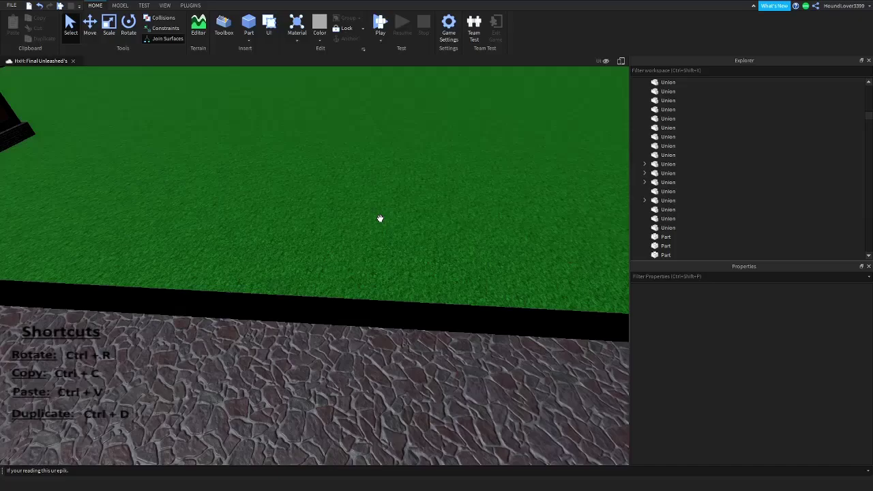
Look over the existing timber house beside the stone road and the empty grass area next to it
right_drag(380, 218, 380, 215)
scroll(380, 216, down, 4)
scroll(263, 297, down, 3)
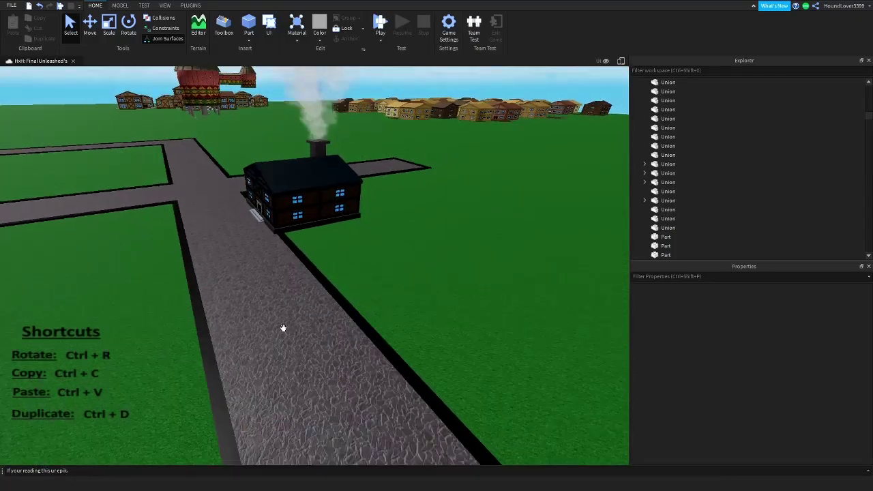
right_drag(278, 223, 298, 198)
key(s)
key(a)
key(a)
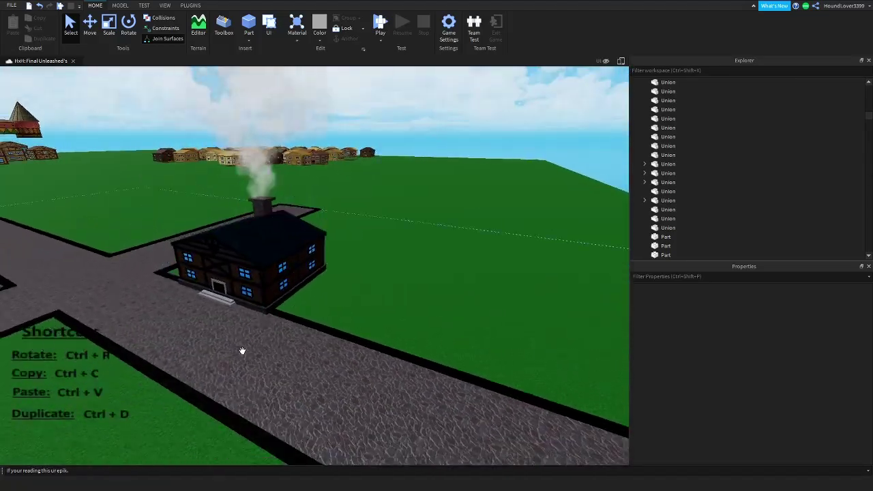
right_drag(326, 242, 326, 240)
key(w)
key(s)
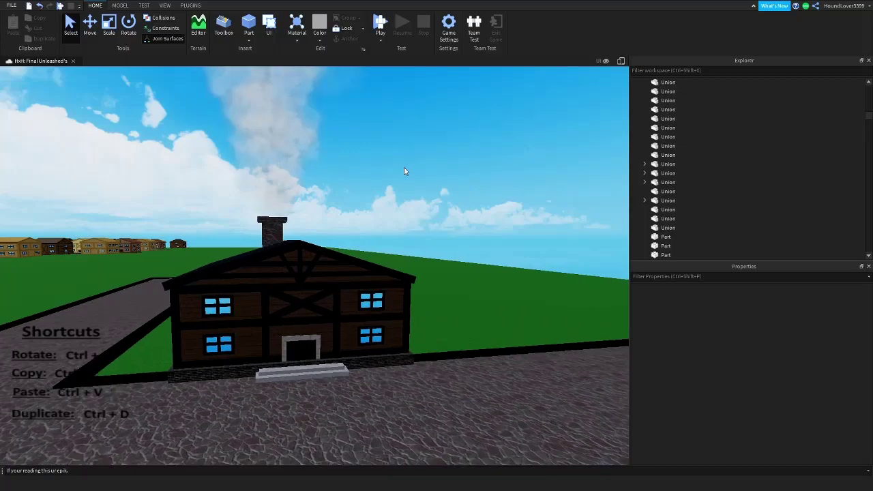
key(d)
right_drag(403, 168, 354, 137)
key(s)
key(d)
key(w)
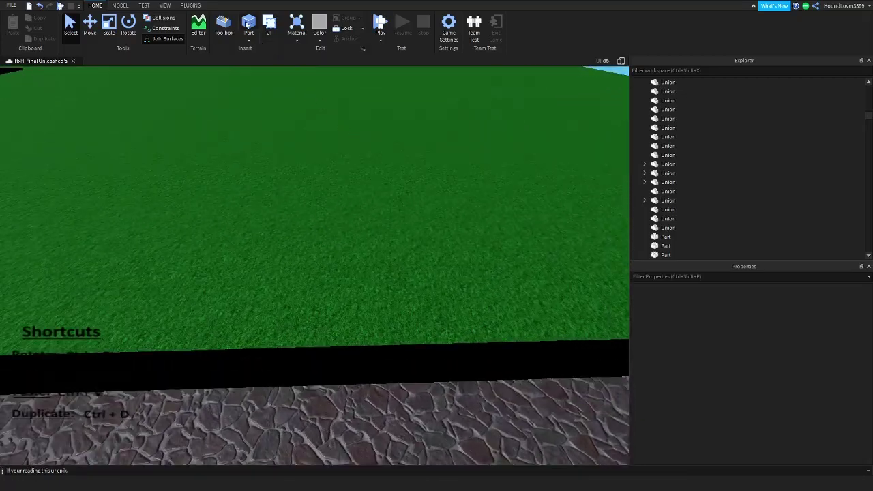
Insert a block part on the grass beside the road and activate the Scale tool on it
click(249, 27)
drag(315, 256, 316, 260)
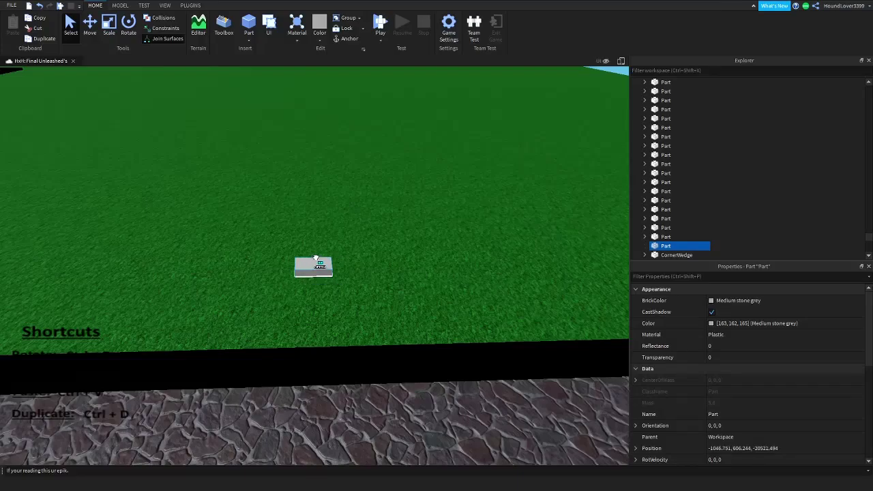
click(110, 29)
right_drag(386, 181, 302, 213)
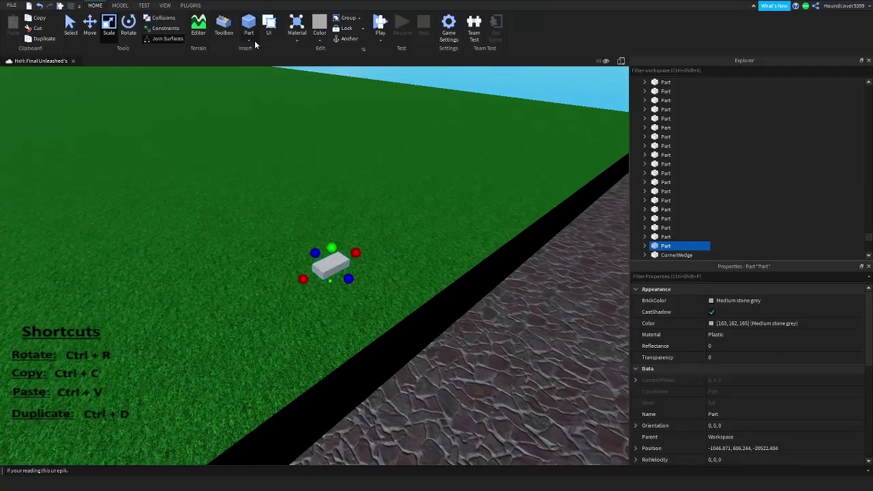
scroll(353, 244, up, 4)
right_drag(359, 242, 308, 317)
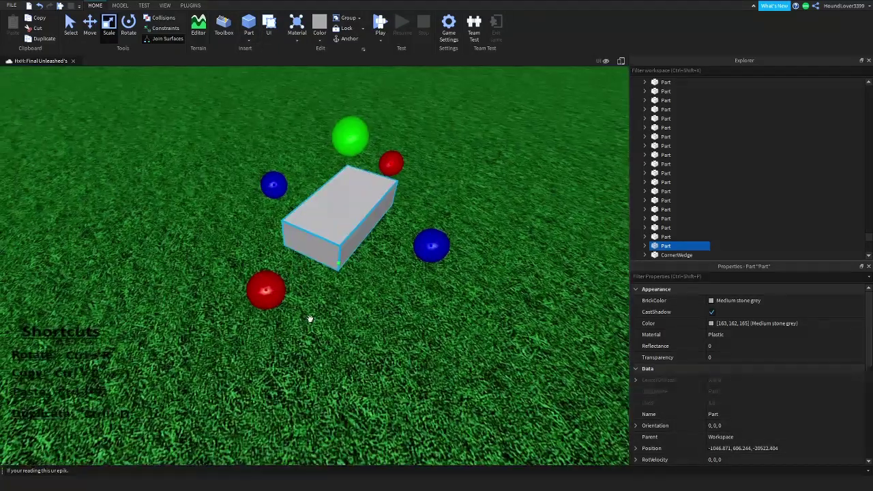
scroll(377, 194, down, 7)
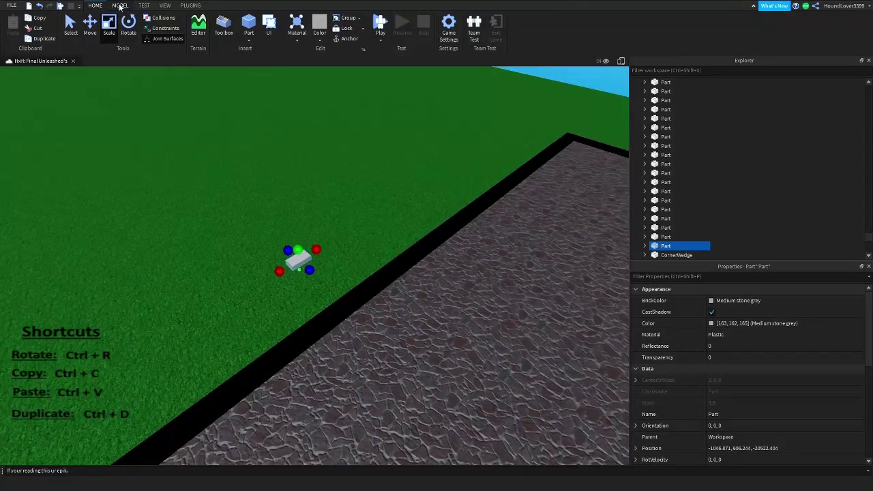
Widen the part slightly and rotate it to -43° about the vertical axis using the 1° rotation snap
click(120, 6)
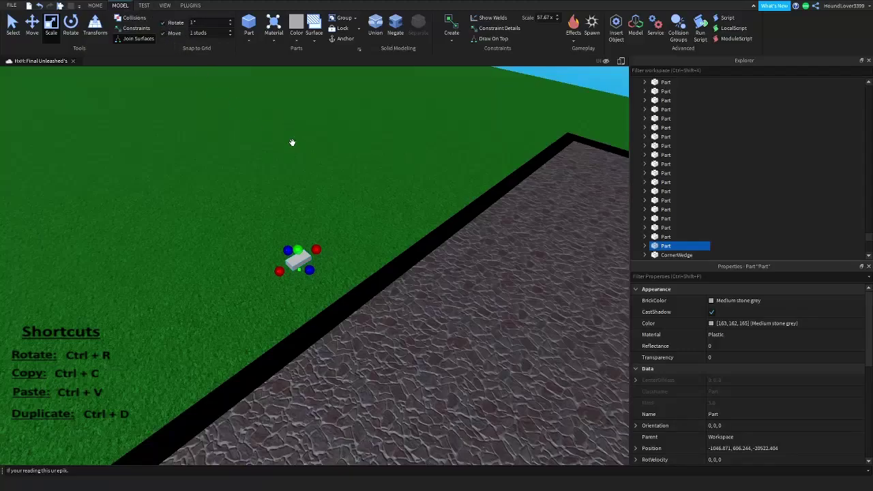
right_drag(293, 143, 255, 110)
scroll(376, 291, up, 3)
mouse_move(374, 256)
mouse_down()
mouse_move(399, 289)
mouse_move(377, 259)
mouse_up()
click(71, 25)
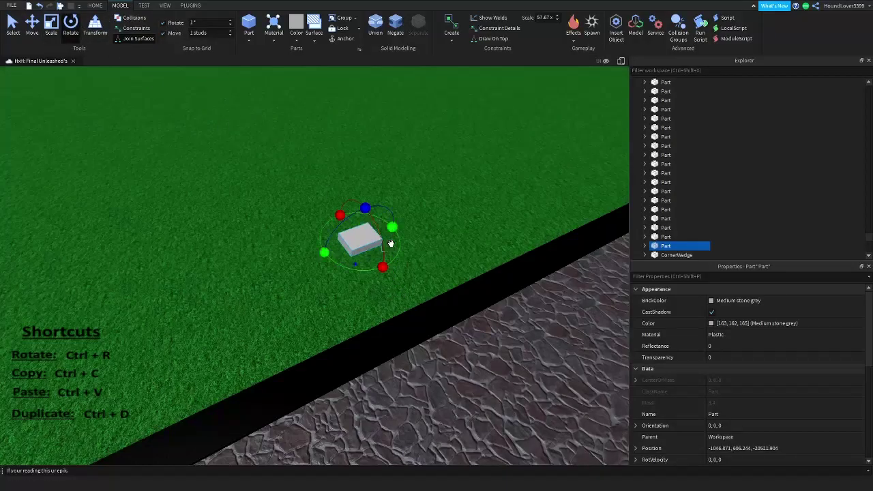
drag(390, 227, 400, 247)
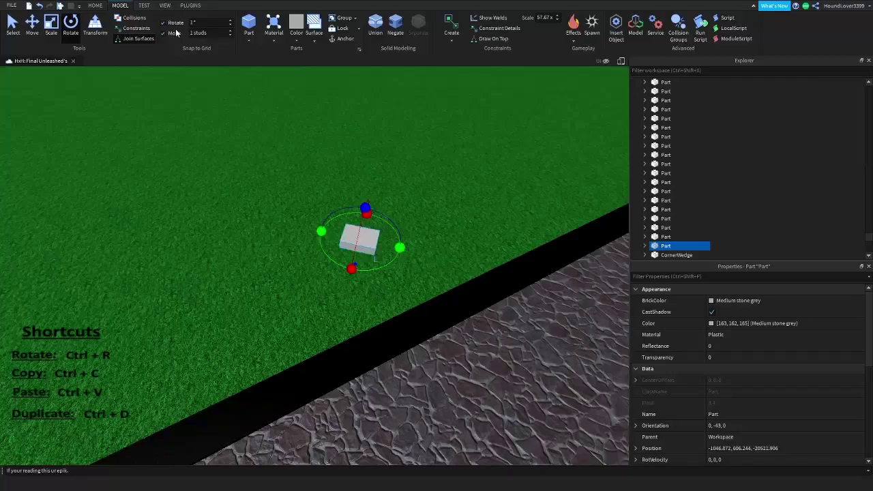
Set the rotation snap to 20°, turn off rotate and move snapping, and rotate the part freely about the vertical axis
text(20)
text(20)
drag(401, 251, 329, 220)
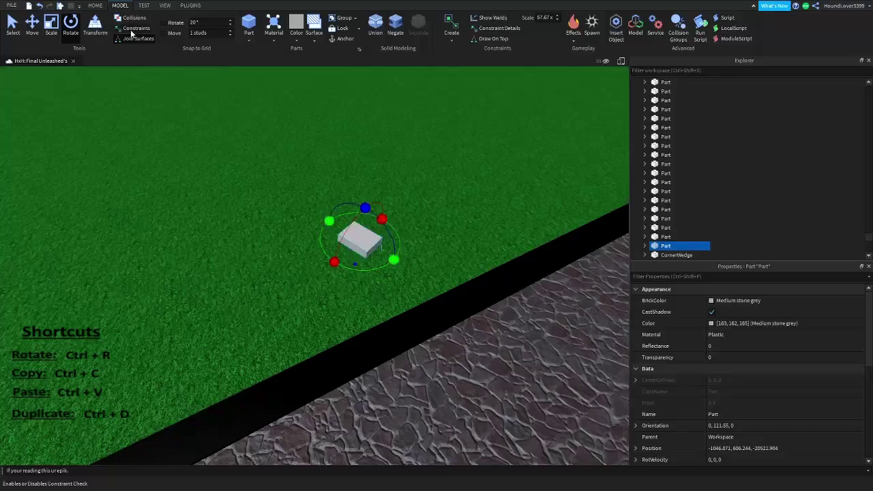
Try scaling the rotated part from its side without snapping, and delete the part
click(52, 29)
key(d)
right_drag(437, 215, 361, 261)
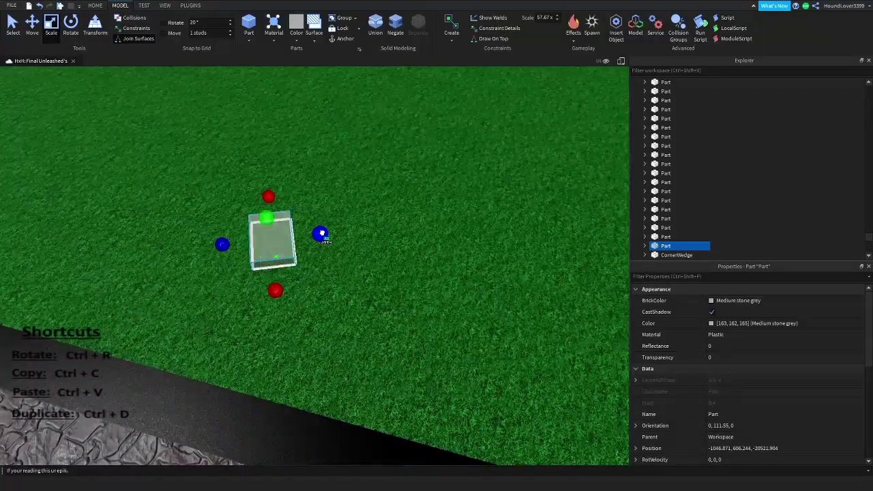
mouse_move(321, 234)
mouse_down()
mouse_move(355, 231)
mouse_move(320, 240)
mouse_up()
right_drag(322, 239, 383, 178)
key(Delete)
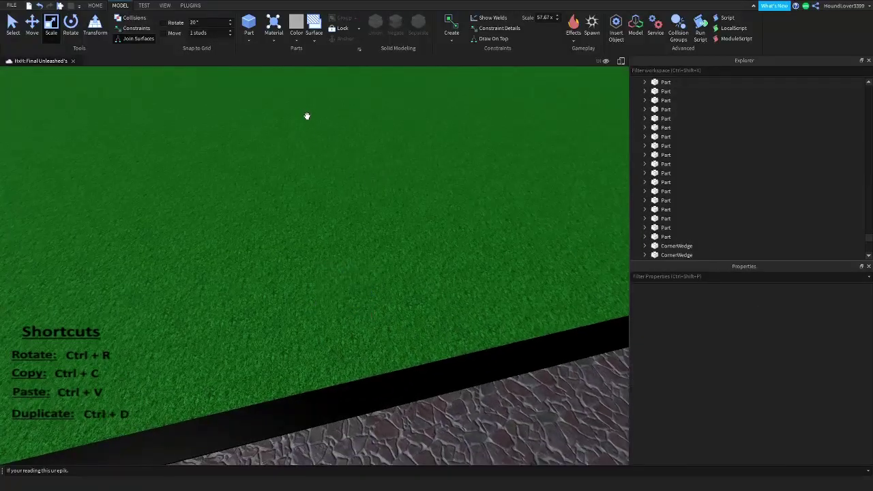
Insert a new block part on the grass beside the road
scroll(307, 116, down, 1)
click(97, 10)
right_drag(293, 163, 291, 157)
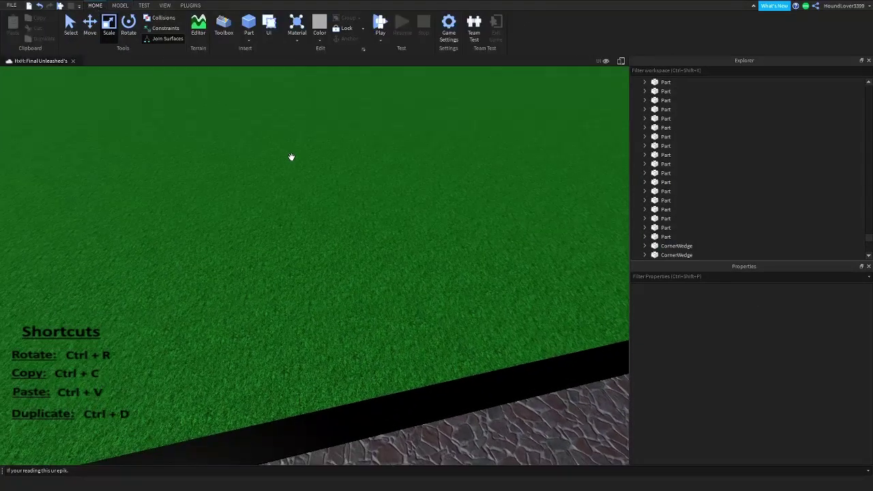
click(249, 25)
mouse_move(395, 185)
right_down()
mouse_move(359, 155)
mouse_move(383, 187)
right_up()
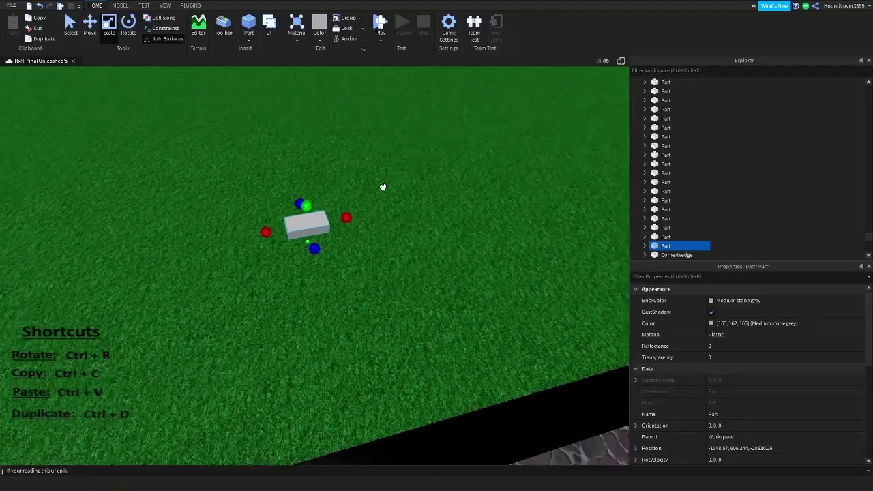
scroll(355, 188, up, 1)
right_drag(307, 174, 327, 142)
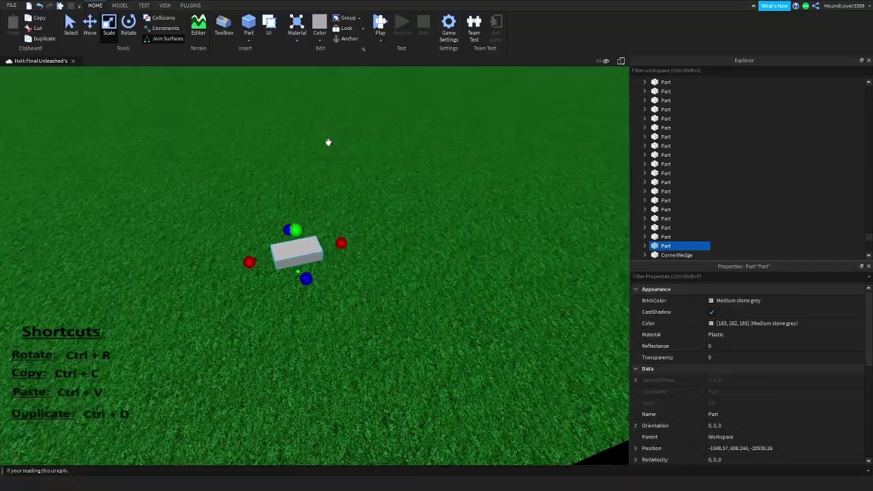
Hide the Explorer and Properties windows and show both of them again
click(165, 6)
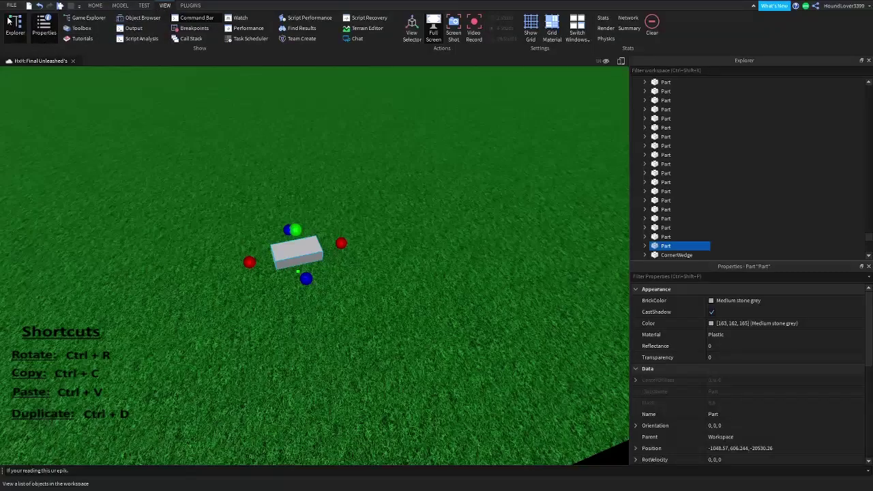
click(45, 35)
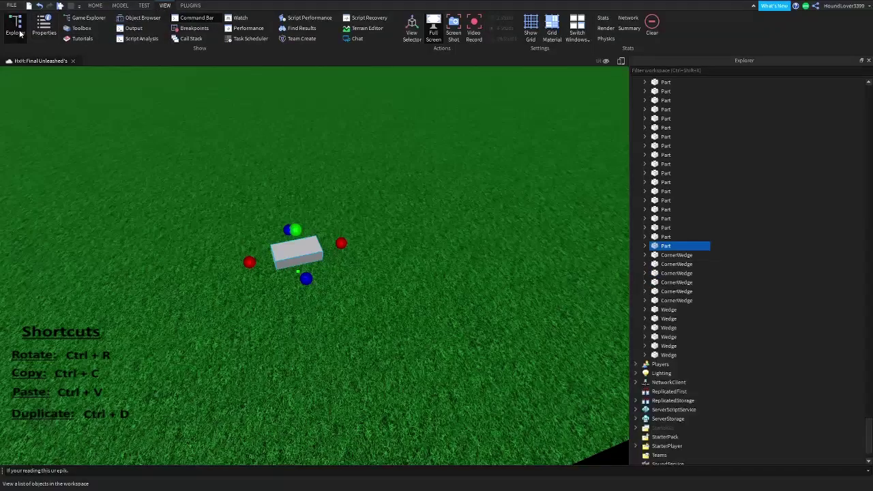
click(15, 28)
click(44, 28)
click(15, 28)
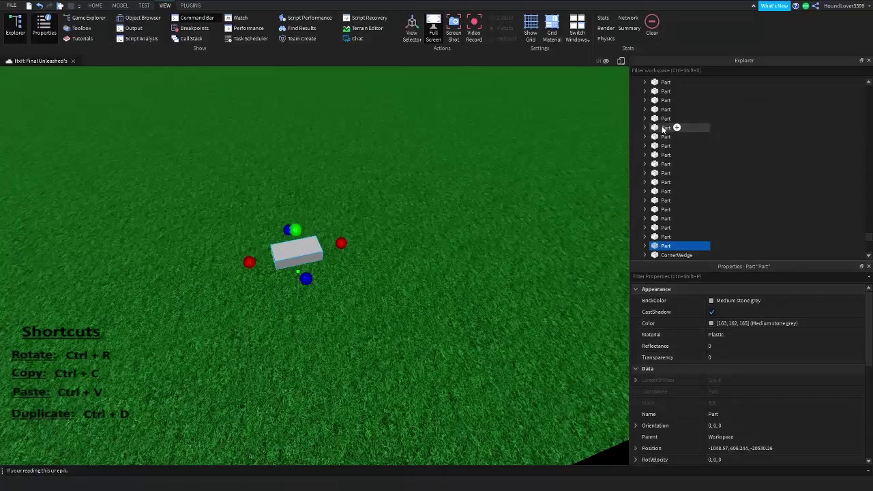
scroll(679, 129, down, 2)
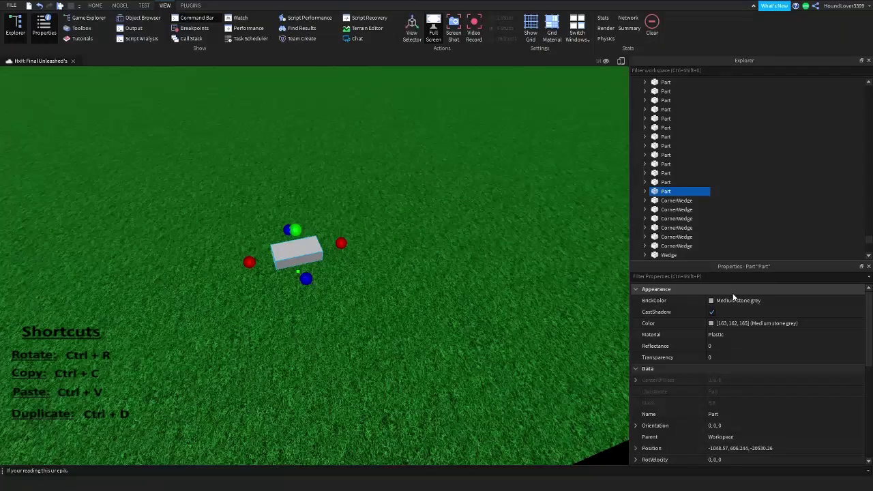
right_drag(376, 199, 361, 154)
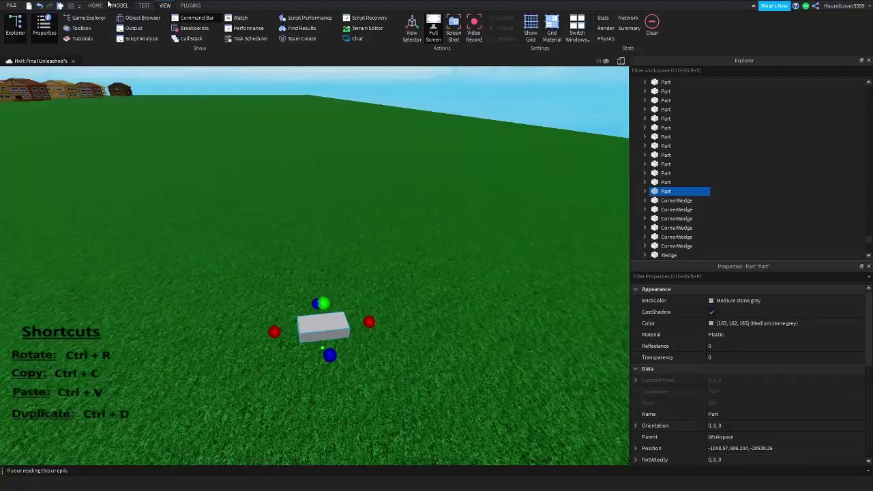
Scale the new part outward in length and width into a large, roughly square slab on the grass
click(95, 6)
right_drag(456, 215, 408, 278)
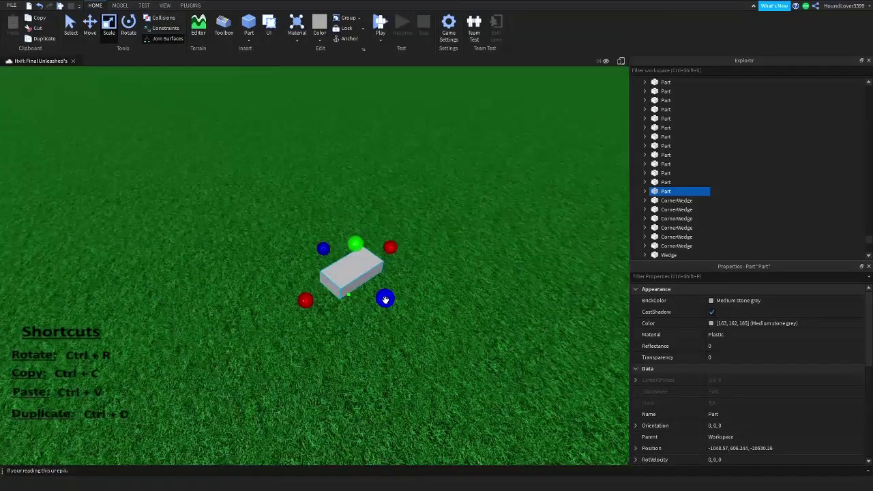
scroll(390, 296, down, 3)
drag(282, 281, 346, 335)
drag(293, 250, 359, 225)
scroll(360, 228, up, 3)
right_drag(360, 228, 363, 234)
scroll(355, 229, down, 3)
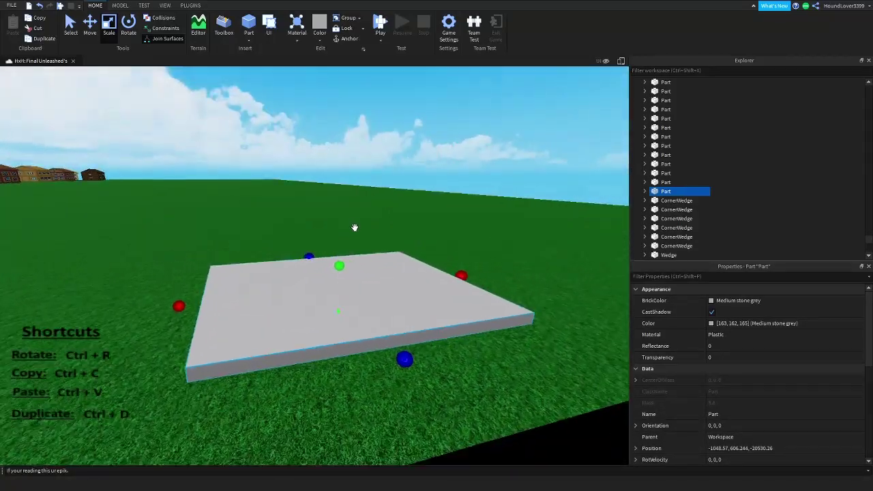
Adjust the slab's length and width along the road with the Scale tool
scroll(354, 229, up, 2)
scroll(352, 231, down, 2)
right_drag(366, 319, 369, 325)
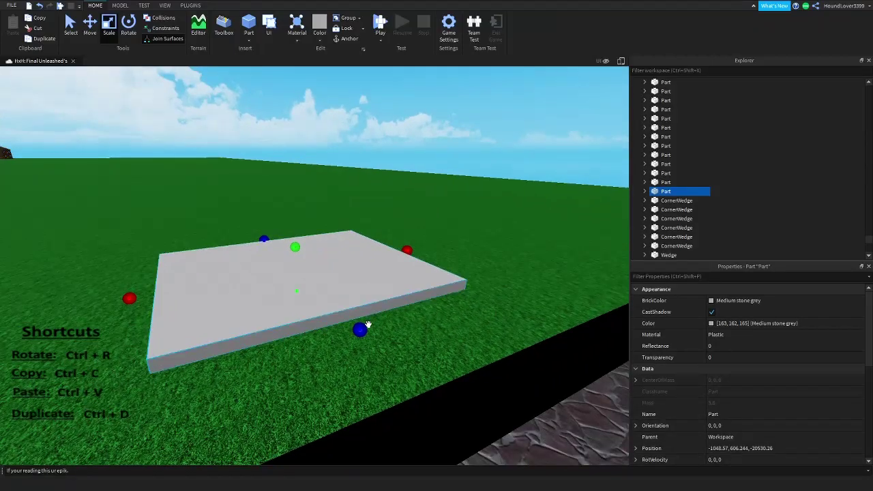
drag(368, 325, 395, 360)
drag(407, 250, 418, 251)
scroll(417, 251, down, 2)
right_drag(415, 250, 414, 253)
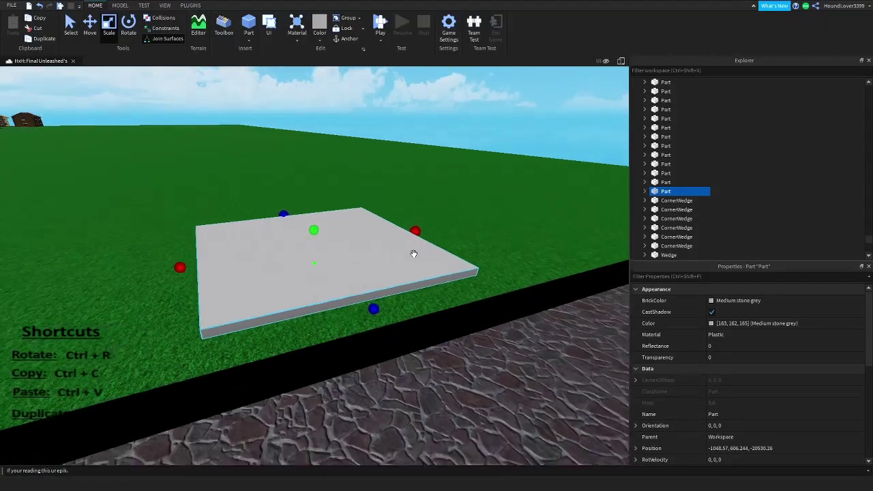
Reduce the slab's height from its upper face to make it a thin floor plate
scroll(403, 257, down, 2)
scroll(388, 241, up, 5)
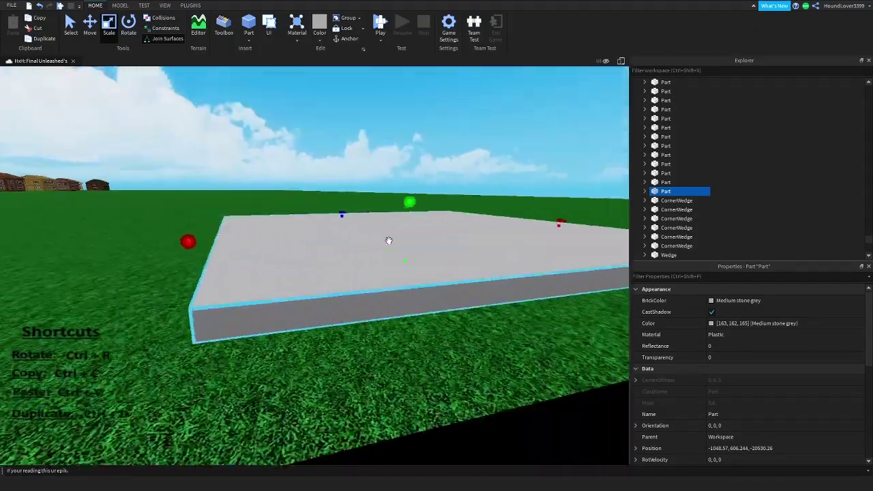
right_drag(376, 267, 378, 267)
scroll(378, 267, down, 3)
scroll(378, 266, up, 4)
scroll(378, 267, down, 2)
drag(332, 246, 336, 255)
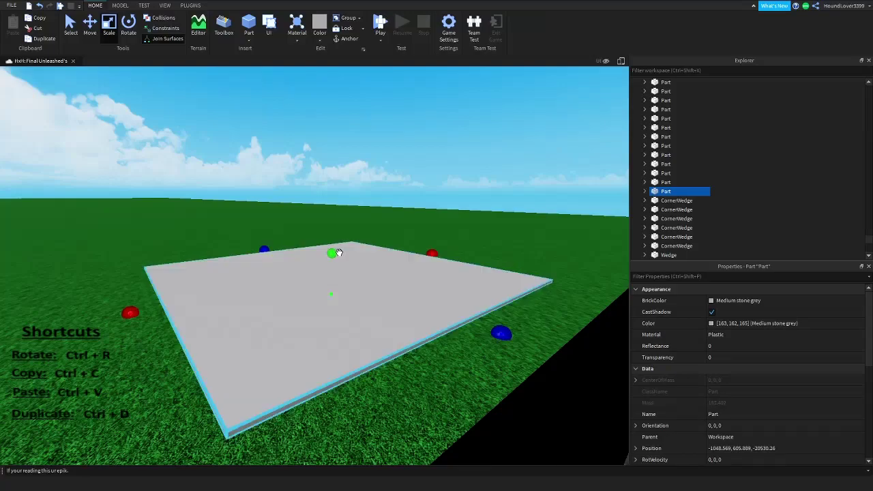
scroll(359, 255, down, 3)
scroll(412, 277, up, 1)
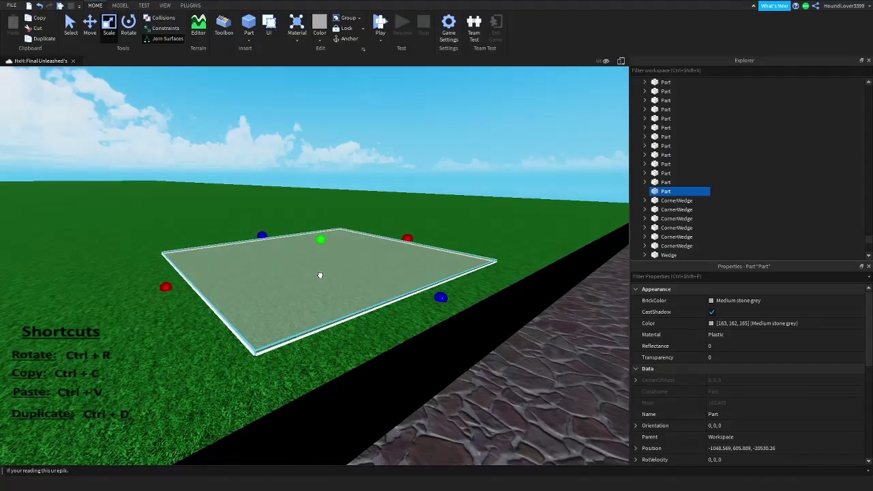
Check the slab's thickness from ground level, thin it slightly more, and leave it selected
scroll(414, 161, down, 3)
click(414, 162)
right_drag(415, 162, 364, 387)
scroll(430, 176, up, 3)
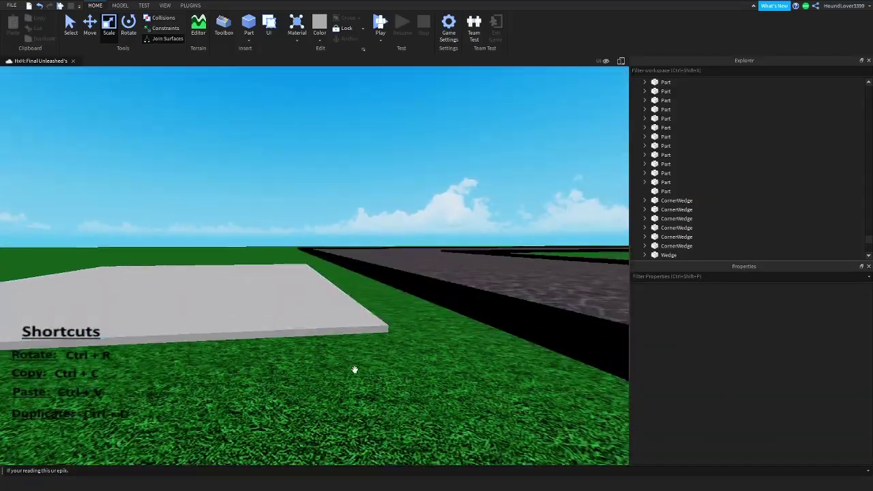
click(355, 314)
key(f)
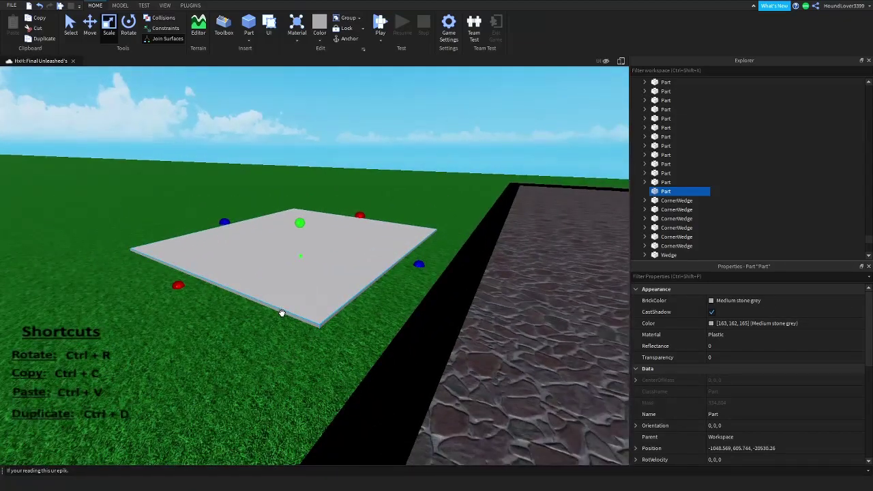
scroll(350, 221, up, 5)
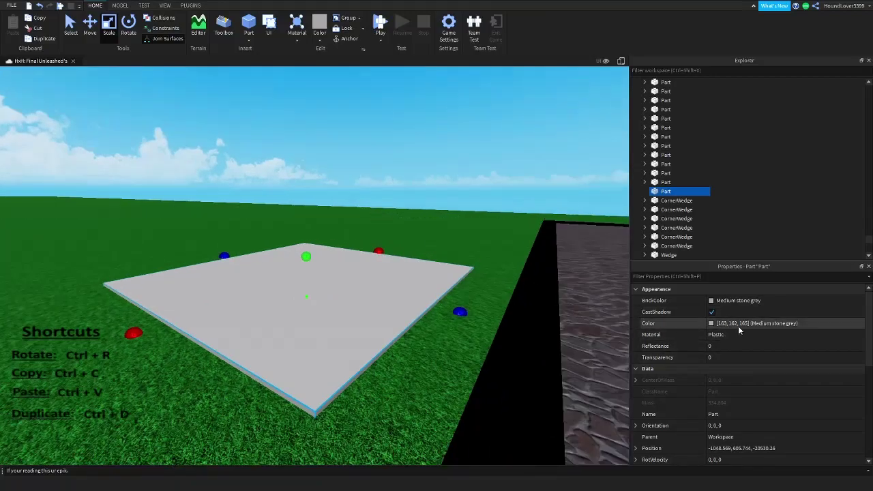
Set the floor slab's material to WoodPlanks
click(733, 333)
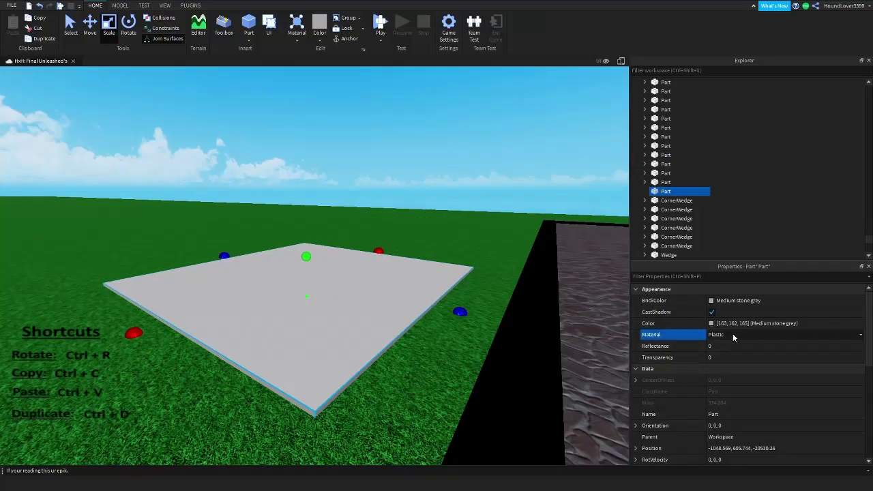
click(751, 336)
click(860, 334)
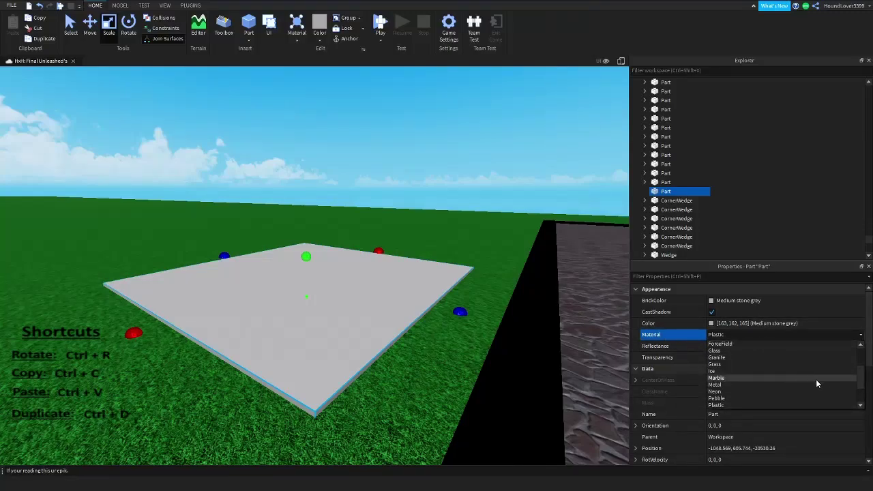
drag(859, 375, 856, 408)
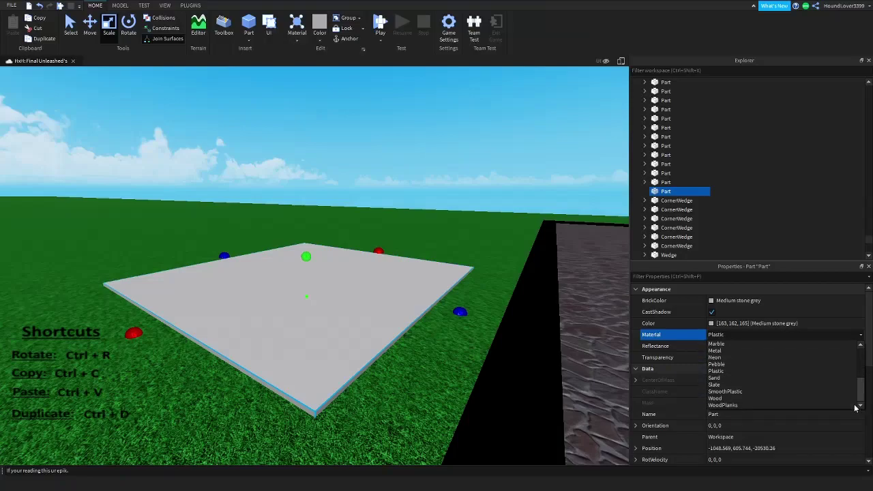
click(773, 406)
right_drag(467, 299, 469, 299)
key(a)
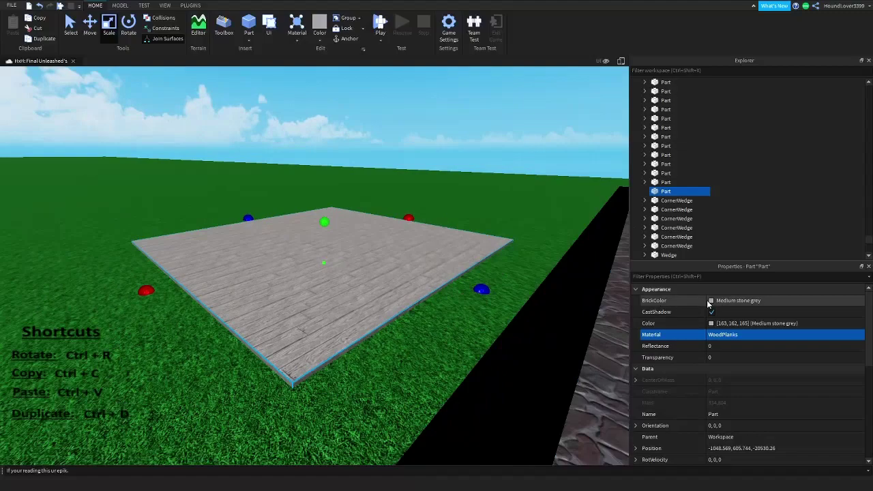
click(712, 323)
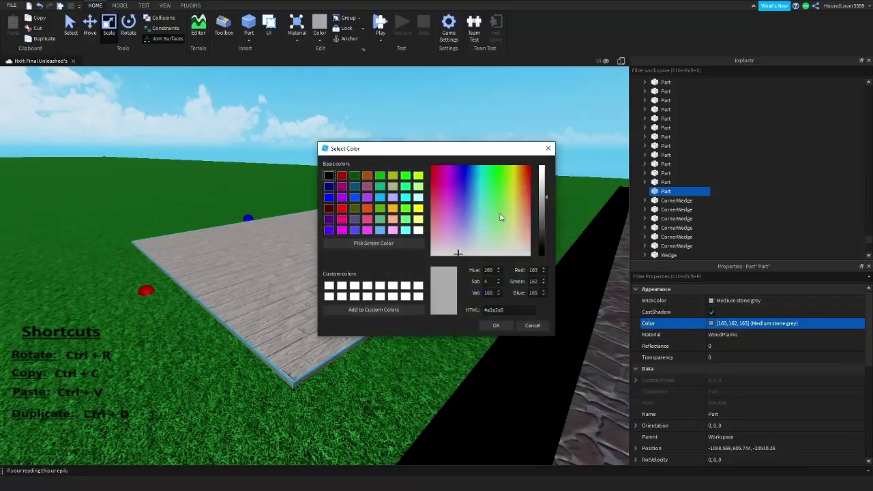
click(447, 195)
drag(447, 194, 466, 207)
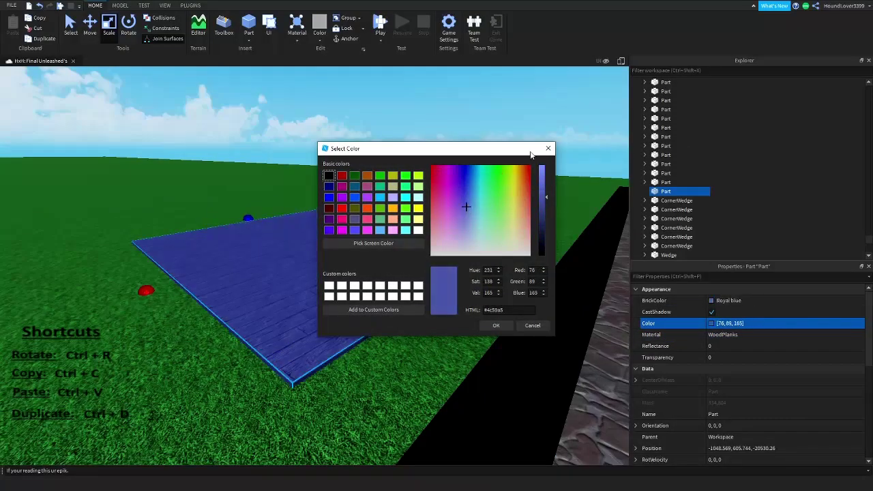
click(548, 148)
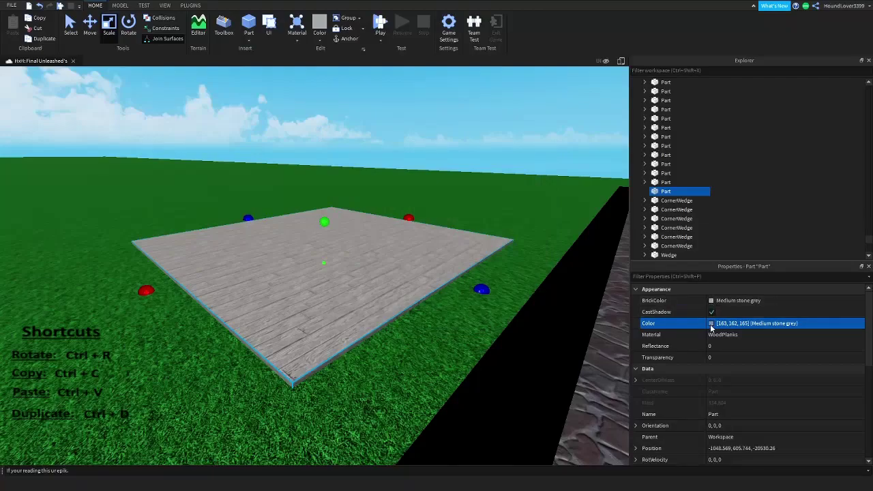
click(712, 323)
drag(459, 222, 516, 205)
click(548, 148)
Set the floor slab's brick color to Burlap and anchor the slab
click(711, 324)
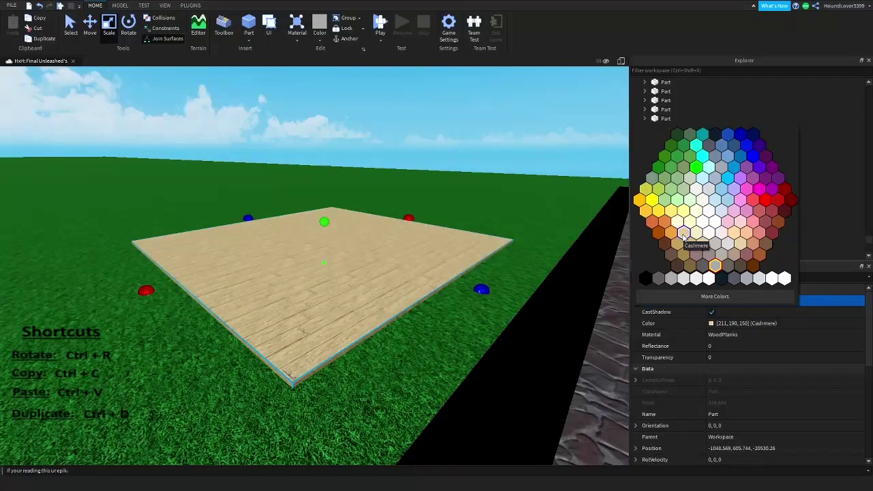
click(690, 243)
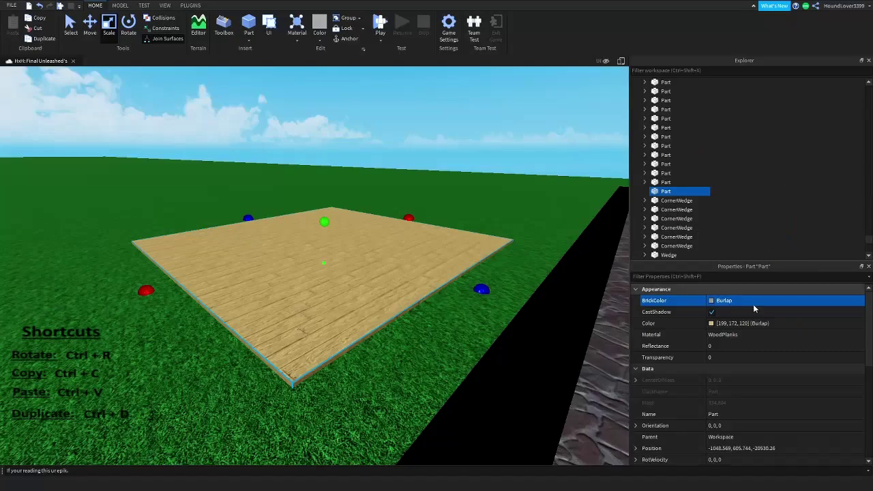
right_drag(452, 203, 452, 203)
right_drag(507, 220, 507, 221)
right_drag(392, 139, 392, 139)
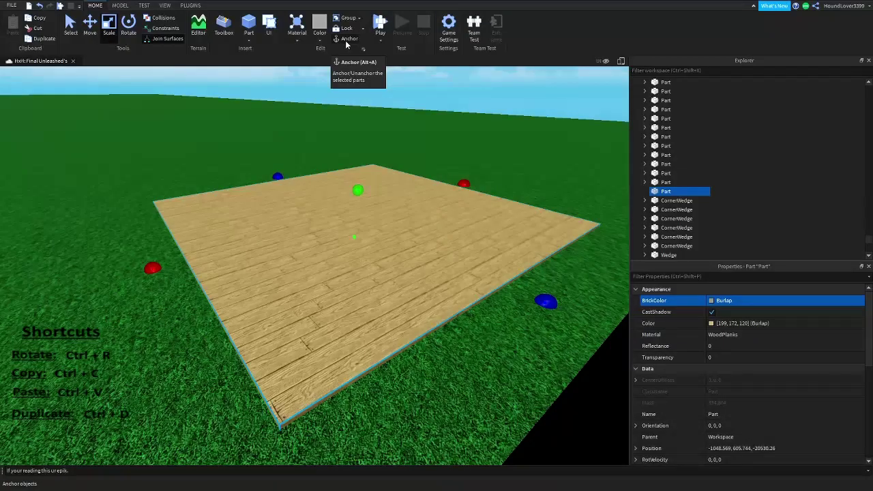
click(345, 42)
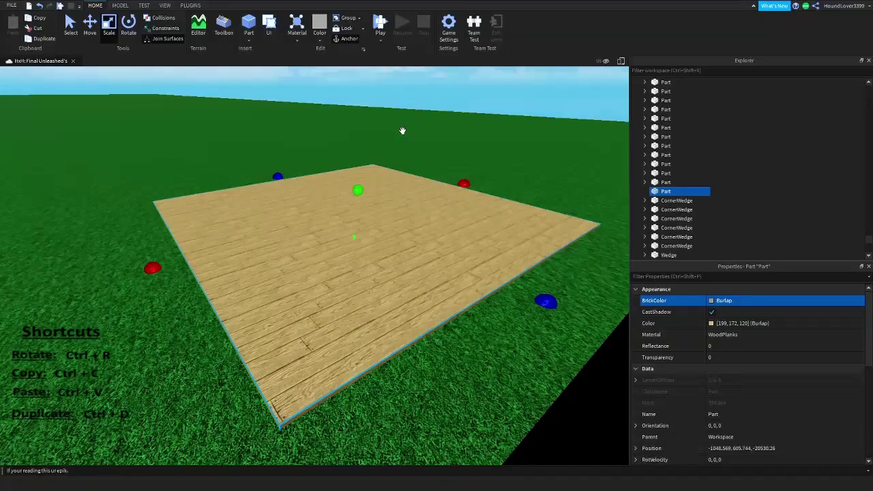
Duplicate the floor slab in place
mouse_move(402, 128)
right_down()
mouse_move(419, 109)
mouse_move(414, 135)
right_up()
scroll(415, 131, down, 3)
scroll(414, 131, up, 2)
scroll(414, 134, up, 2)
scroll(414, 134, down, 2)
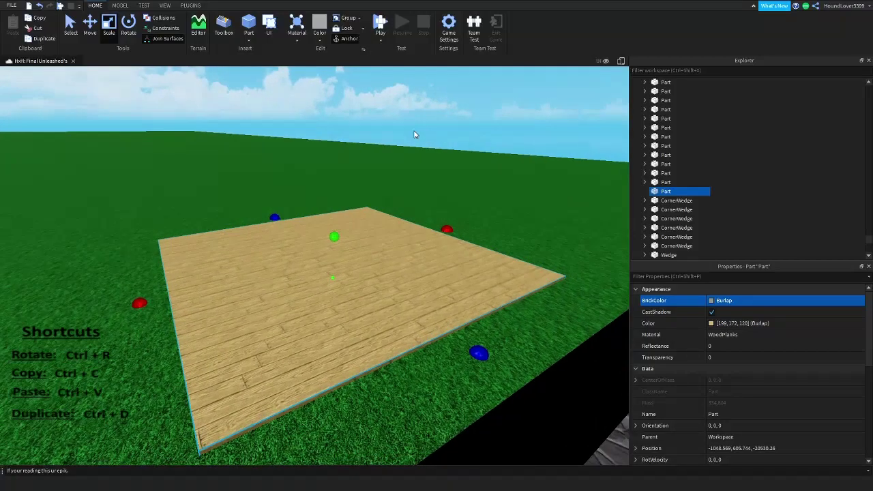
click(447, 229)
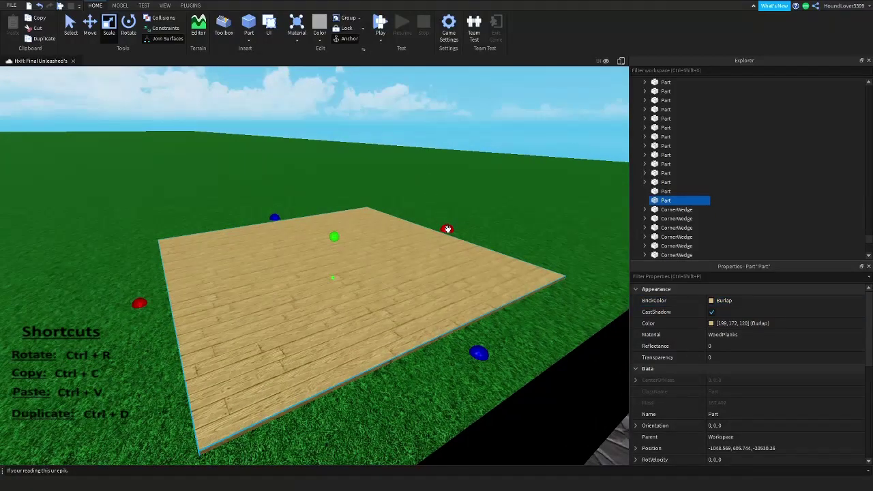
click(89, 32)
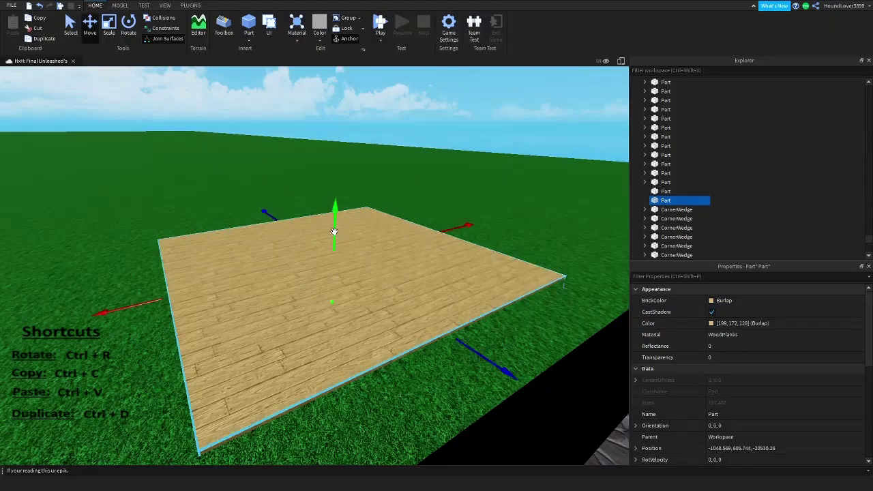
scroll(353, 206, down, 2)
drag(334, 230, 350, 169)
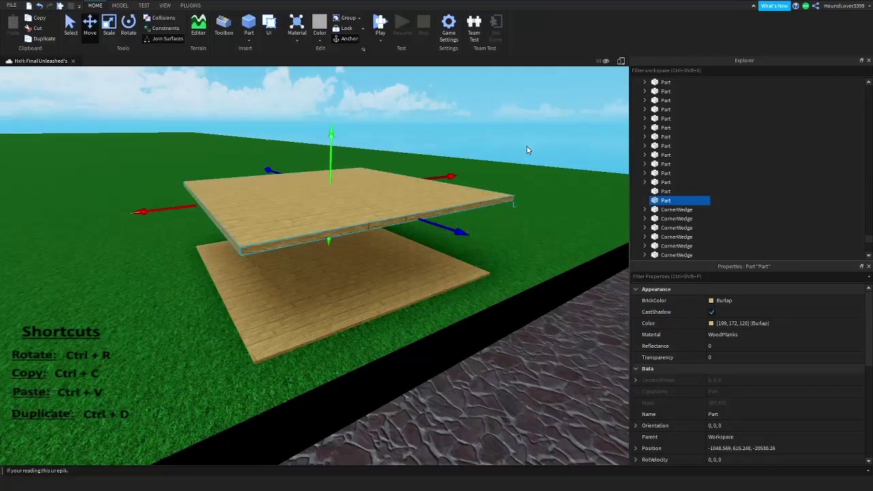
key(ctrl+z)
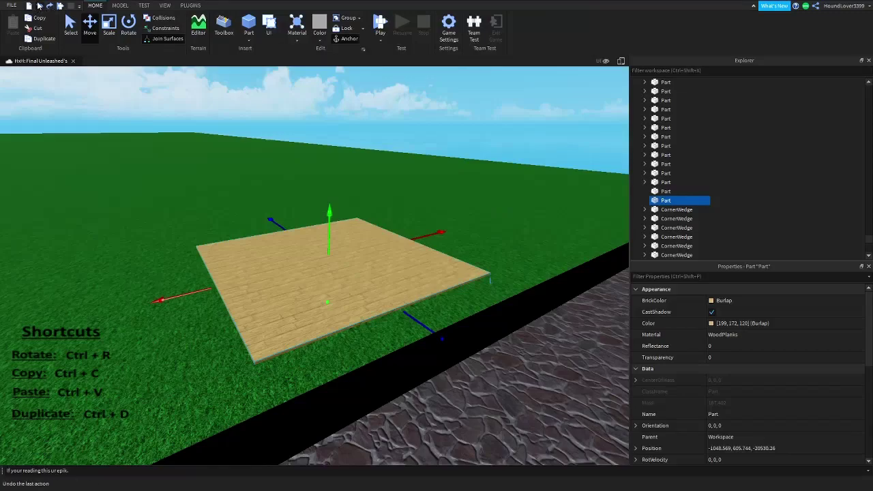
Scale the duplicate slab down to a narrow strip along the floor's side edge that runs away from the road
scroll(380, 227, up, 3)
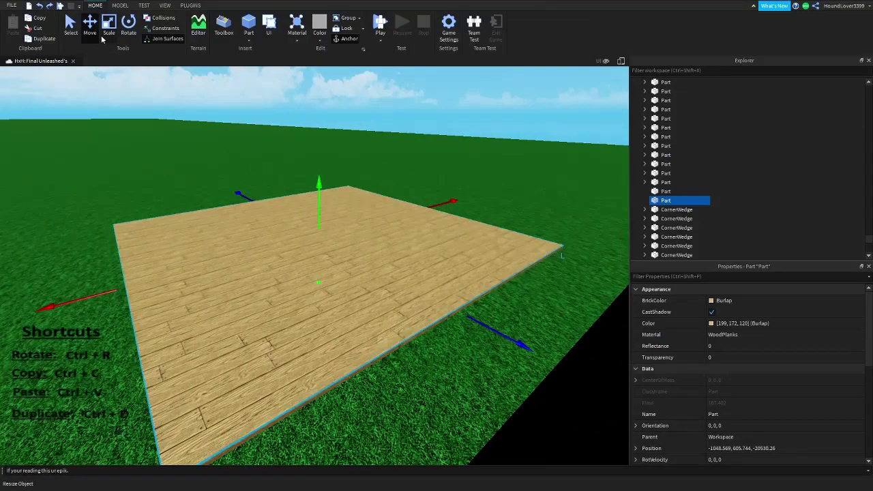
click(105, 33)
scroll(483, 221, down, 5)
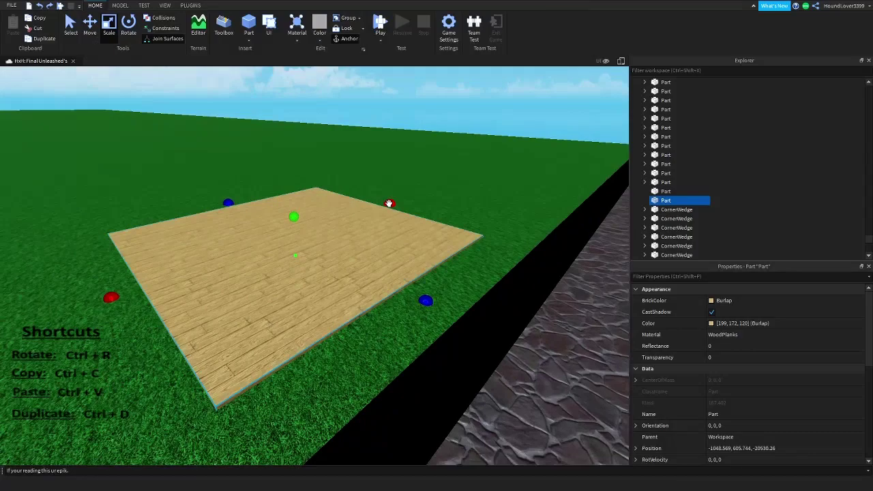
drag(389, 203, 329, 227)
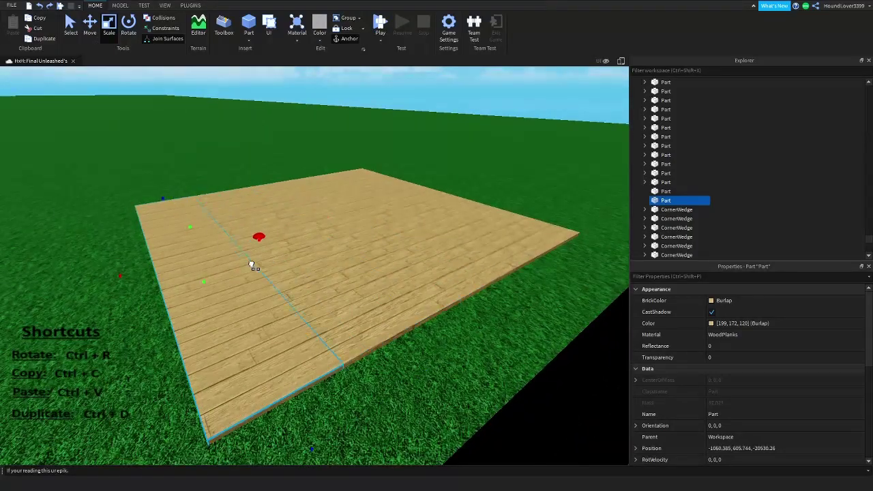
drag(214, 291, 215, 291)
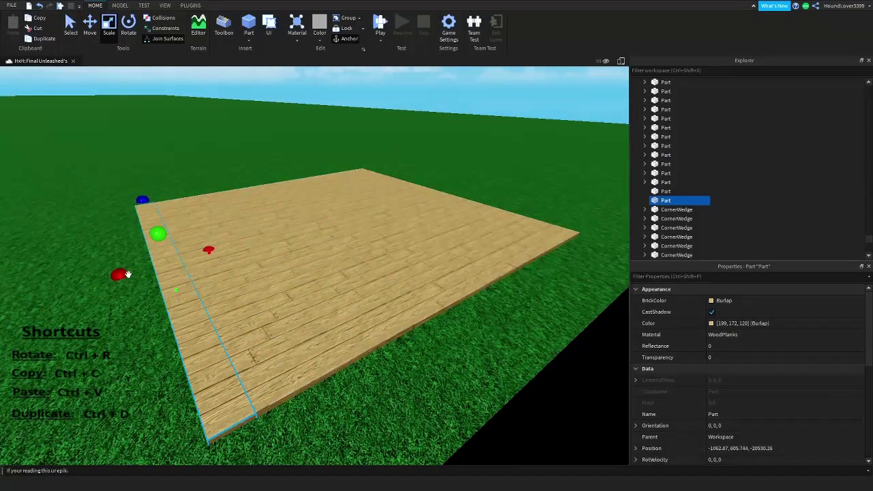
drag(119, 274, 125, 275)
Shorten the strip slightly at both ends and inset its outer side so it sits just inside the floor's edges
key(a)
right_drag(134, 281, 305, 330)
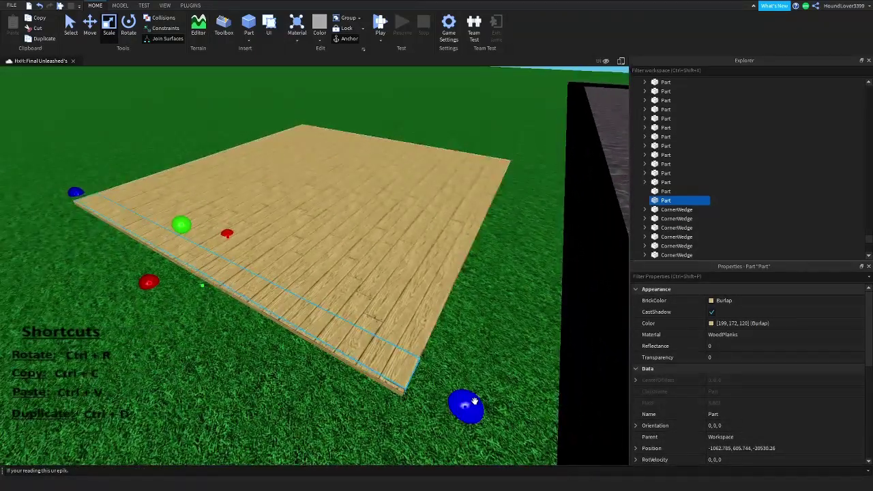
drag(463, 406, 286, 311)
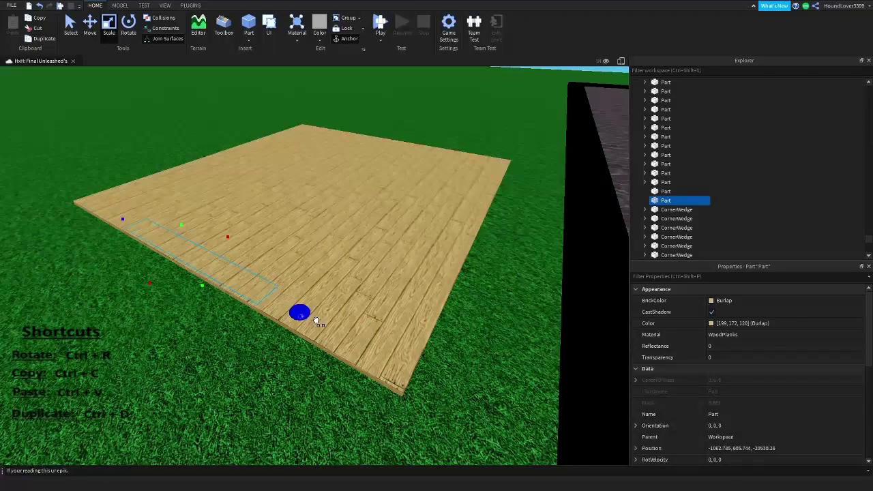
drag(421, 372, 465, 389)
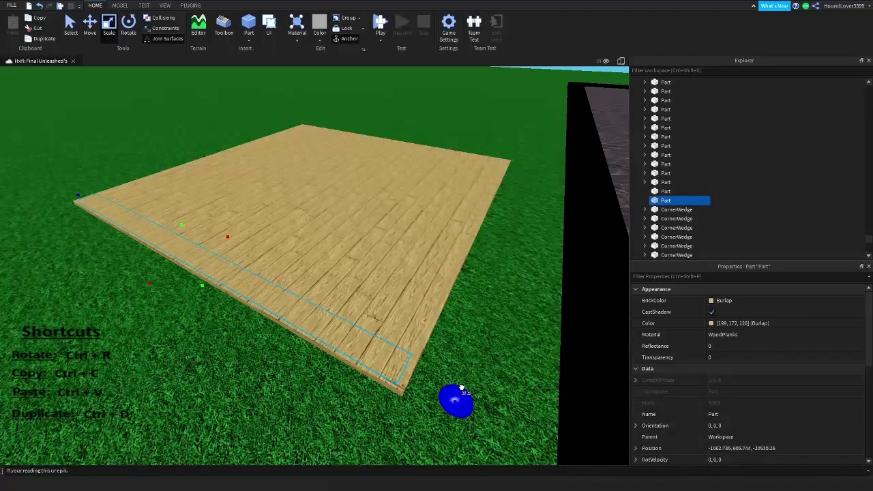
right_drag(460, 386, 455, 380)
right_drag(274, 260, 270, 258)
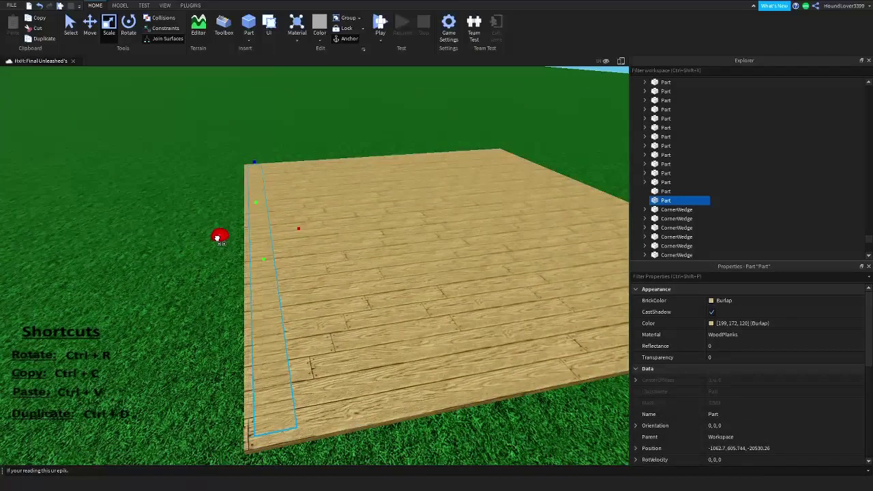
right_drag(223, 238, 292, 245)
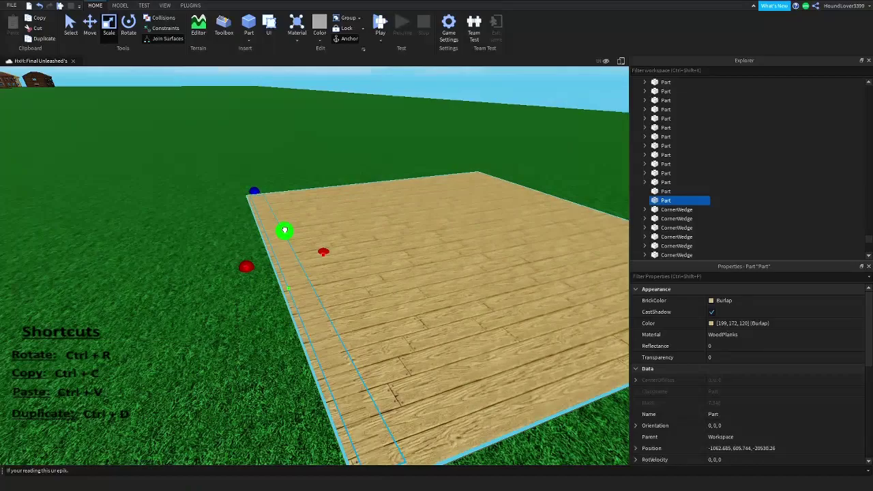
Scale the strip upward into a tall side wall and set its brick color to Cashmere
drag(285, 232, 287, 230)
right_drag(285, 232, 287, 229)
drag(288, 229, 286, 230)
right_drag(287, 229, 287, 229)
drag(287, 230, 288, 230)
right_drag(286, 230, 288, 230)
drag(288, 230, 285, 194)
scroll(285, 194, down, 4)
right_drag(289, 193, 383, 219)
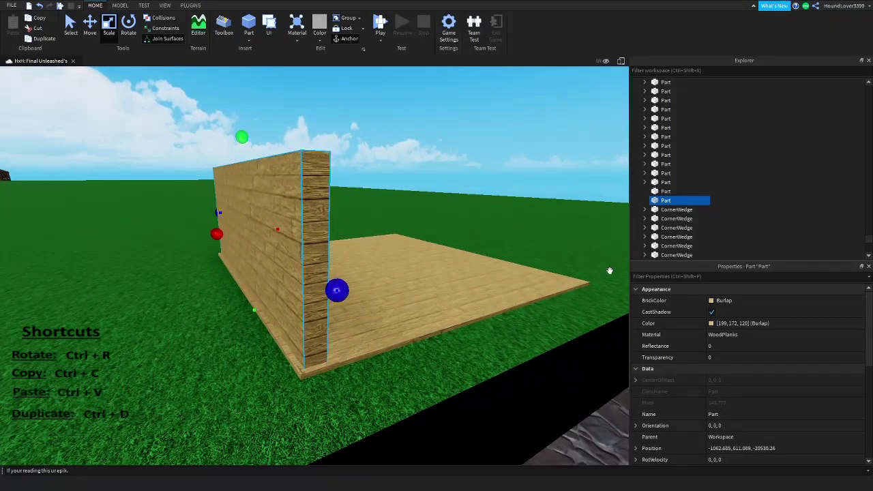
click(745, 300)
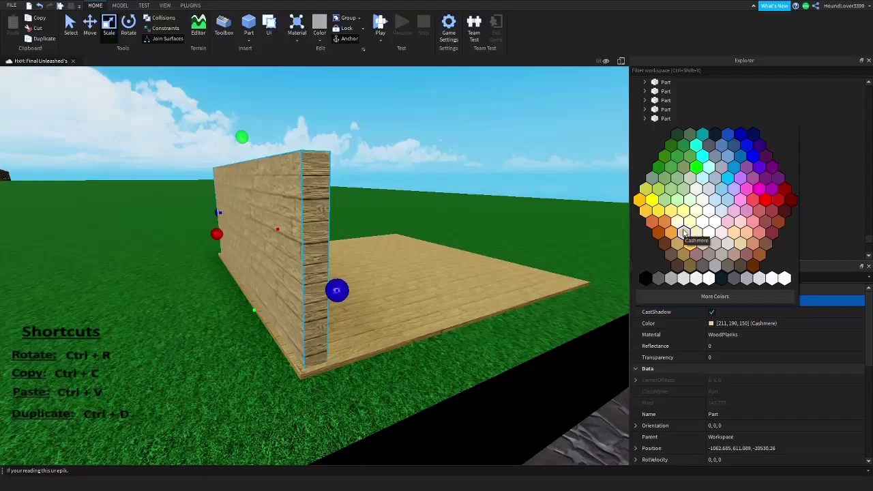
click(684, 232)
Select the floor slab and thicken it slightly from its upper face
click(418, 302)
right_drag(412, 306, 339, 309)
key(w)
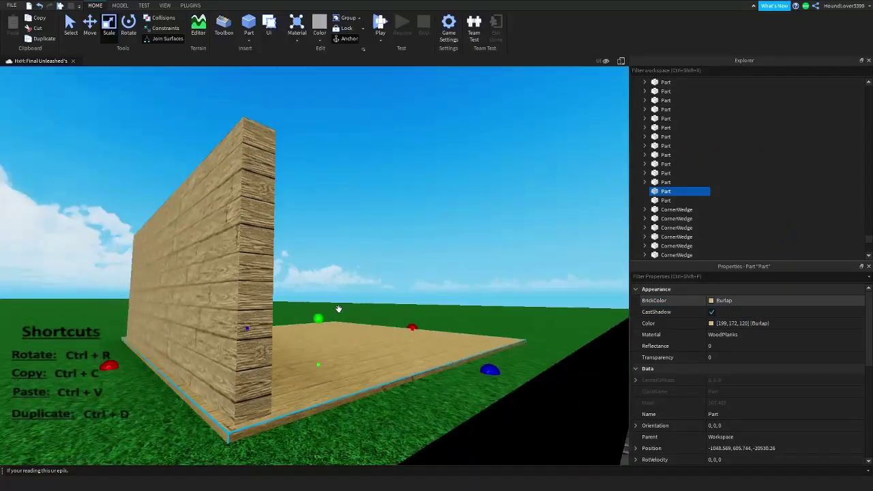
drag(318, 318, 318, 311)
click(325, 212)
key(s)
right_drag(325, 212, 341, 175)
key(w)
key(s)
click(323, 197)
key(d)
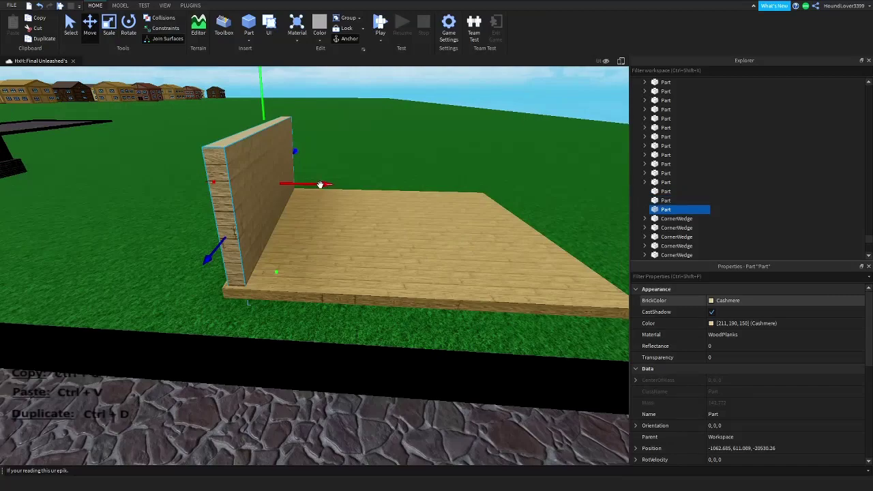
drag(314, 184, 373, 201)
key(Delete)
Duplicate the side wall in place and shorten the copy to a small section at the road-side end
right_drag(371, 199, 362, 198)
click(232, 170)
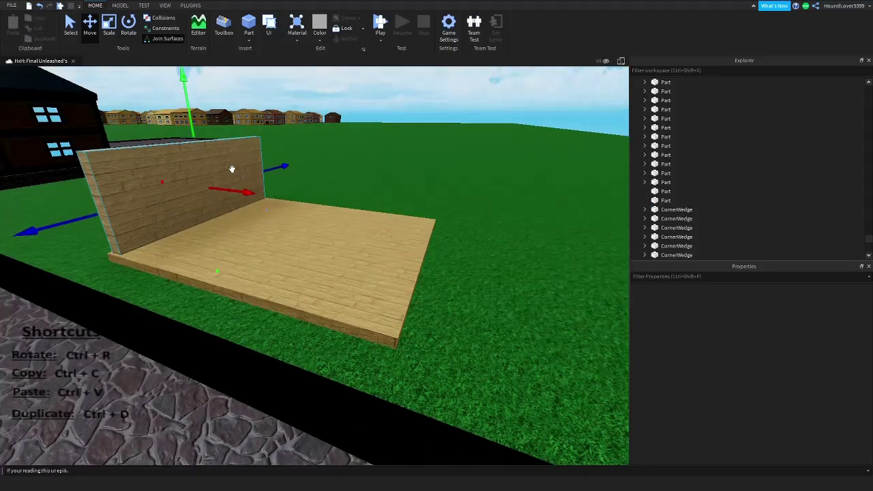
right_drag(232, 169, 241, 171)
key(a)
key(ctrl+3)
right_drag(283, 199, 277, 208)
key(ctrl+d)
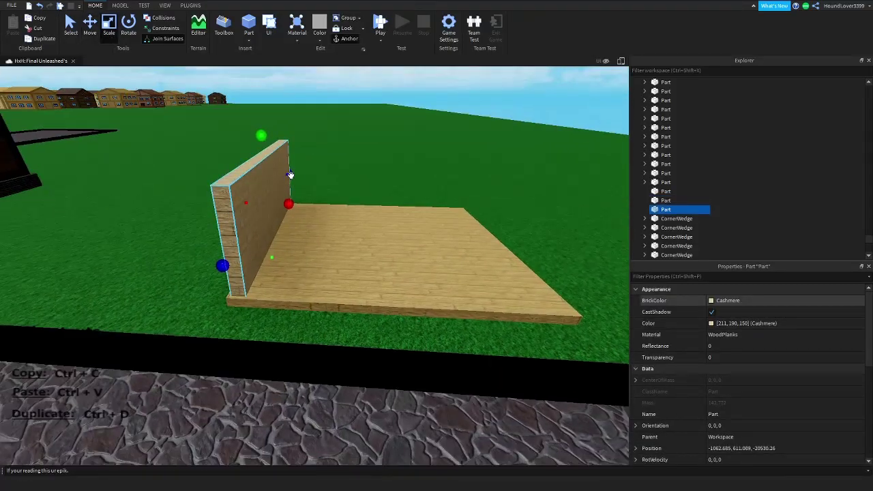
drag(274, 182, 273, 181)
key(d)
right_drag(273, 182, 253, 193)
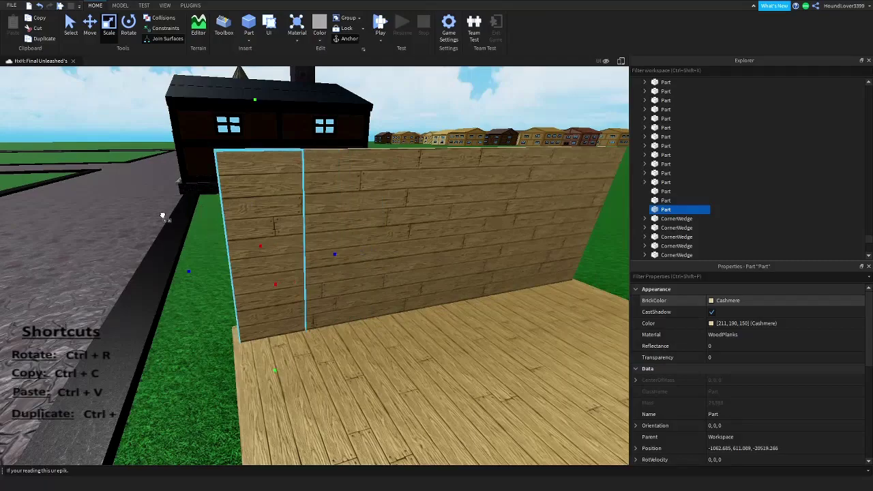
right_drag(108, 219, 284, 276)
Extend the copied section along the floor's road-side edge to form a partial front wall, and compare with the neighbouring house
drag(290, 280, 325, 280)
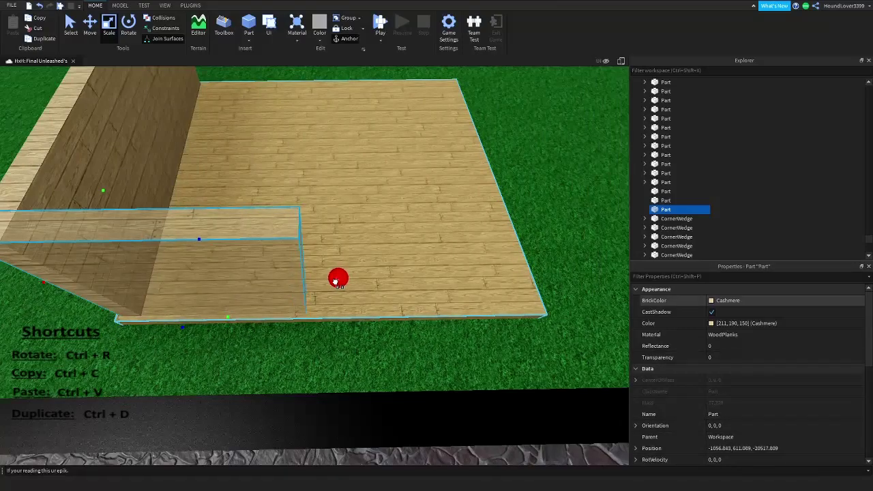
right_drag(335, 282, 335, 282)
mouse_move(454, 250)
right_down()
mouse_move(460, 283)
mouse_move(456, 240)
right_up()
right_drag(334, 236, 236, 121)
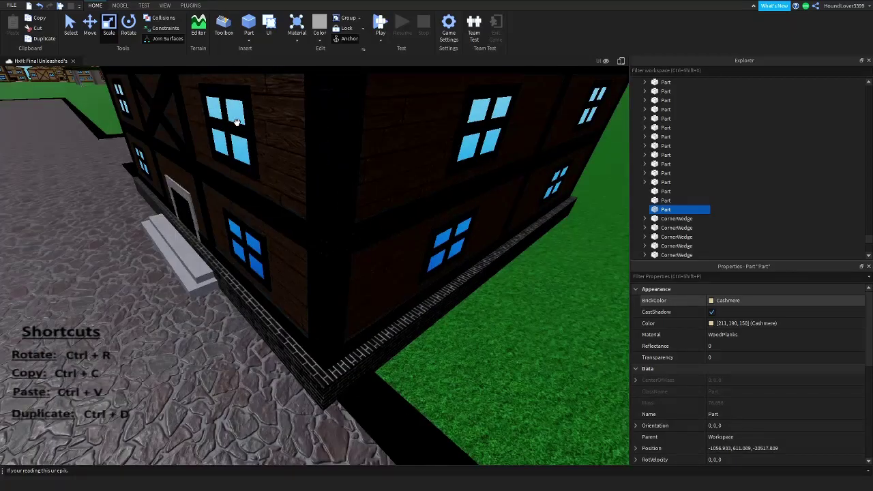
key(f)
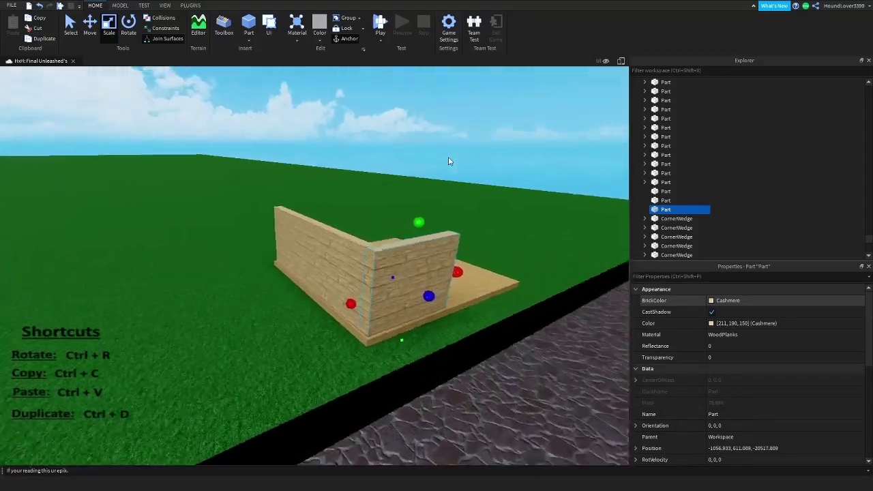
Duplicate the partial front wall and scale the copy into a narrow corner post, slightly thicker and taller than the wall
scroll(346, 262, down, 5)
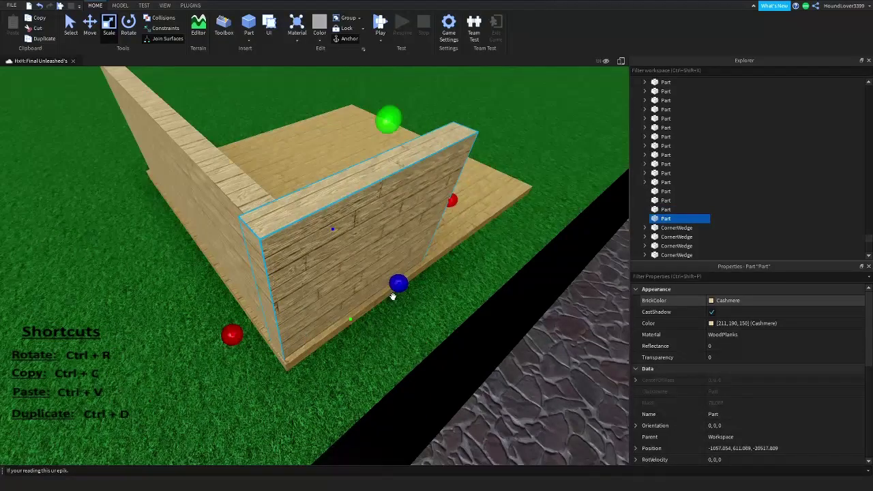
drag(395, 283, 397, 288)
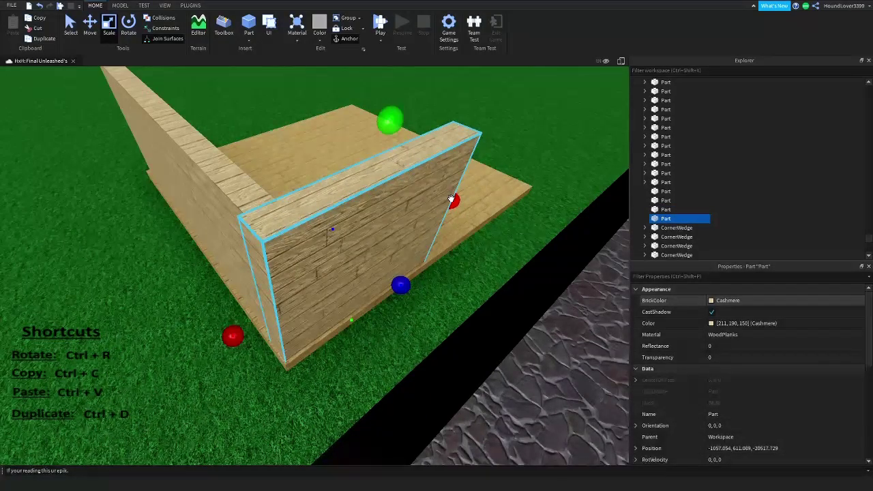
drag(451, 201, 310, 250)
right_drag(310, 250, 310, 251)
drag(300, 272, 307, 269)
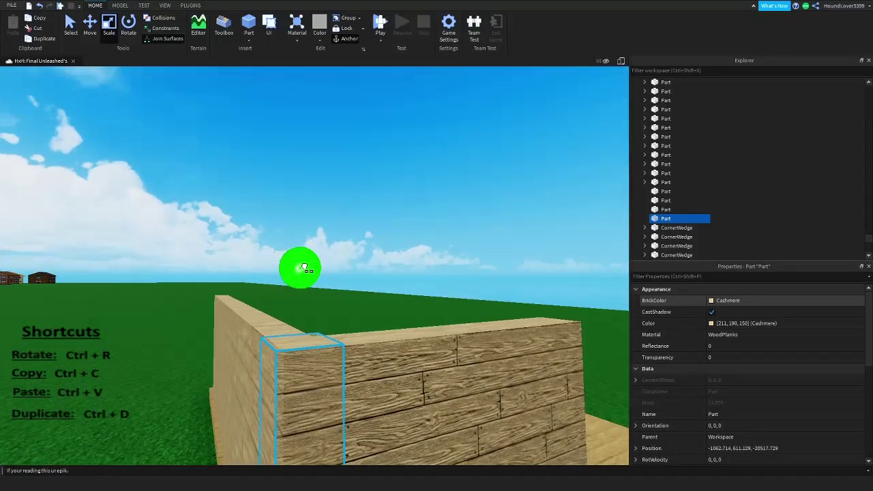
scroll(307, 270, down, 2)
Set the corner post's brick color to Cork
right_drag(307, 269, 308, 272)
key(s)
right_drag(404, 302, 405, 303)
key(a)
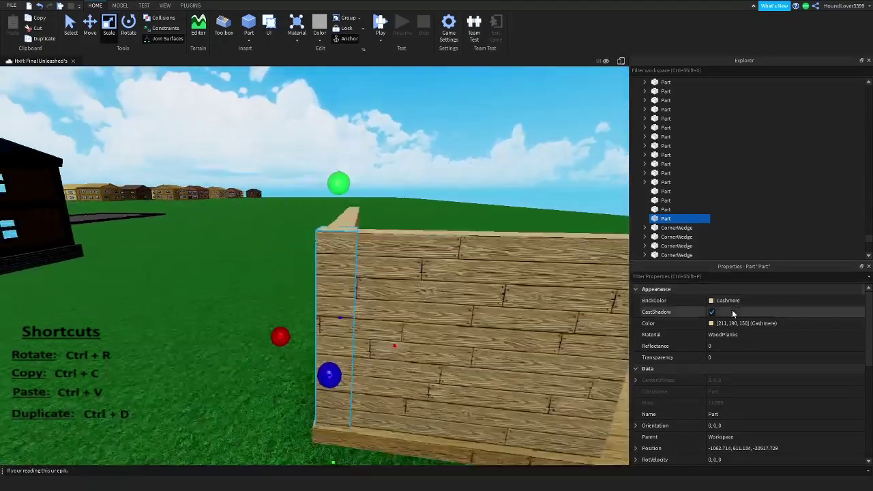
key(s)
click(728, 301)
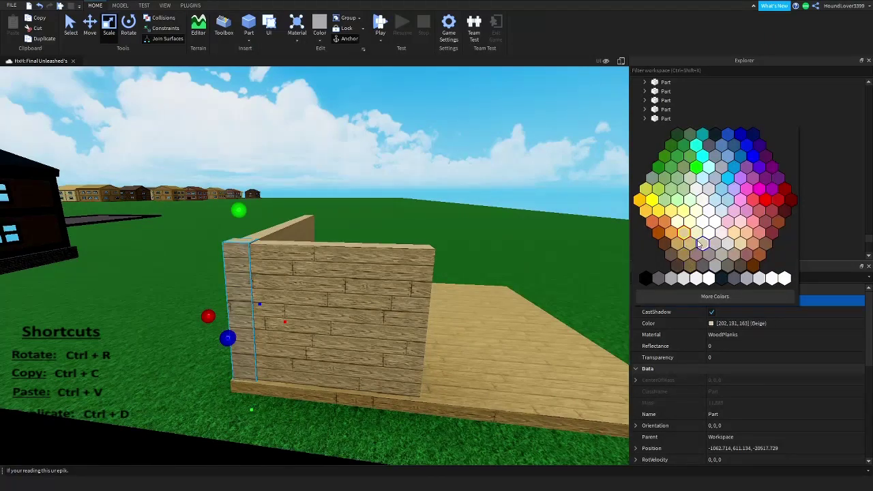
click(680, 249)
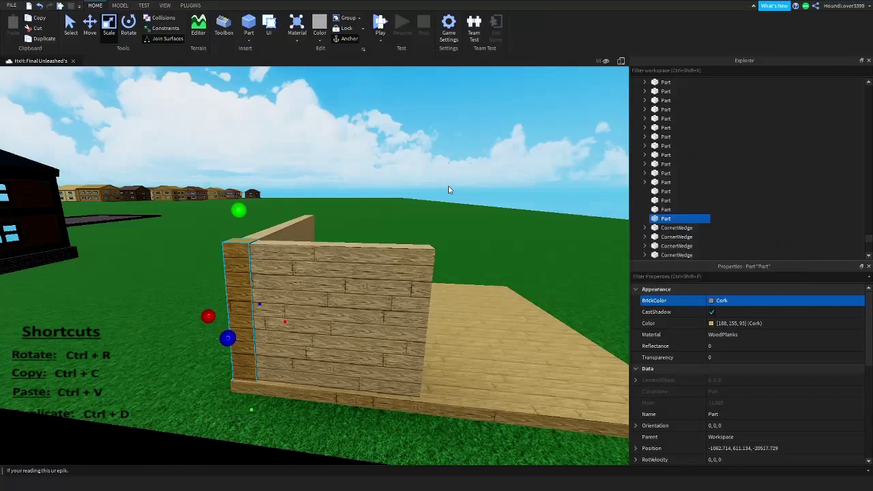
Select the partial front wall and shorten its free end slightly
click(418, 179)
key(s)
right_drag(417, 179, 402, 196)
key(w)
key(s)
click(302, 237)
key(w)
right_drag(303, 237, 288, 226)
scroll(287, 227, down, 4)
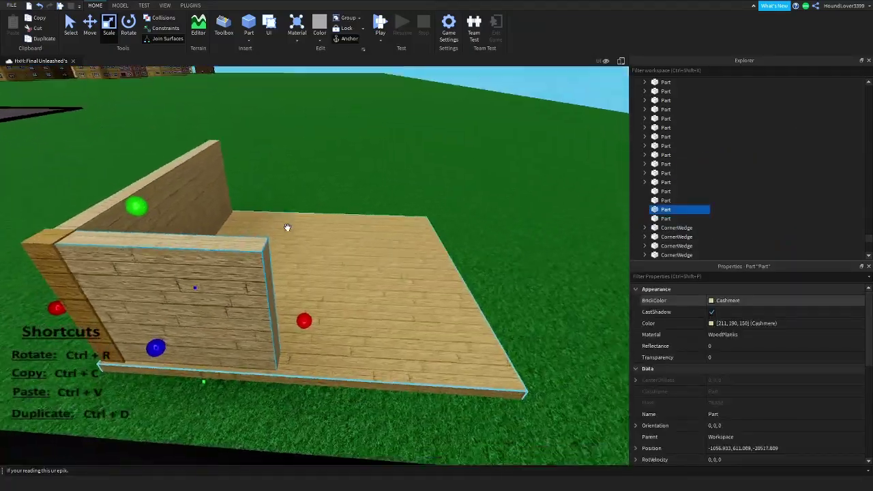
scroll(308, 224, up, 3)
drag(298, 313, 287, 313)
key(s)
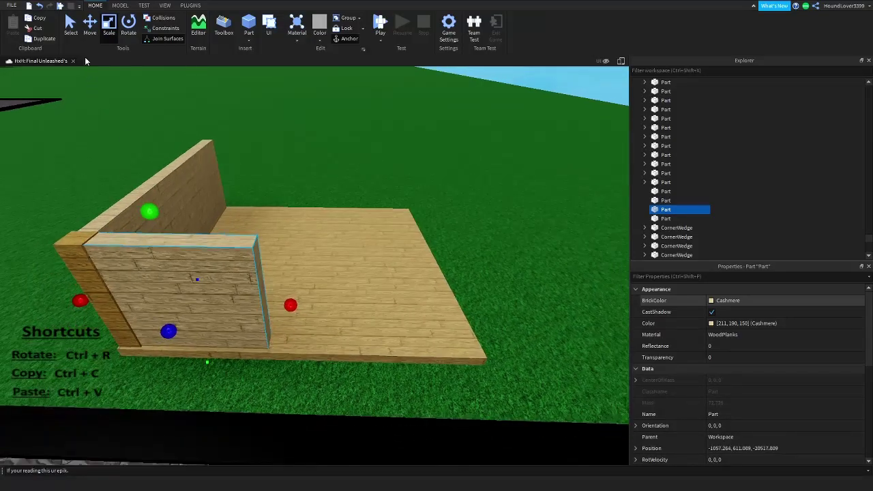
Duplicate the partial front wall and move the copy along the floor's road-side edge to the opposite end, leaving a doorway gap
right_drag(220, 189, 220, 193)
mouse_move(304, 292)
right_down()
mouse_move(320, 291)
mouse_move(312, 291)
right_up()
key(ctrl+d)
drag(293, 290, 381, 295)
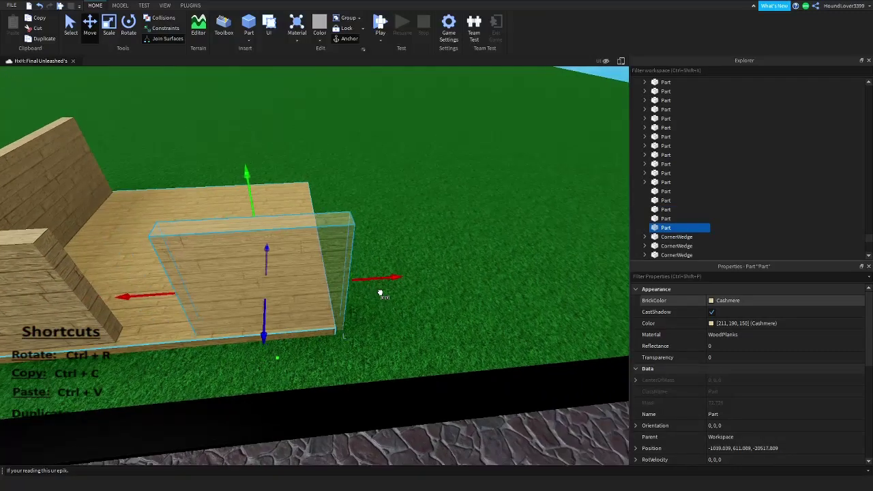
key(a)
right_drag(356, 297, 351, 296)
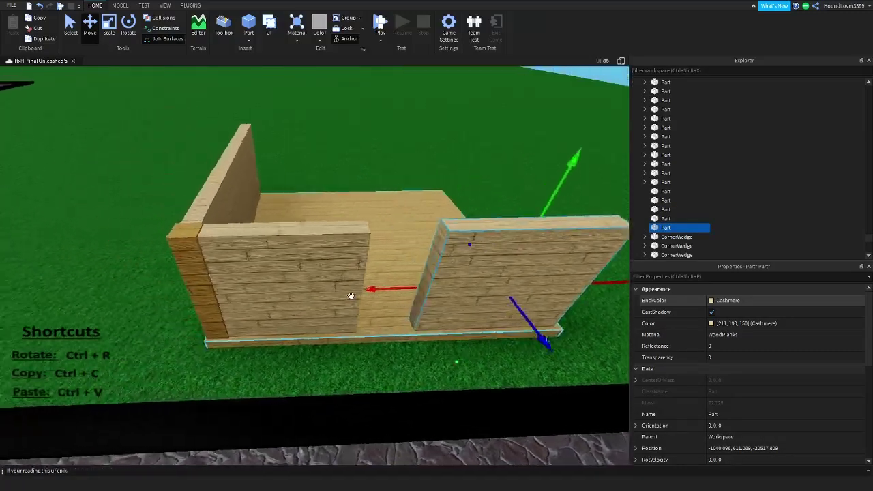
Select the Cork corner post and the side wall together, duplicate them, and move the copies to the opposite side of the floor
click(233, 242)
ctrl+click(249, 190)
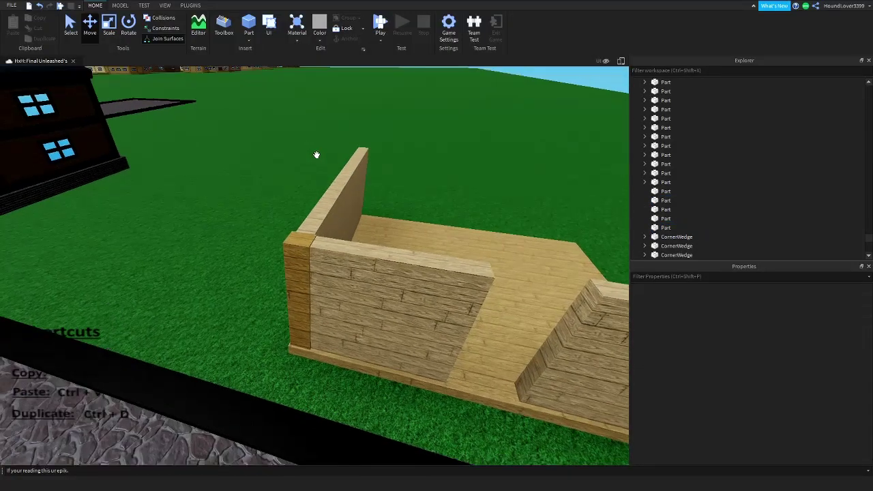
click(296, 275)
ctrl+click(328, 264)
right_drag(327, 263, 309, 235)
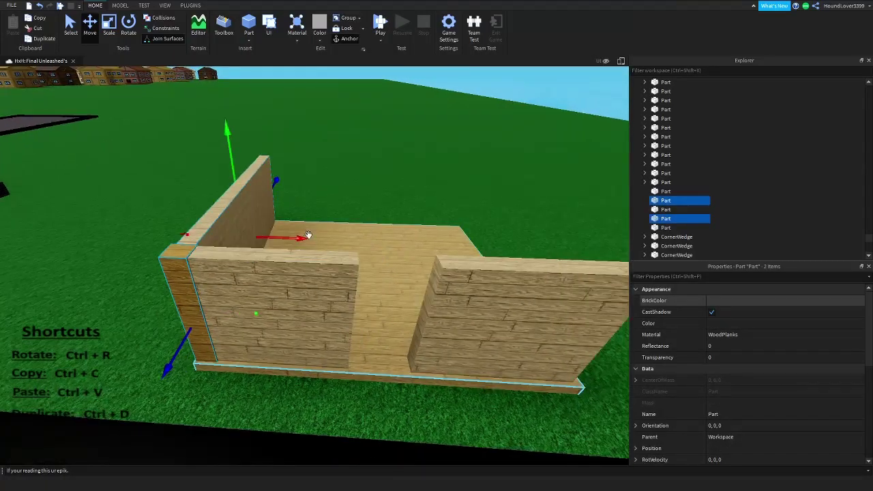
key(ctrl+d)
key(d)
drag(327, 239, 310, 263)
right_drag(311, 262, 335, 247)
Widen the doorway slightly by trimming the inner ends of both front wall sections
click(336, 189)
right_drag(336, 190, 366, 214)
click(352, 233)
key(s)
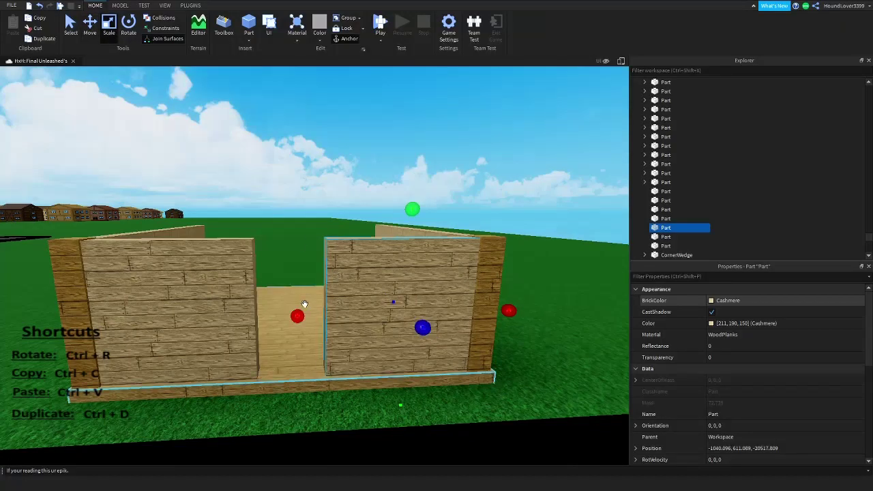
drag(299, 317, 278, 320)
click(241, 285)
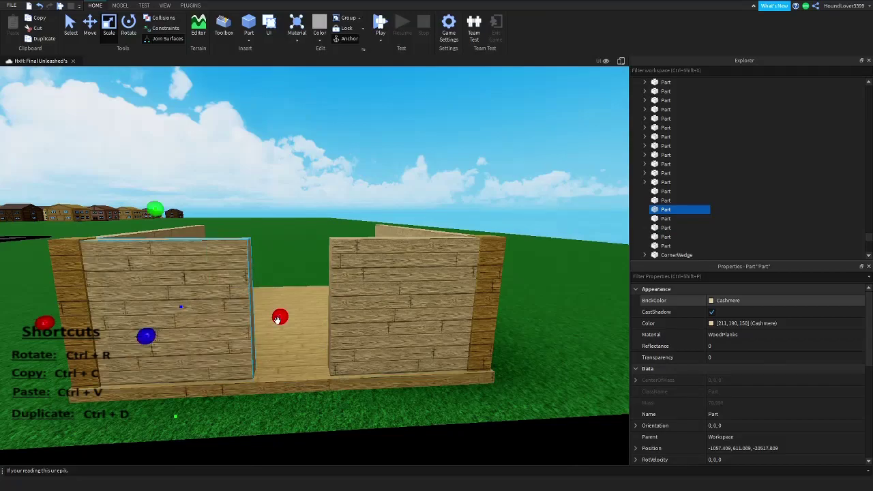
Duplicate one front wall section, shorten the copy from below to its upper half, and stretch it across the doorway as a header
key(w)
right_drag(278, 320, 277, 321)
key(s)
key(w)
key(ctrl+d)
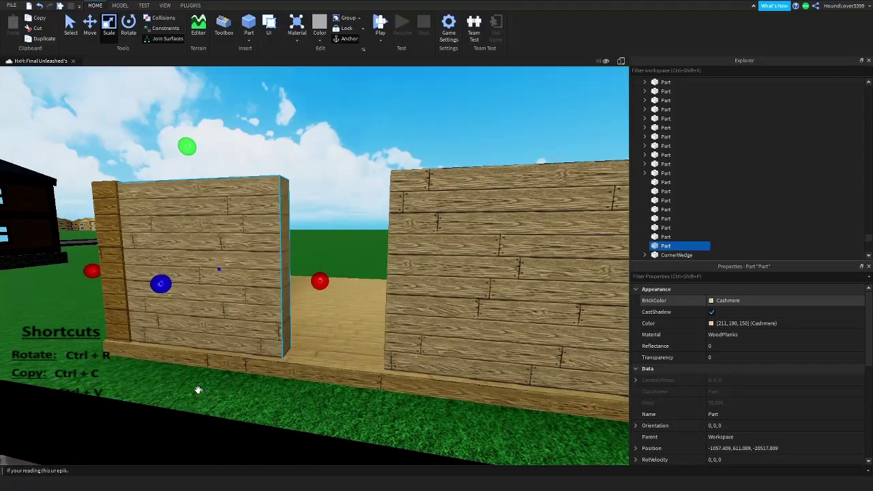
drag(198, 392, 201, 381)
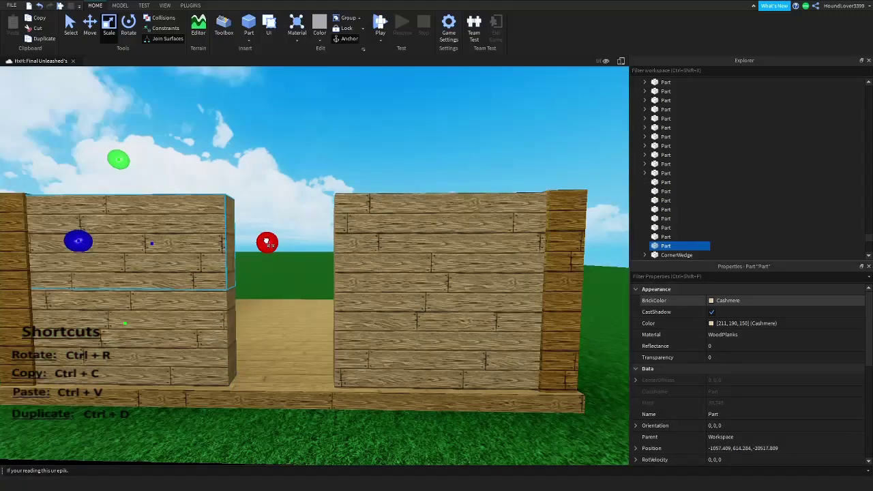
drag(267, 242, 373, 247)
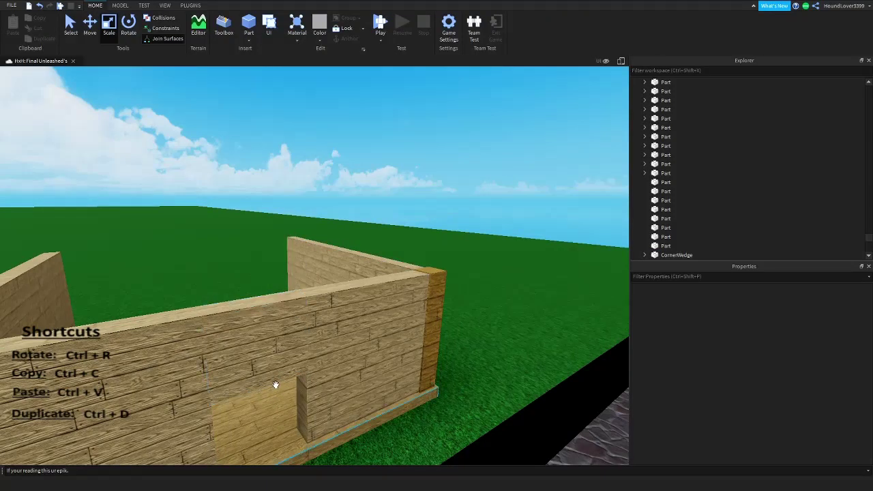
click(361, 301)
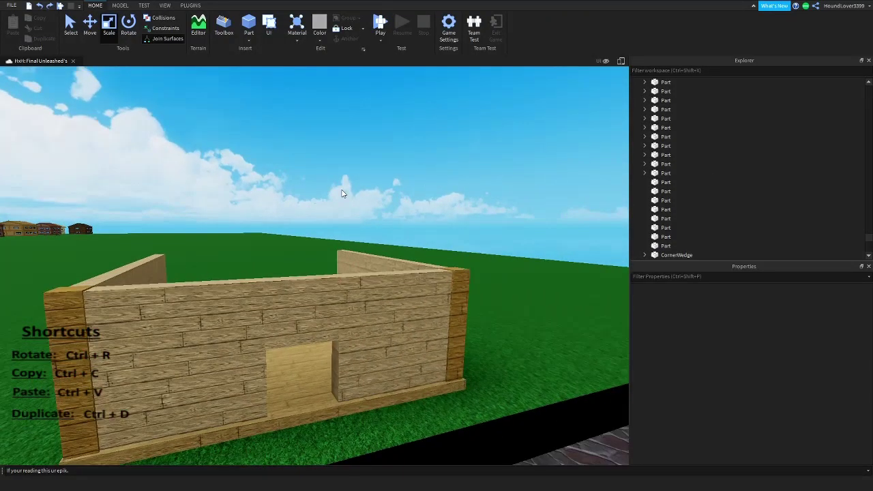
Duplicate the second front wall section together with its Cork corner post and move the copies back across the floor
right_drag(342, 208, 327, 196)
key(w)
click(329, 197)
key(a)
click(91, 31)
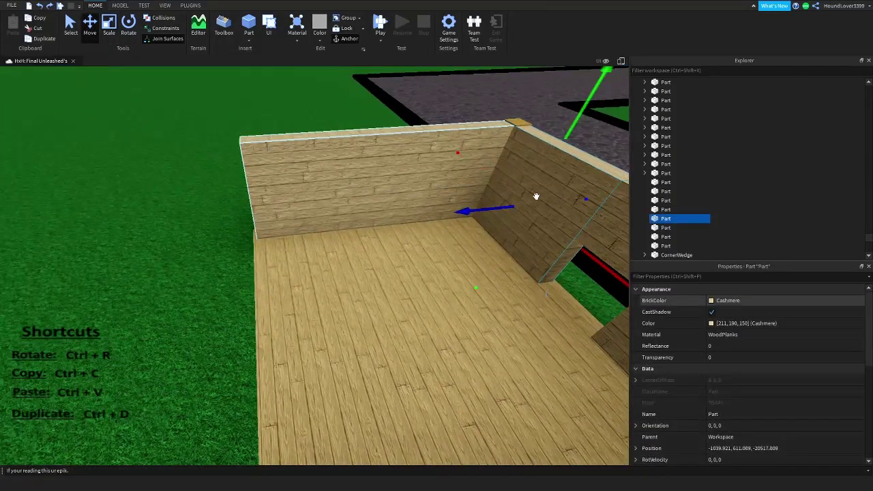
ctrl+click(520, 126)
key(d)
right_drag(520, 125, 371, 296)
key(a)
right_drag(391, 211, 318, 241)
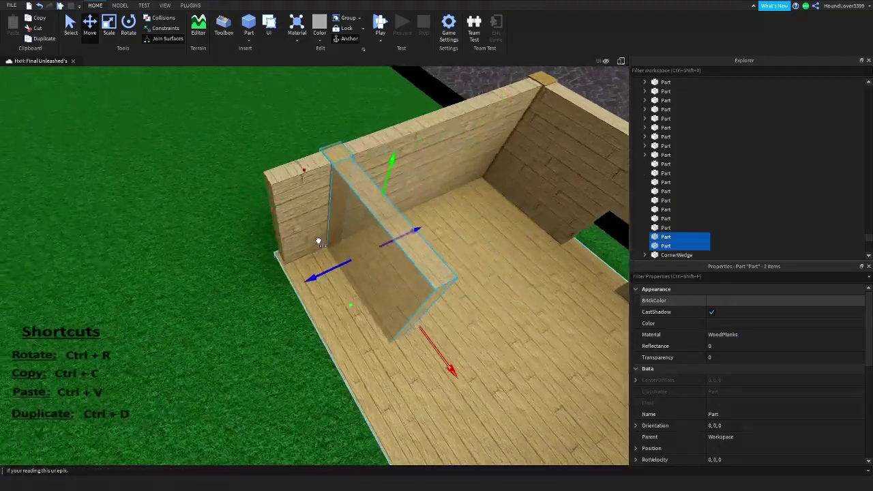
Align the copied wall section and post with the floor's back edge at the end of the side wall
drag(277, 282, 271, 290)
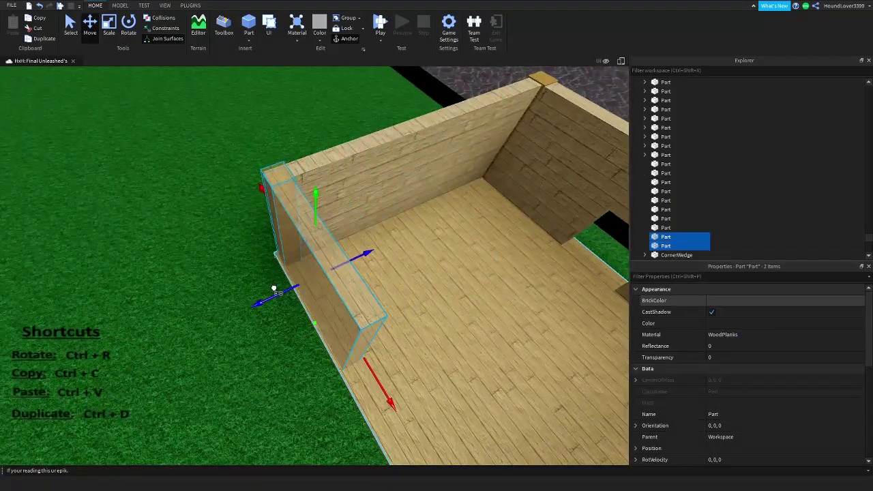
right_drag(274, 289, 308, 244)
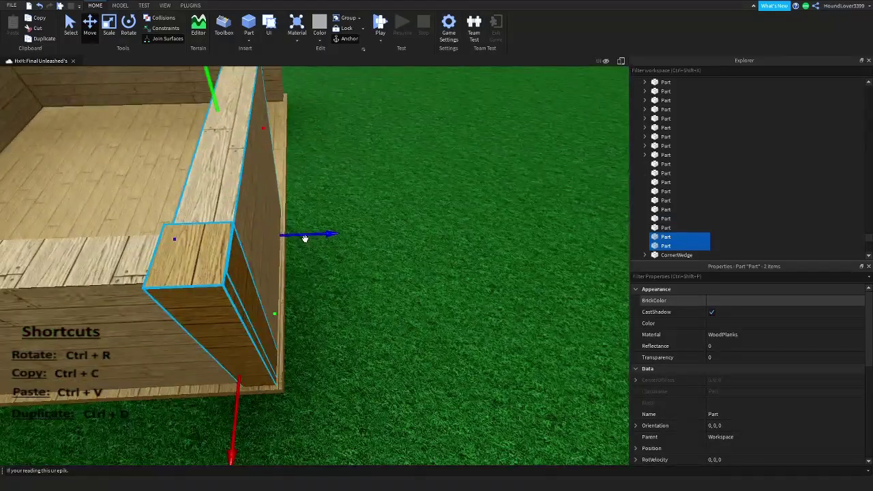
drag(305, 238, 305, 242)
right_drag(305, 242, 303, 240)
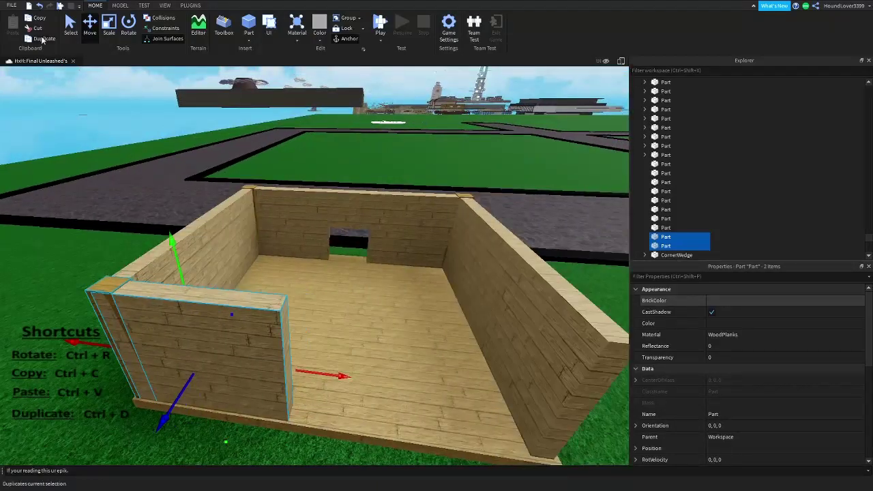
Select the back wall section and reduce its thickness slightly from the outer face beside the corner post
click(117, 30)
right_drag(382, 205, 272, 304)
click(323, 220)
click(306, 312)
drag(269, 288, 272, 287)
right_drag(271, 286, 333, 238)
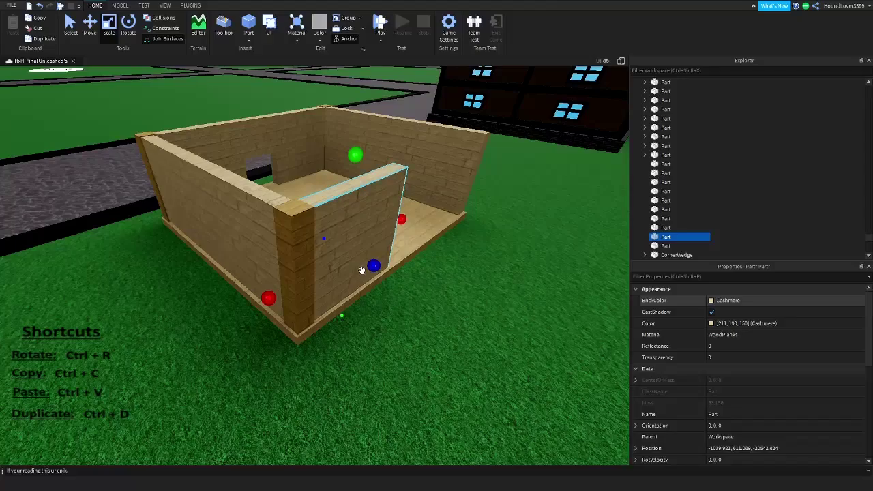
scroll(361, 271, down, 5)
scroll(348, 226, up, 7)
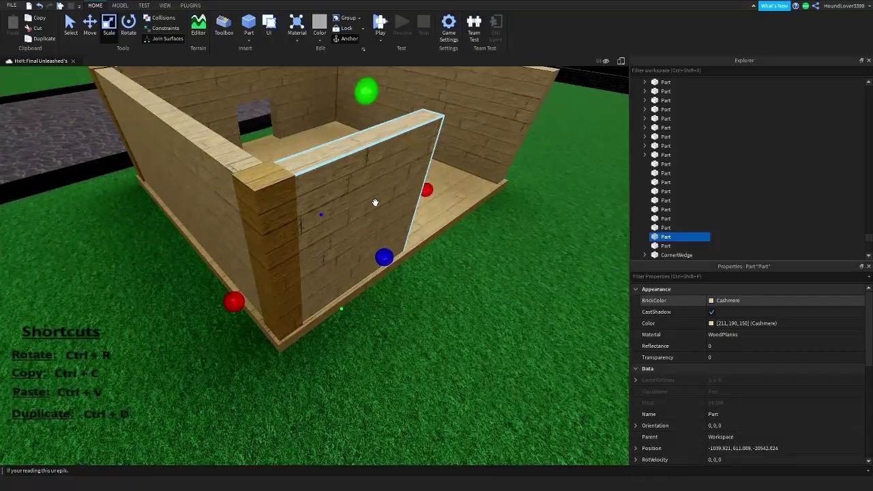
Examine the back corner post and adjoining wall section for overlapping faces from outside the house
right_drag(373, 199, 369, 192)
click(318, 135)
scroll(329, 158, up, 2)
right_drag(324, 148, 327, 151)
key(q)
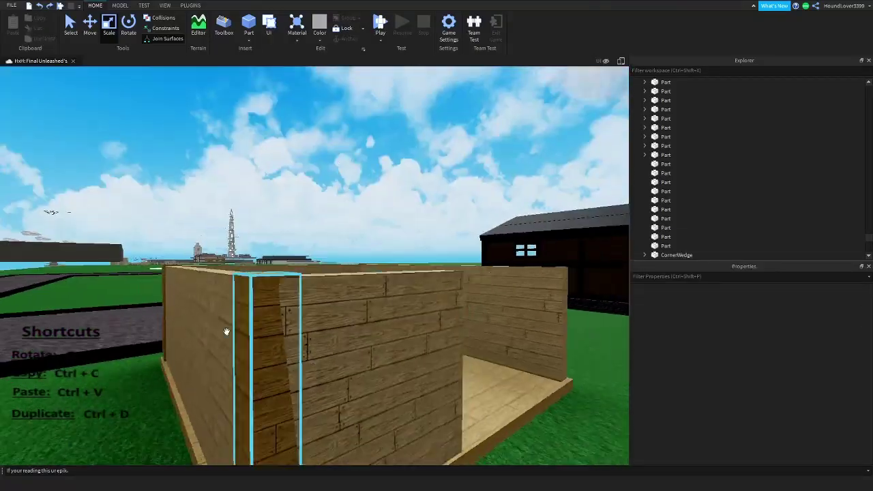
key(e)
right_drag(312, 321, 312, 320)
key(q)
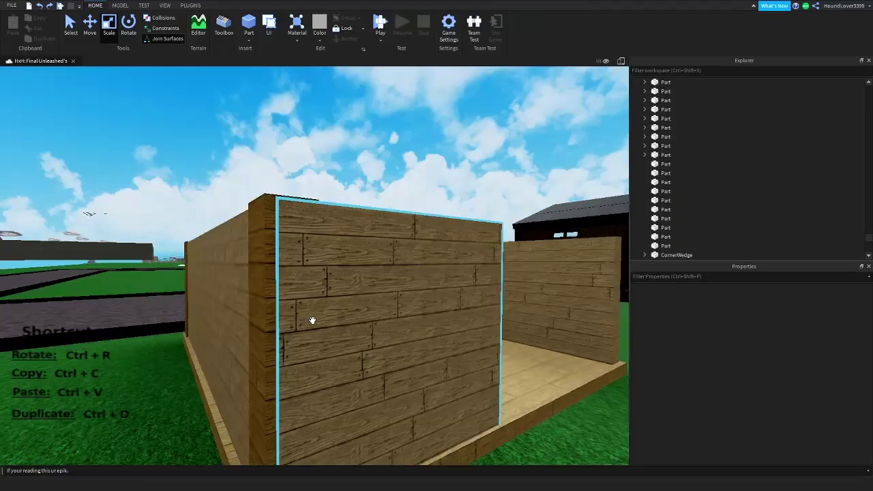
right_drag(303, 220, 273, 209)
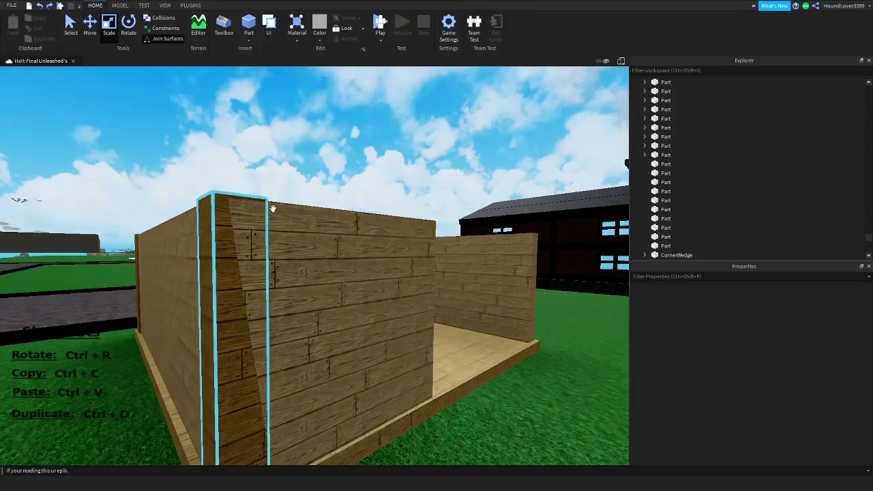
scroll(260, 259, up, 5)
scroll(260, 261, down, 5)
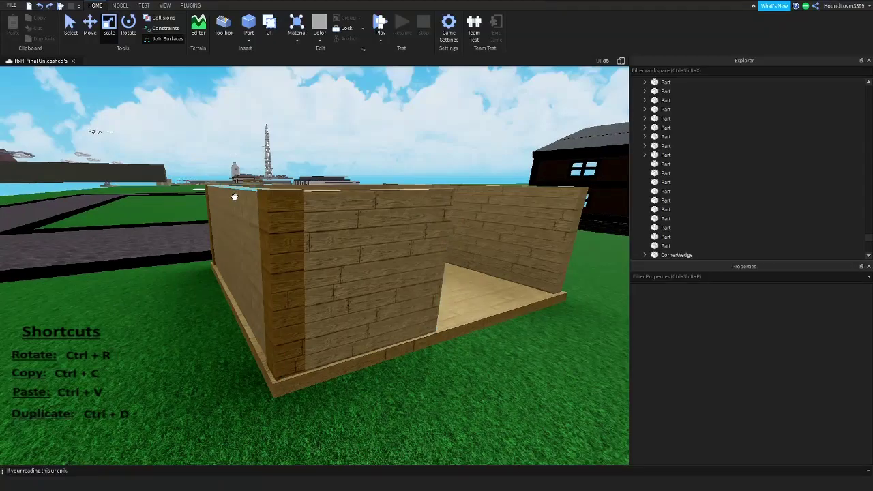
Select the back wall section again and fine-tune its thickness from the outer face next to the corner post
key(w)
right_drag(319, 200, 323, 208)
key(a)
key(s)
click(322, 208)
drag(363, 291, 362, 296)
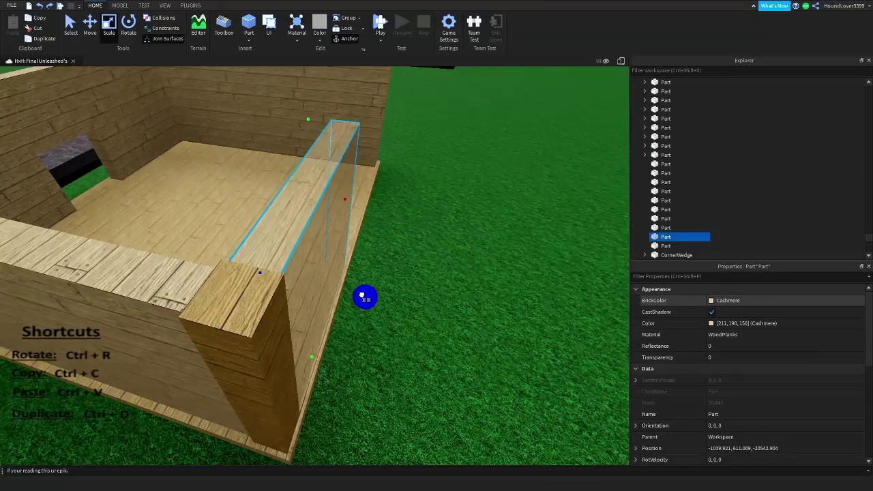
Extend the back wall section along the floor's back edge until it meets the opposite side wall
right_drag(361, 295, 295, 246)
drag(295, 245, 339, 264)
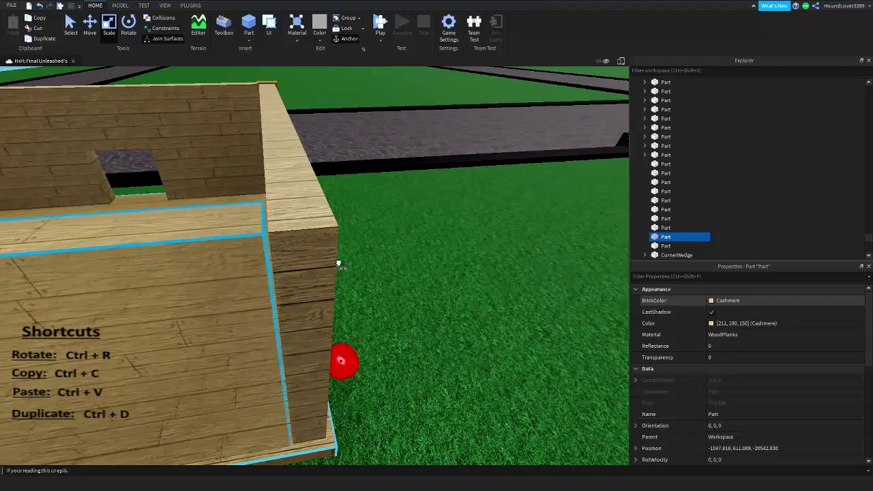
key(a)
right_drag(364, 267, 360, 267)
Duplicate the back Cork corner post and move the copy to the opposite back corner
click(306, 179)
key(s)
right_drag(293, 168, 293, 168)
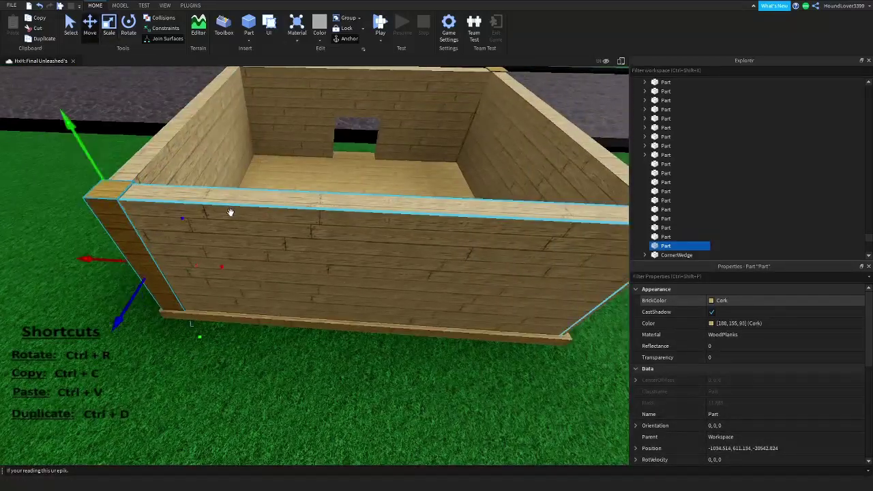
key(d)
drag(223, 265, 257, 265)
key(w)
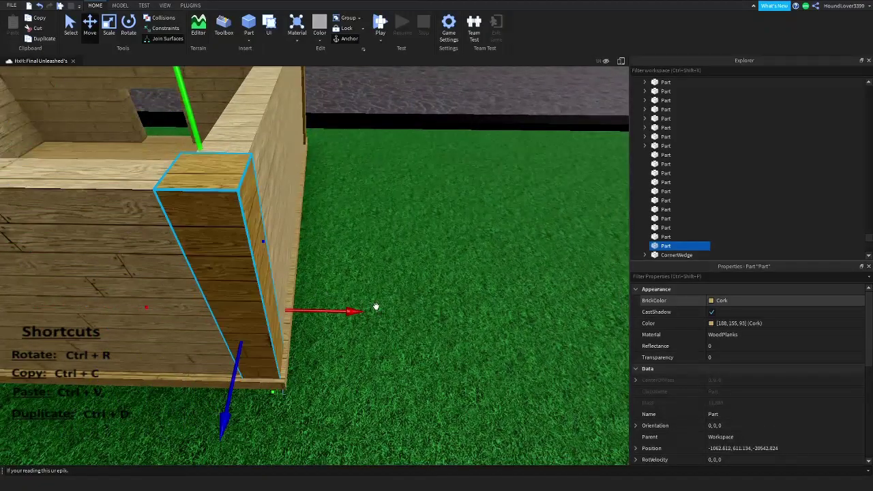
right_drag(376, 306, 376, 307)
Examine the four walls, corner posts and doorway from the road side
key(s)
click(353, 195)
key(d)
right_drag(349, 195, 347, 195)
key(a)
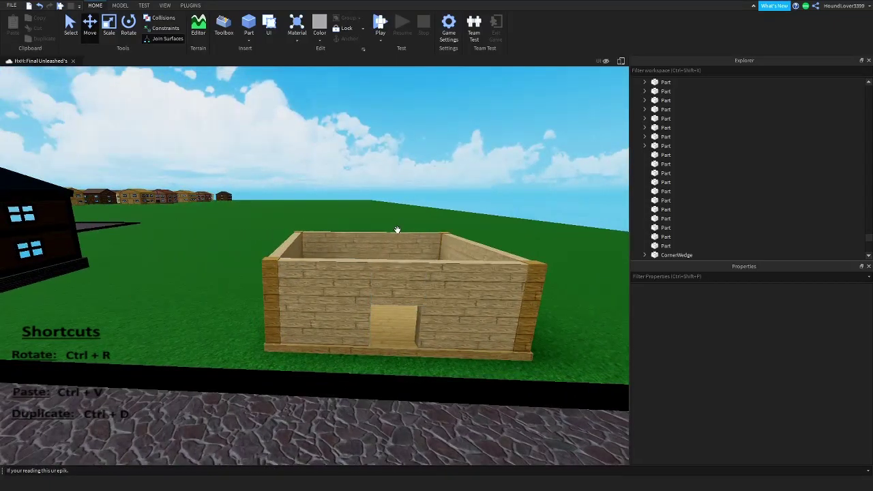
right_drag(398, 243, 390, 245)
key(w)
key(a)
key(s)
key(d)
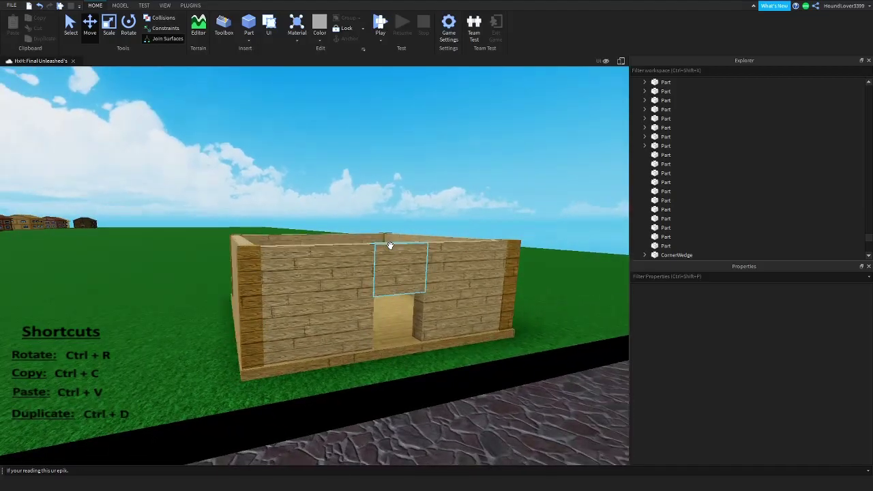
Duplicate the front wall section beside the doorway and shrink the copy's height to a thin slab on top of the wall
key(d)
key(w)
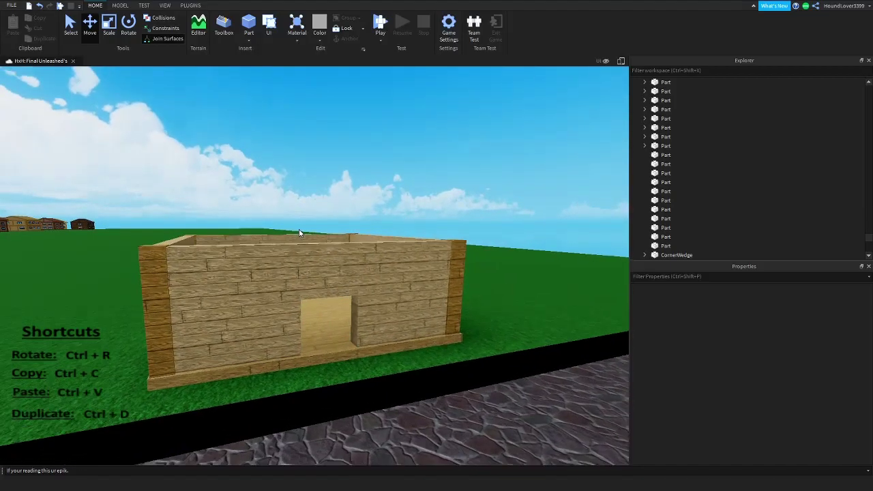
key(a)
right_drag(301, 232, 346, 237)
key(s)
click(342, 236)
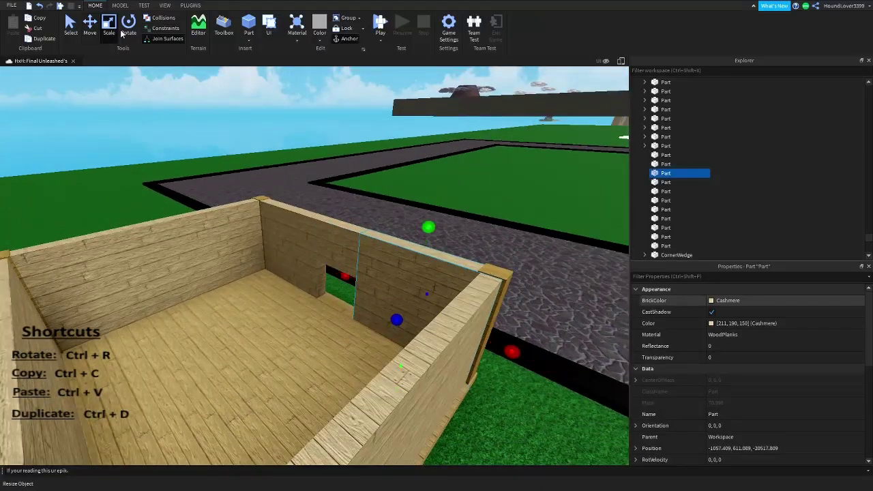
right_drag(421, 207, 421, 206)
key(a)
key(w)
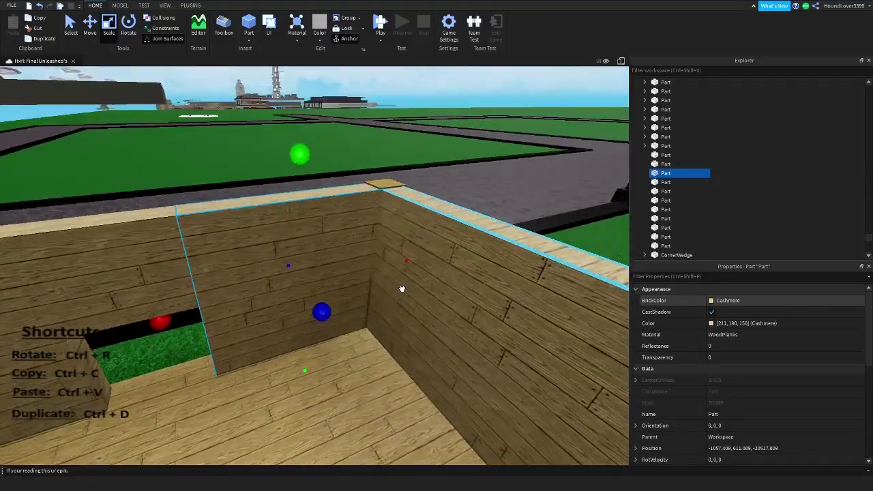
key(ctrl+d)
key(a)
right_drag(336, 355, 336, 355)
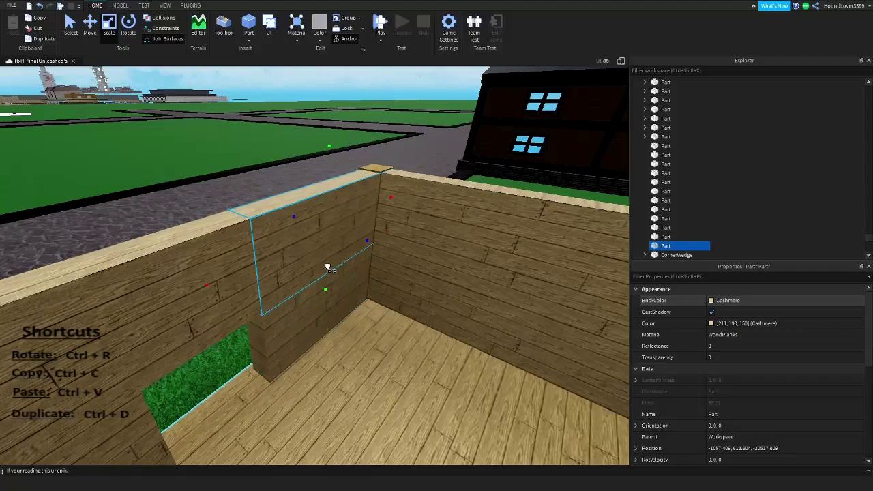
right_drag(322, 213, 322, 197)
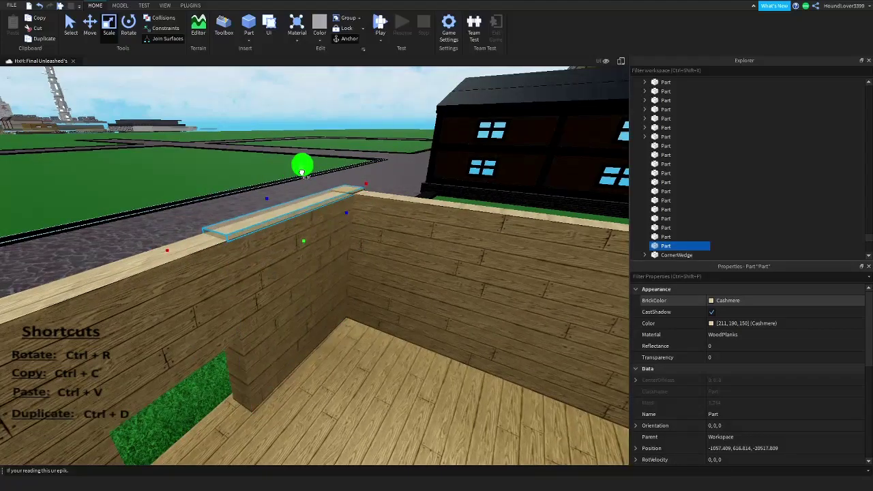
drag(302, 170, 302, 173)
Extend the thin slab from the front wall across to the outer edge of the back wall
key(a)
right_drag(318, 200, 295, 204)
key(a)
key(d)
drag(304, 203, 334, 212)
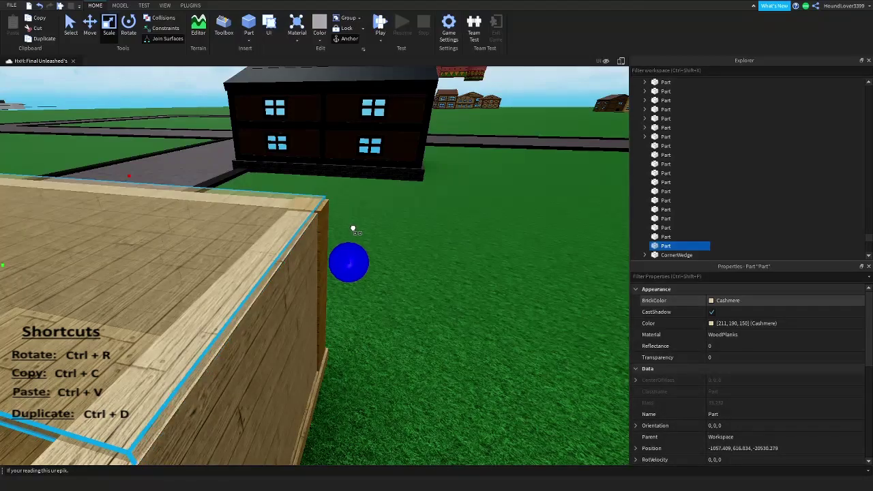
key(d)
right_drag(348, 227, 300, 206)
key(a)
Widen the slab sideways across the house to the opposite side wall so it covers the whole building
drag(347, 199, 318, 207)
right_drag(320, 206, 318, 206)
key(a)
drag(318, 207, 318, 207)
right_drag(318, 207, 317, 206)
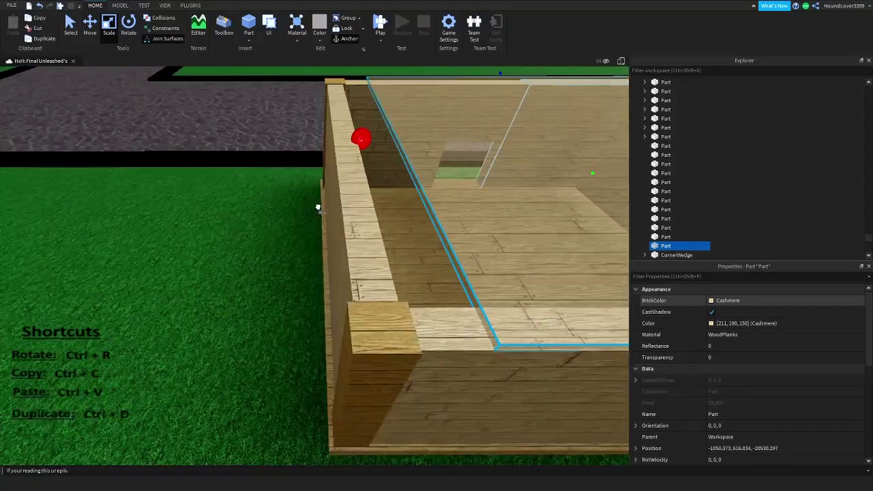
drag(318, 207, 298, 221)
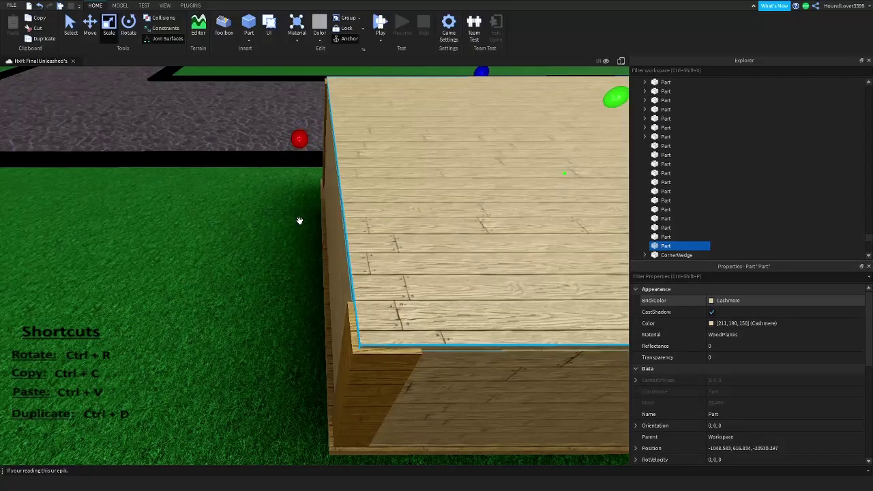
key(a)
mouse_move(298, 220)
right_down()
mouse_move(292, 217)
mouse_move(312, 219)
right_up()
Thicken the roof slab slightly by raising its upper face
scroll(311, 219, down, 2)
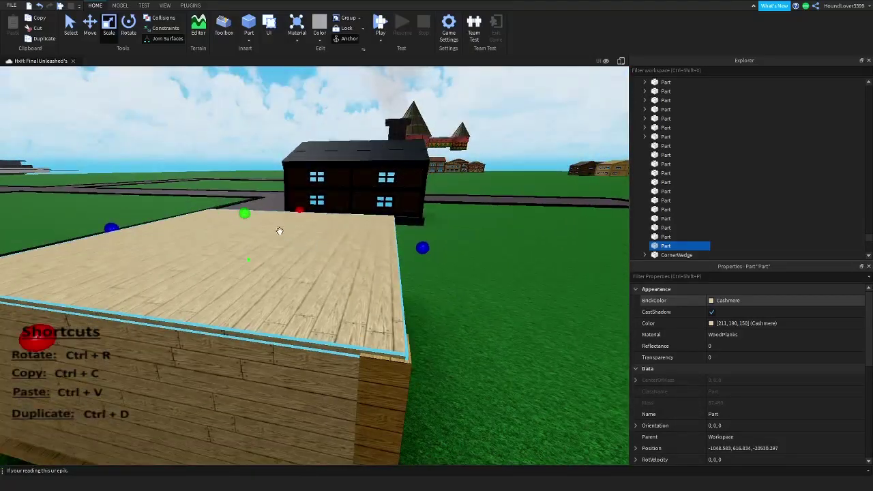
drag(243, 213, 247, 212)
key(w)
right_drag(248, 212, 247, 213)
Examine the inside of the house under the new roof slab, including the corners and doorway
right_drag(433, 265, 380, 241)
key(s)
key(w)
key(w)
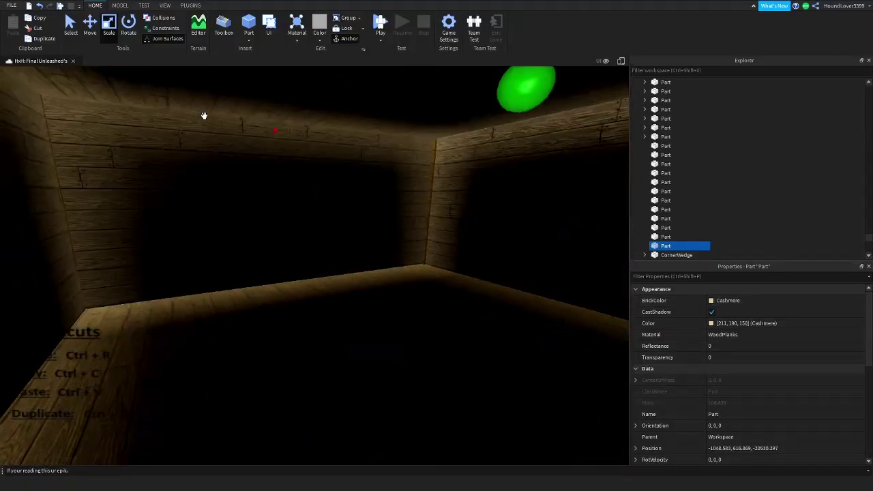
right_drag(315, 180, 296, 180)
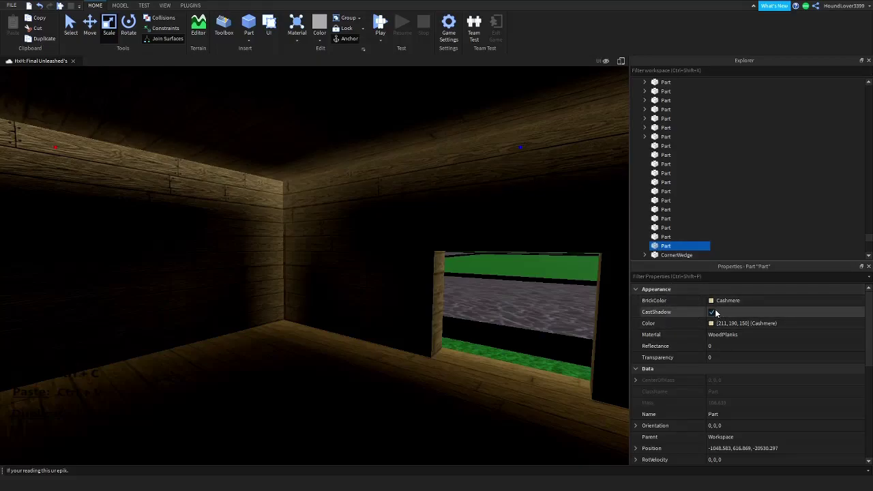
Toggle the roof slab's CastShadow to compare the interior lighting, leaving the property turned off
click(712, 312)
right_drag(443, 237, 444, 259)
key(s)
key(w)
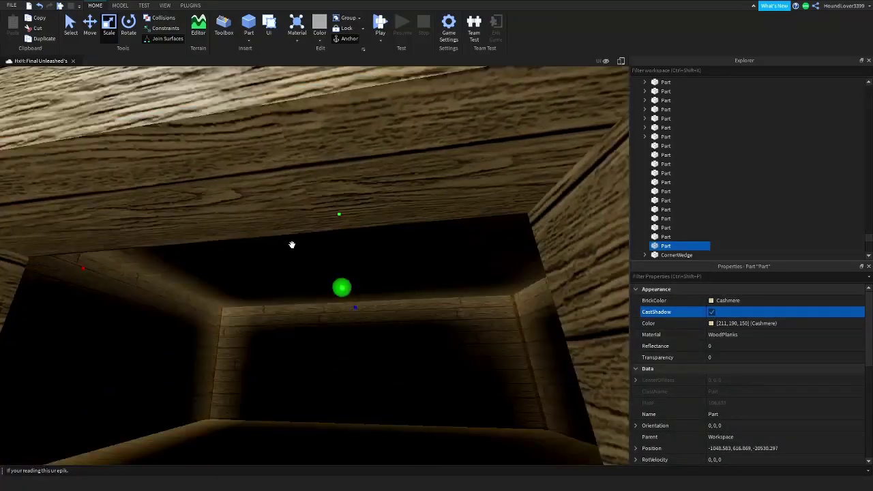
right_drag(359, 151, 359, 150)
right_drag(336, 187, 343, 203)
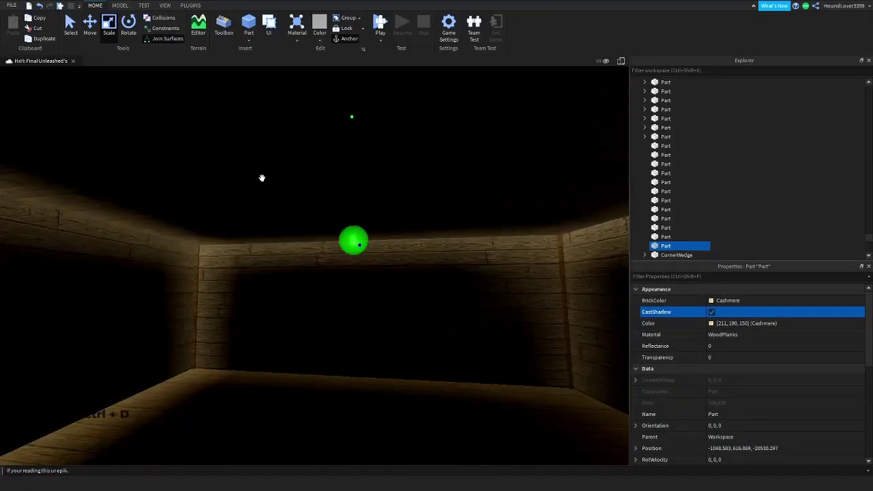
right_drag(383, 298, 386, 298)
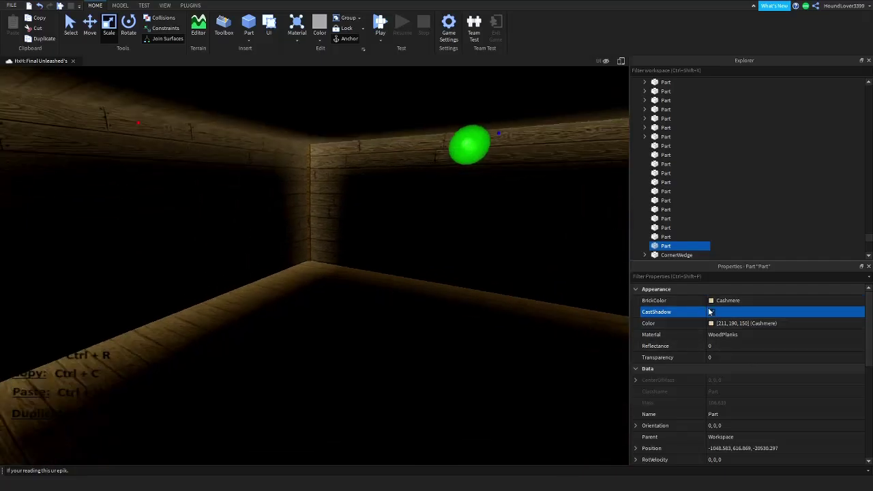
click(711, 312)
right_drag(464, 232, 470, 241)
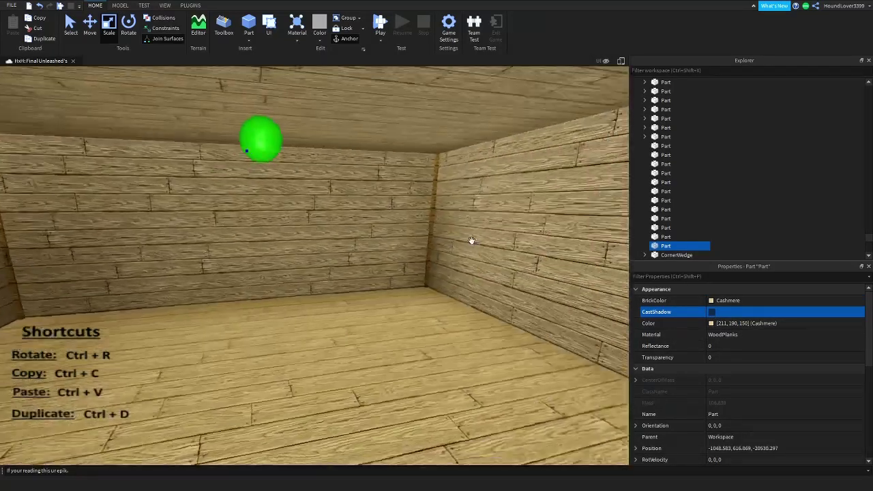
Examine the roofed house from outside on the doorway side, near and far
right_drag(290, 213, 290, 213)
scroll(421, 236, down, 5)
scroll(388, 263, up, 3)
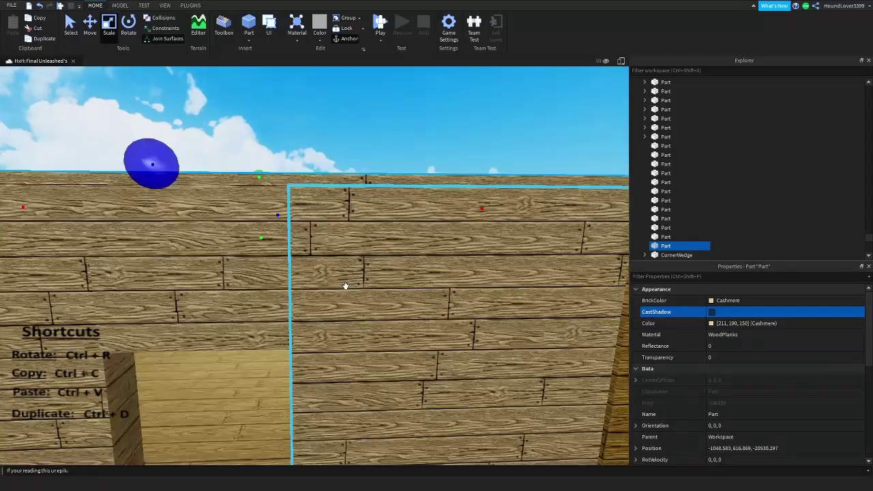
right_drag(345, 286, 373, 153)
click(373, 154)
scroll(373, 154, up, 3)
scroll(374, 152, down, 5)
scroll(374, 153, down, 3)
click(365, 177)
right_drag(349, 203, 403, 238)
click(349, 207)
scroll(348, 204, up, 3)
scroll(366, 201, down, 3)
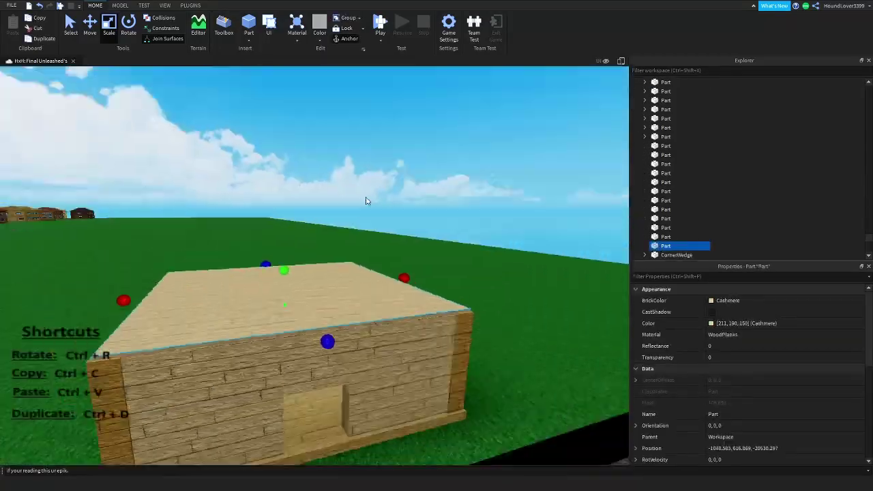
scroll(367, 200, down, 3)
scroll(403, 238, up, 4)
Check the corner post's colour and recolour the roof slab Cork to match it
key(a)
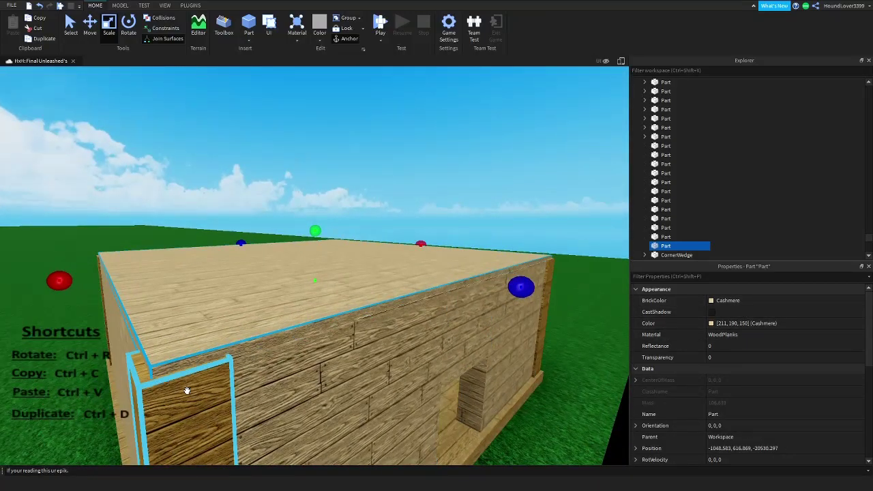
right_drag(187, 391, 296, 407)
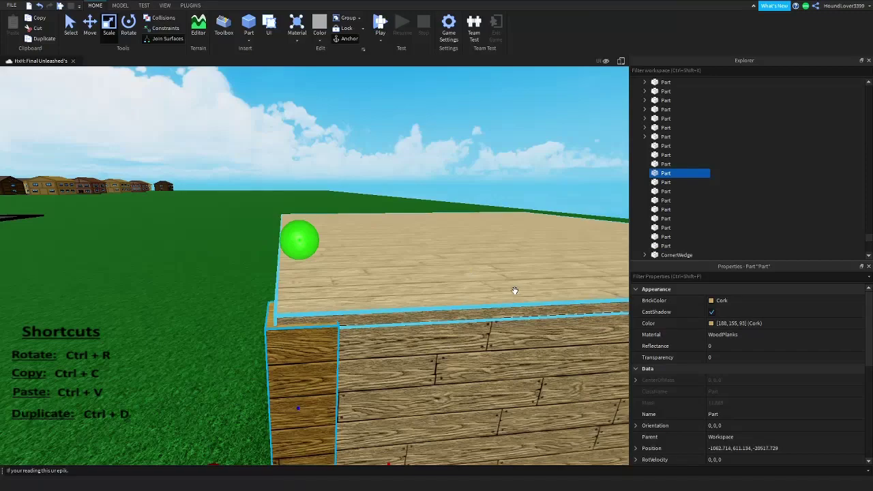
click(751, 301)
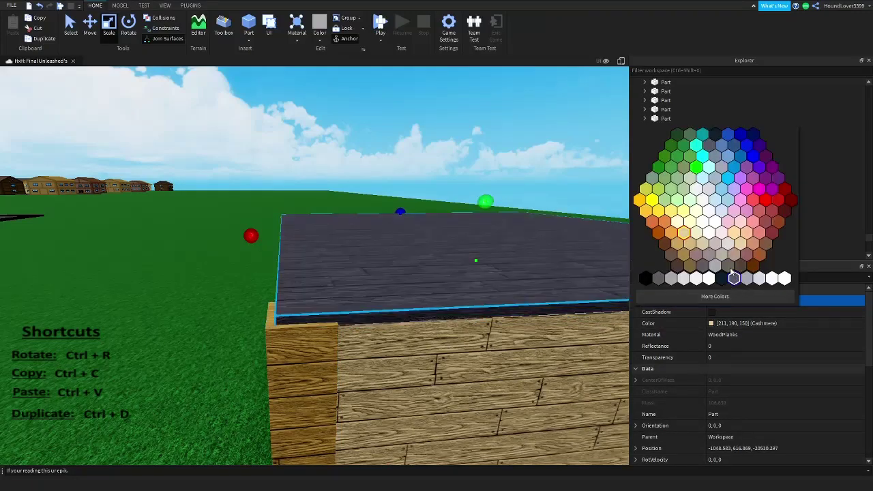
click(679, 245)
key(s)
right_drag(406, 239, 352, 263)
click(392, 189)
Extend the roof slab's side edge outward until it lines up with the outer face of the front corner post
key(w)
scroll(346, 277, up, 2)
click(291, 354)
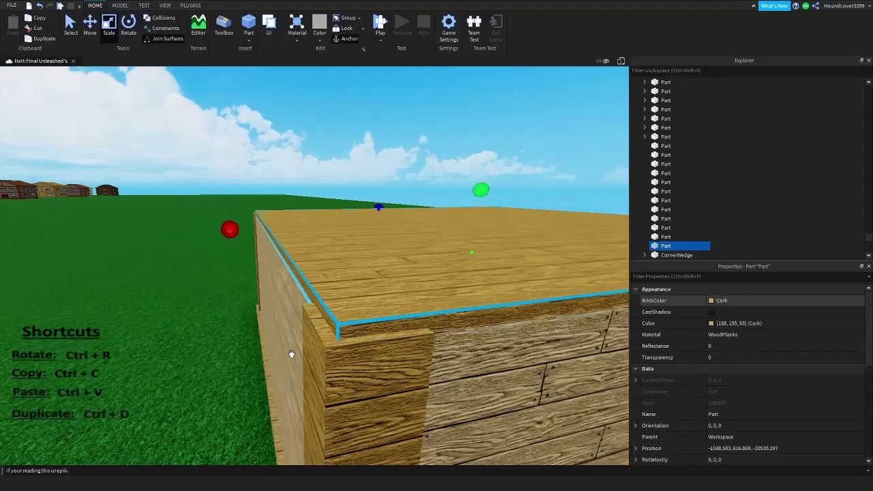
key(a)
right_drag(444, 196, 445, 197)
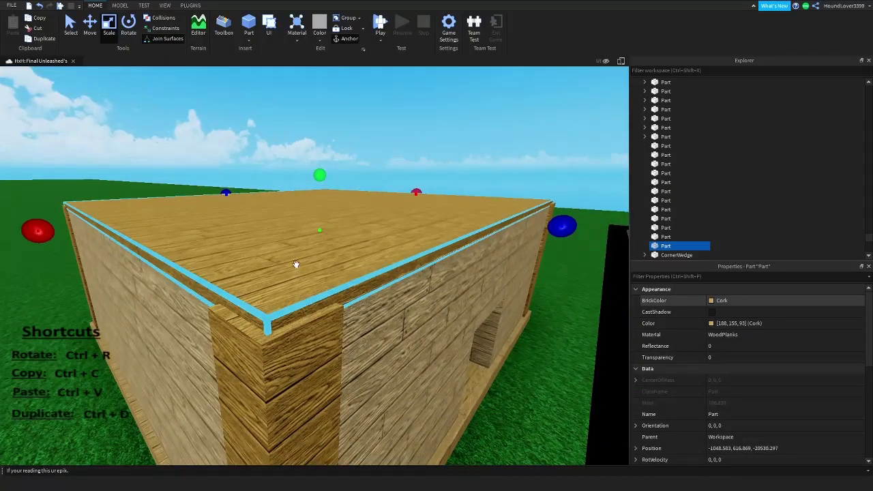
right_drag(348, 259, 347, 259)
key(d)
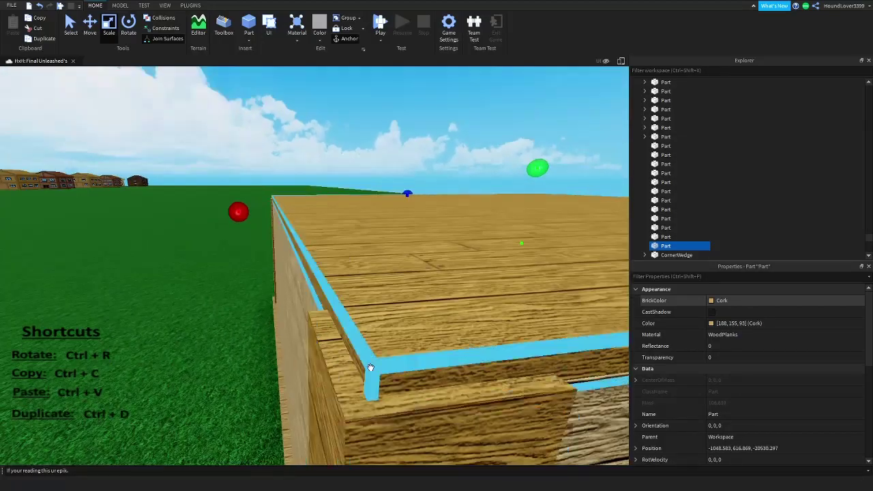
scroll(382, 353, down, 1)
scroll(353, 307, up, 2)
right_drag(350, 289, 350, 290)
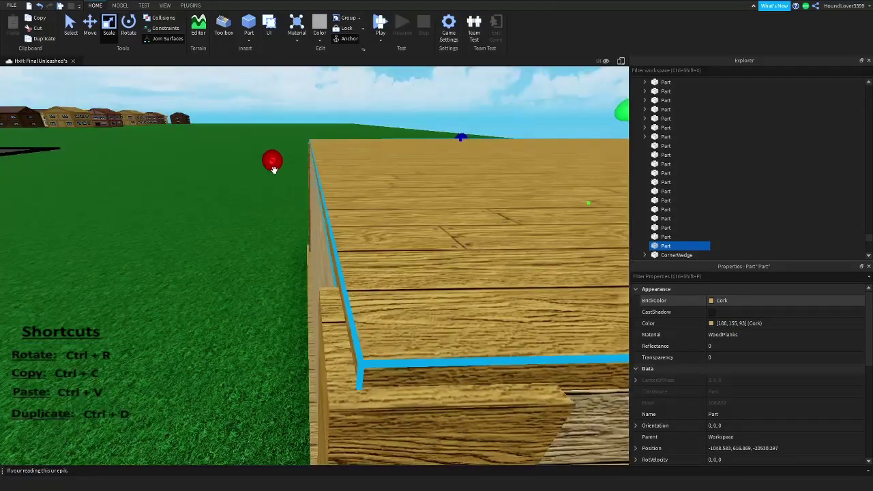
drag(271, 162, 271, 162)
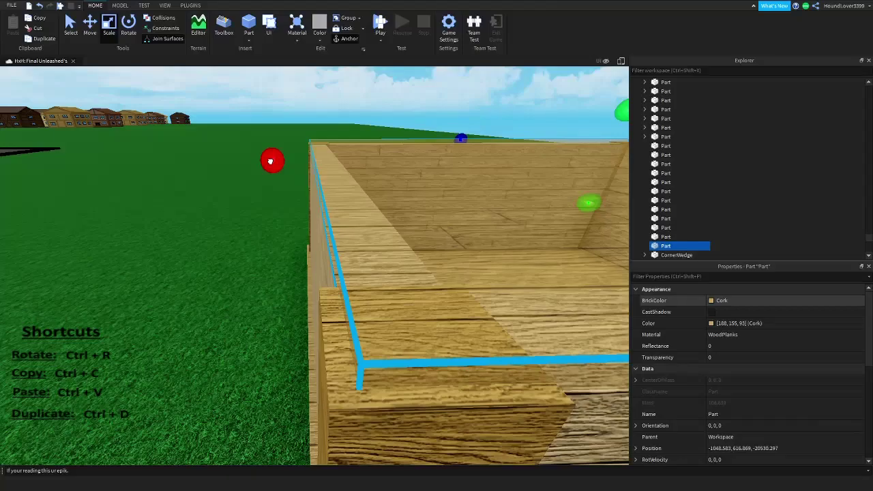
drag(270, 162, 265, 166)
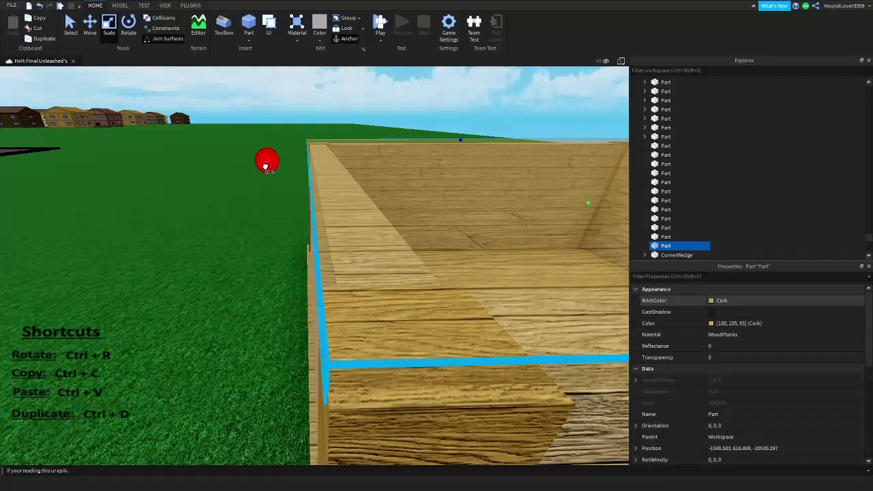
right_drag(265, 168, 295, 171)
Extend the roof slab's opposite side edge outward to line up with the corner post on that side
click(348, 168)
click(286, 253)
right_drag(286, 253, 287, 251)
key(a)
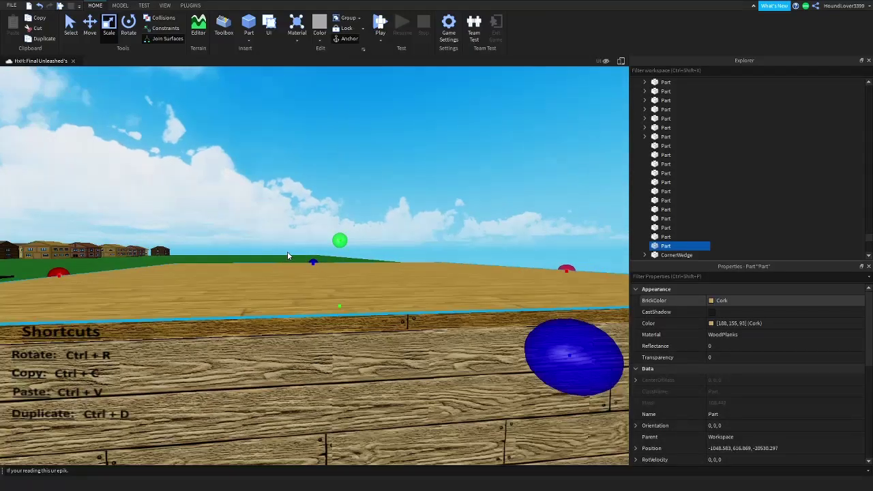
click(283, 184)
key(a)
key(d)
right_drag(301, 194, 247, 245)
key(a)
click(237, 252)
key(w)
key(s)
drag(324, 275, 326, 276)
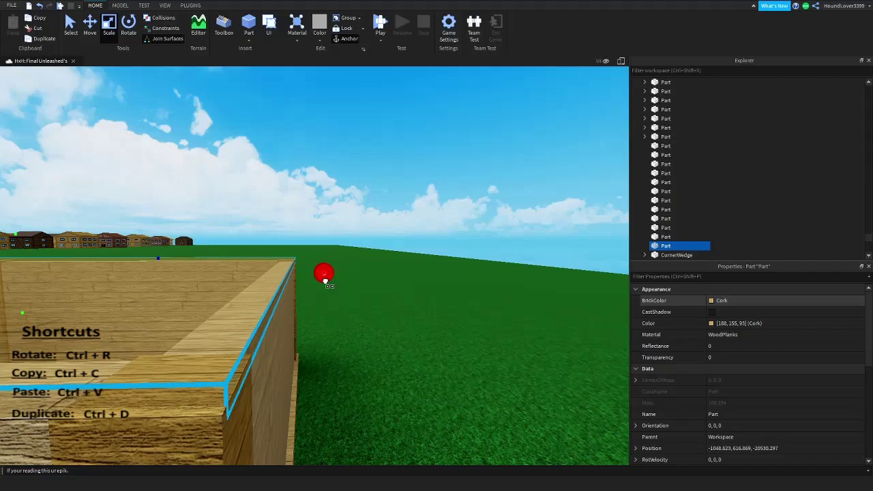
drag(326, 281, 325, 280)
click(325, 203)
Extend the roof slab's road-facing edge outward to line up with the front faces of the corner posts
key(d)
right_drag(325, 203, 314, 236)
click(345, 244)
key(d)
key(d)
key(w)
key(a)
key(d)
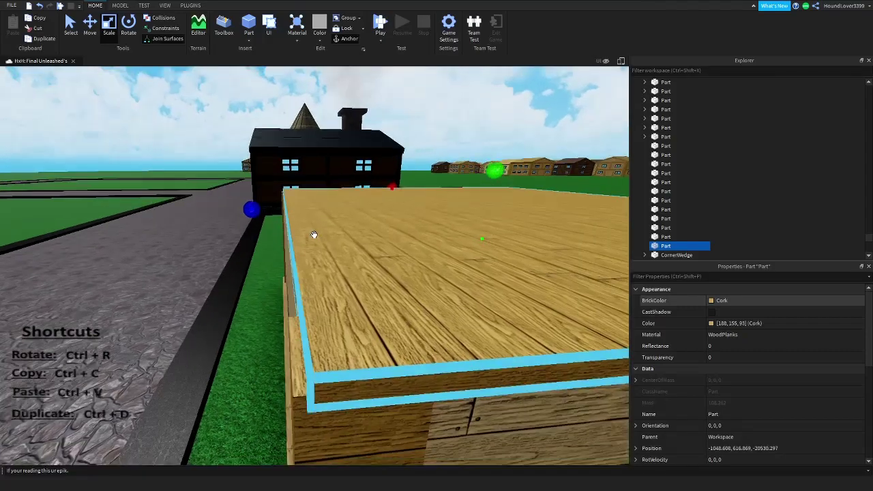
drag(261, 209, 260, 214)
right_drag(259, 214, 277, 192)
click(311, 162)
Adjust the roof slab's back edge to line up with the back corner posts
key(d)
right_drag(311, 161, 238, 248)
click(228, 246)
drag(381, 223, 383, 224)
click(377, 136)
right_drag(382, 223, 356, 194)
Raise the roof slab's upper face to make it thicker, and deselect it to view the front of the house
key(s)
key(a)
key(w)
key(s)
key(s)
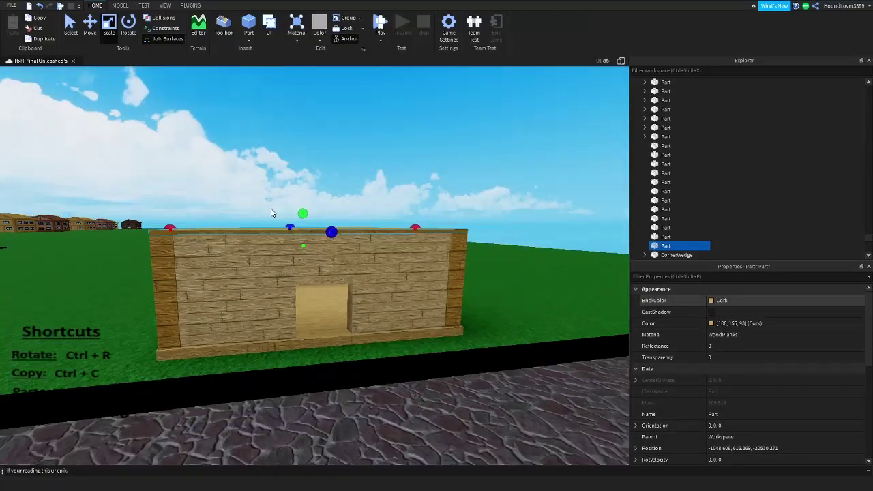
key(d)
scroll(314, 249, up, 2)
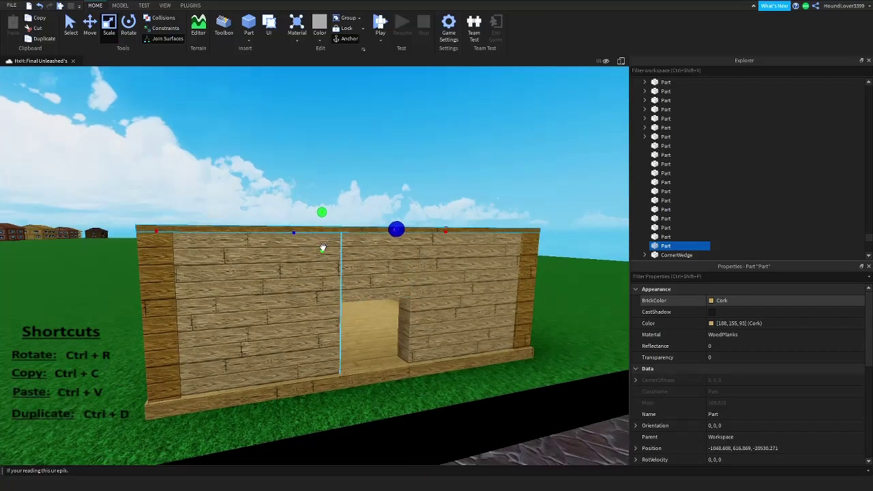
drag(324, 203, 324, 210)
click(318, 159)
right_drag(317, 159, 318, 161)
scroll(318, 161, down, 3)
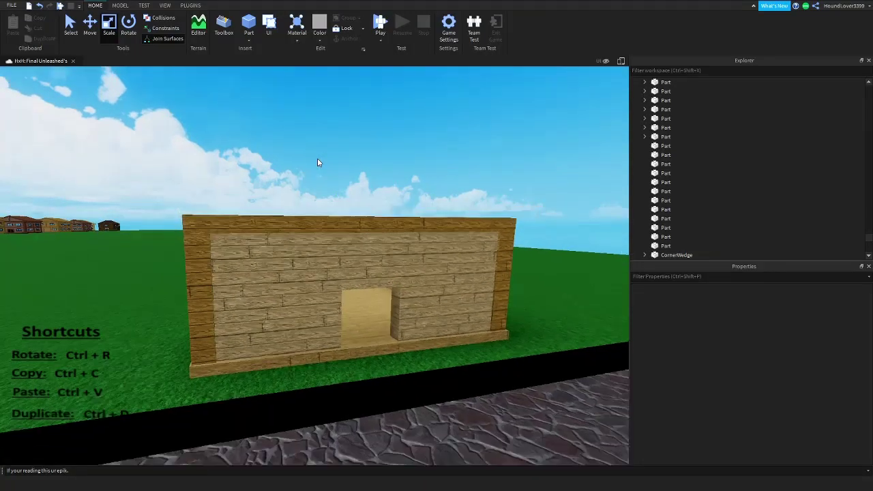
Lower the roof slab's upper face and extend its underside down over the tops of the walls and posts
key(a)
right_drag(361, 216, 302, 248)
key(w)
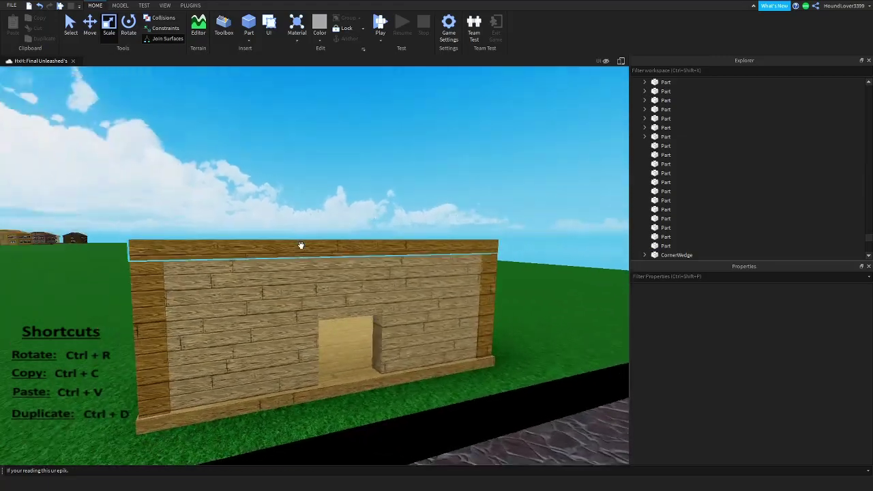
click(306, 238)
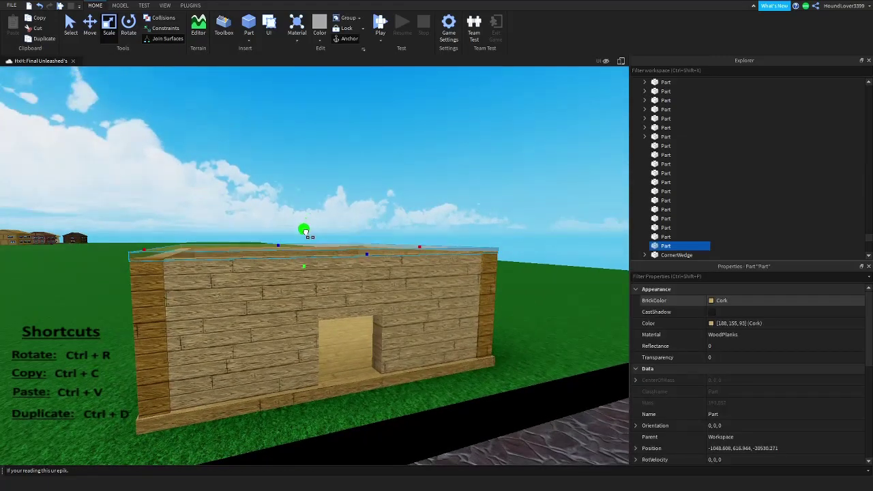
drag(305, 275, 305, 276)
click(287, 197)
right_drag(287, 197, 287, 202)
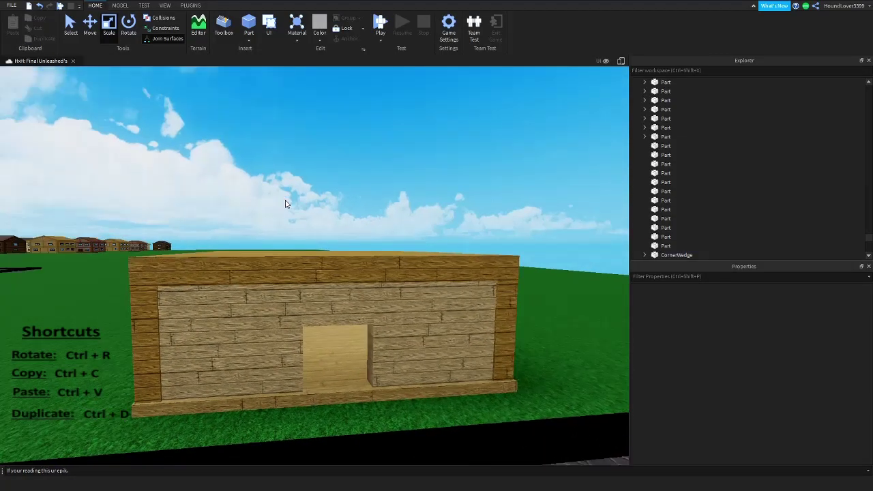
Raise the roof slab's underside to make the slab thinner, and deselect it to view the side of the house
click(308, 280)
drag(311, 269, 323, 242)
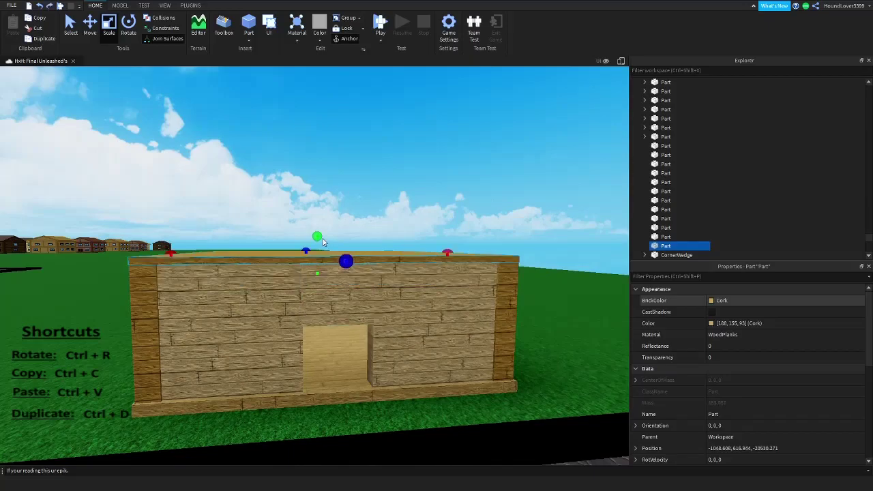
click(383, 158)
key(a)
right_drag(294, 255, 297, 256)
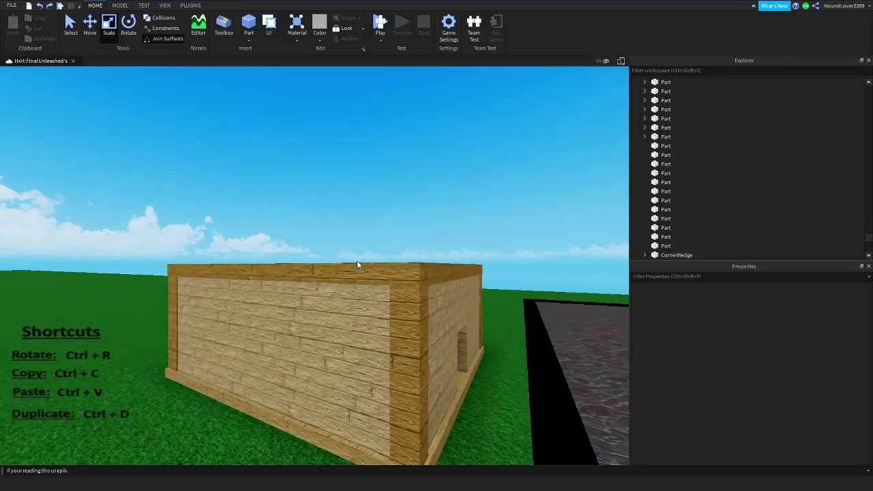
Duplicate the roof slab and lower the copy to the base of the house
right_drag(357, 265, 368, 263)
click(367, 264)
key(w)
click(86, 32)
right_drag(305, 147, 306, 149)
key(w)
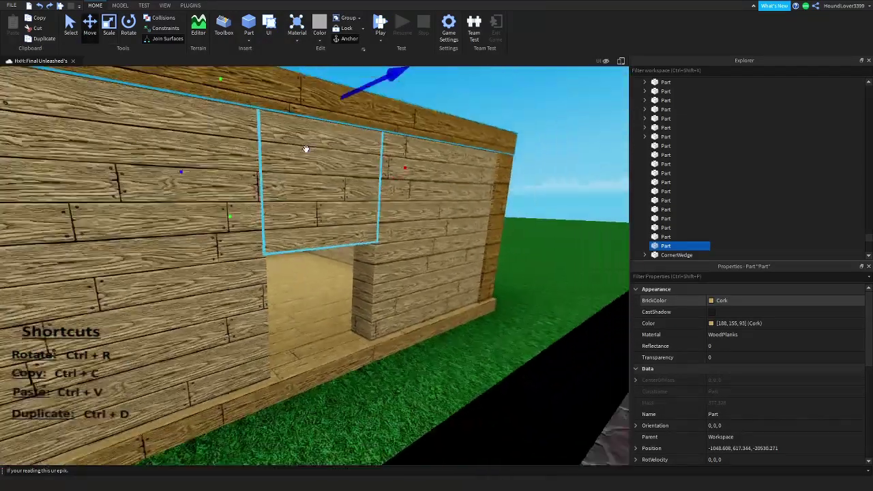
scroll(306, 148, down, 5)
drag(252, 194, 253, 235)
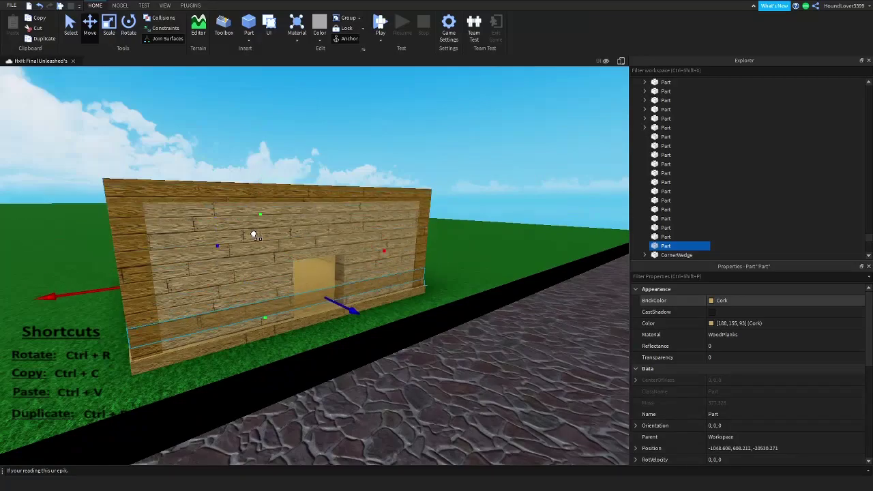
click(347, 109)
scroll(347, 109, down, 2)
right_drag(348, 108, 347, 112)
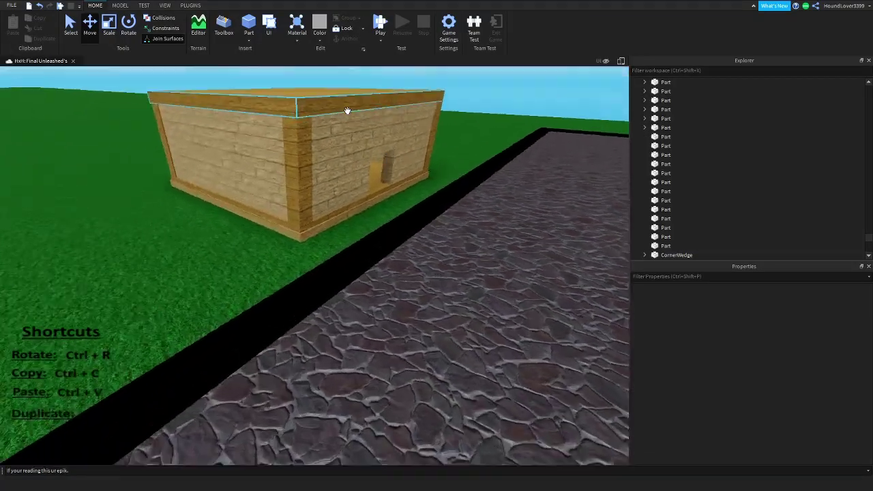
Examine the house's walls, corner posts and base from the front corner, up to the top of the roof slab
scroll(348, 111, up, 4)
click(291, 206)
right_drag(292, 205, 410, 258)
key(d)
click(392, 103)
key(w)
key(s)
key(w)
key(w)
scroll(410, 258, down, 2)
scroll(410, 258, down, 6)
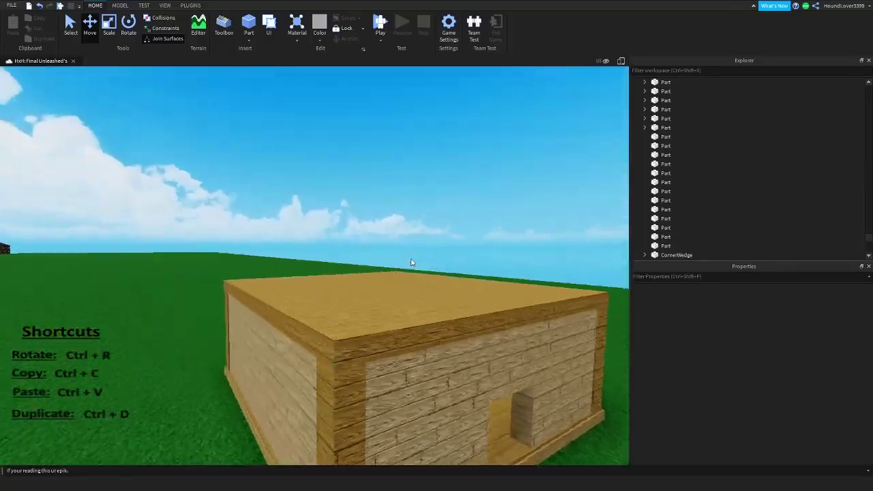
scroll(396, 281, up, 3)
scroll(395, 281, down, 3)
Insert a wedge on top of the roof slab near the road-facing corner and select it
right_drag(319, 110, 314, 107)
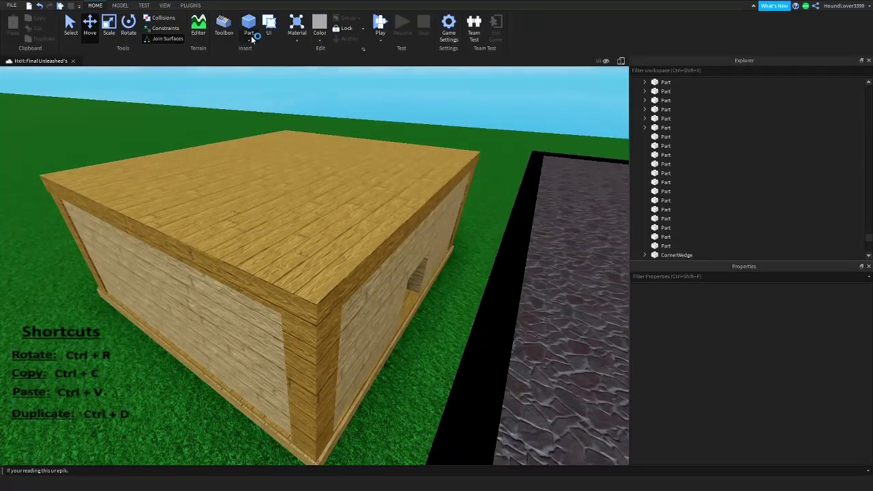
right_drag(351, 117, 351, 117)
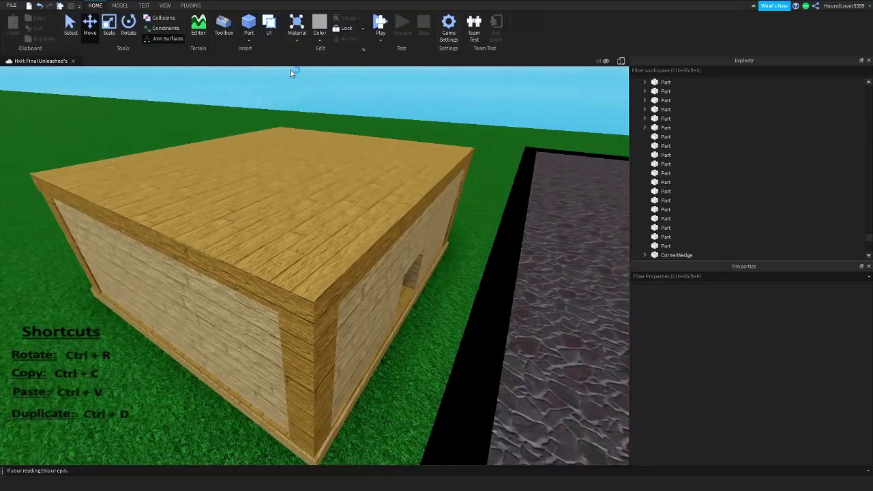
click(247, 41)
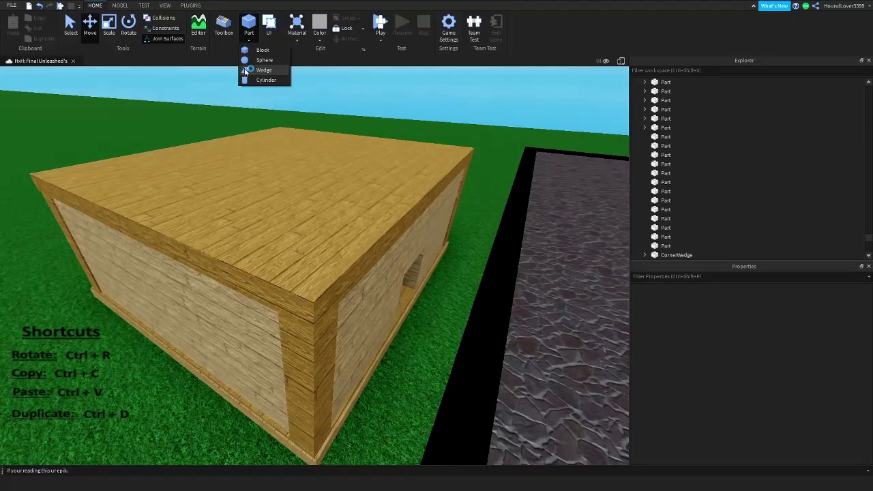
right_drag(410, 142, 410, 142)
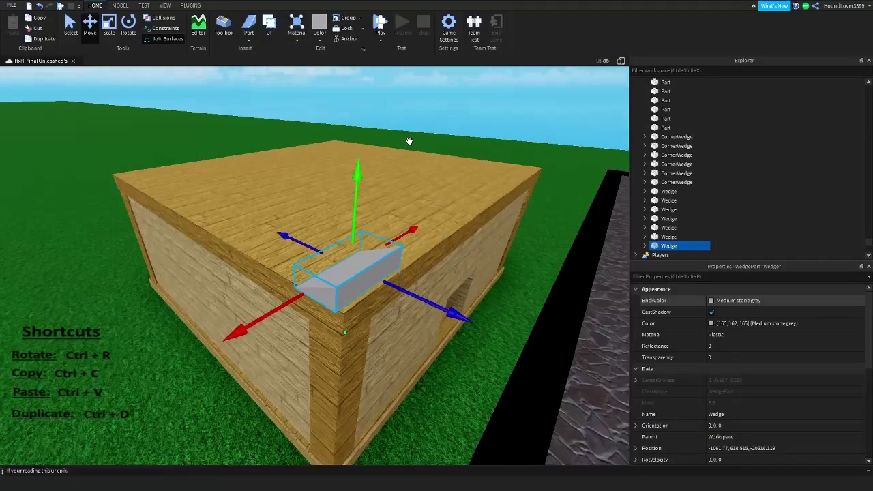
right_drag(433, 197, 427, 182)
click(428, 182)
click(307, 208)
right_drag(307, 208, 306, 208)
Try to turn the wedge freely about its vertical axis with the Rotate tool
click(129, 30)
right_drag(341, 146, 341, 146)
drag(233, 274, 349, 310)
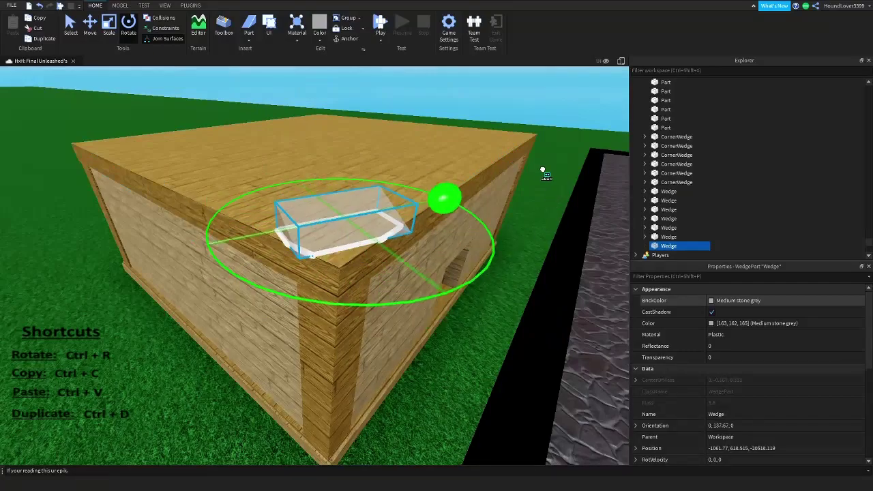
drag(201, 153, 452, 224)
right_drag(452, 224, 439, 240)
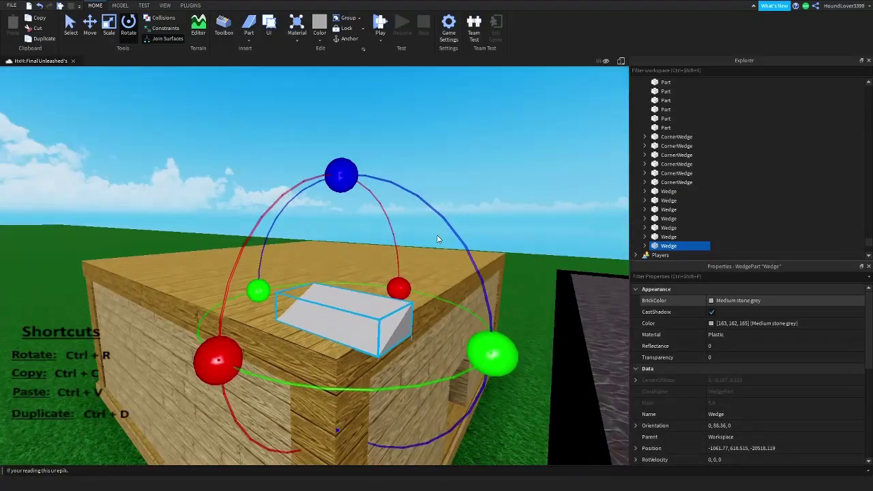
Rotate the wedge in quarter turns to an orientation of 0, 90, 0
key(ctrl+r)
right_drag(472, 161, 469, 167)
click(472, 162)
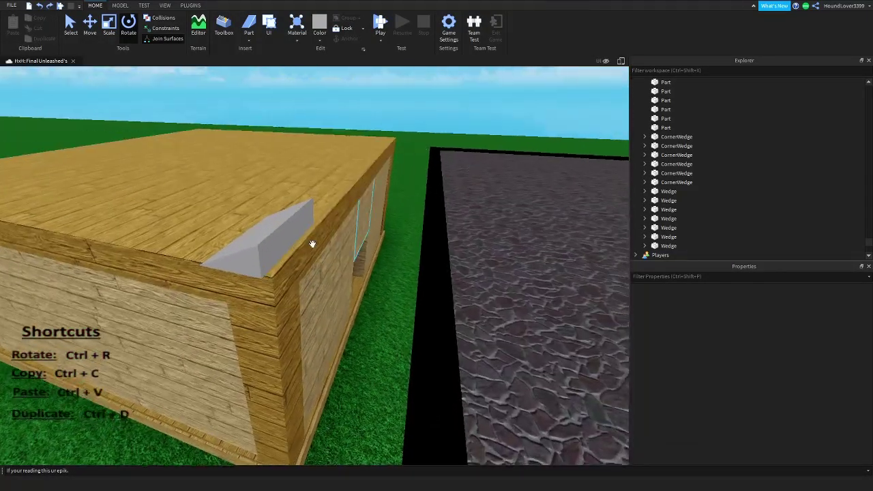
click(274, 237)
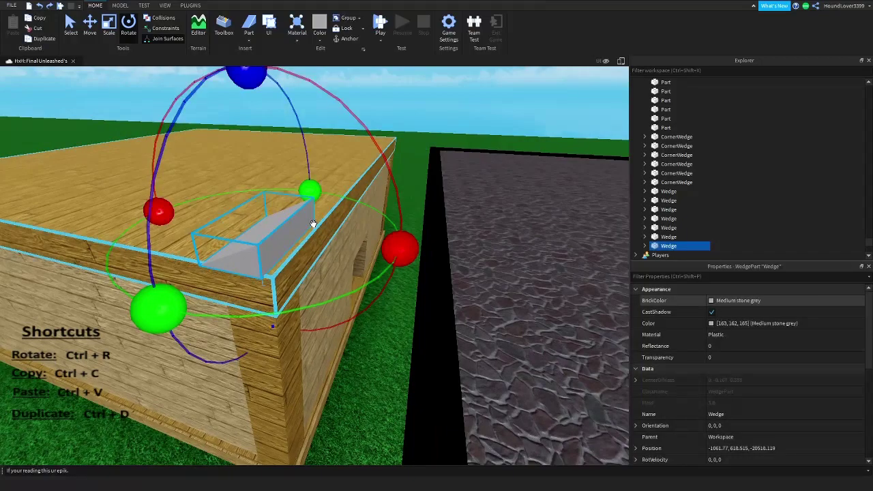
key(ctrl+r)
right_drag(313, 224, 313, 224)
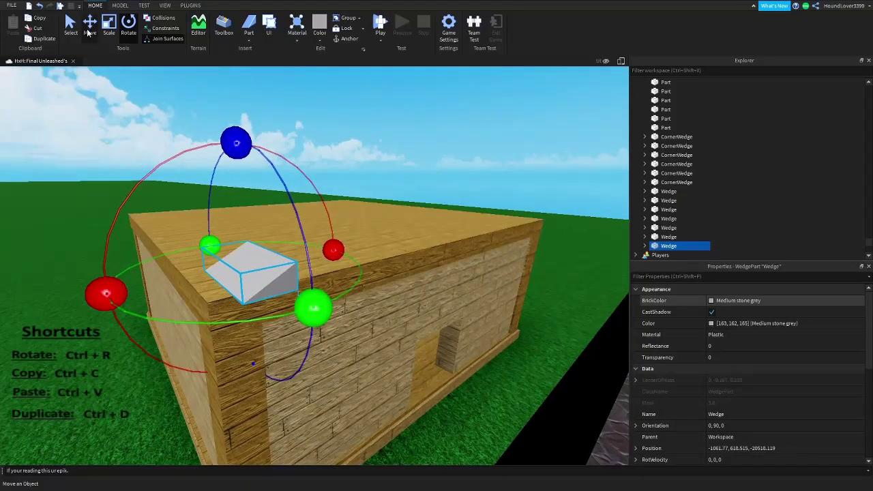
Move the wedge toward the road until its end lines up with the roof slab's front edge
right_drag(289, 177, 301, 216)
key(ctrl+r)
right_drag(303, 220, 308, 237)
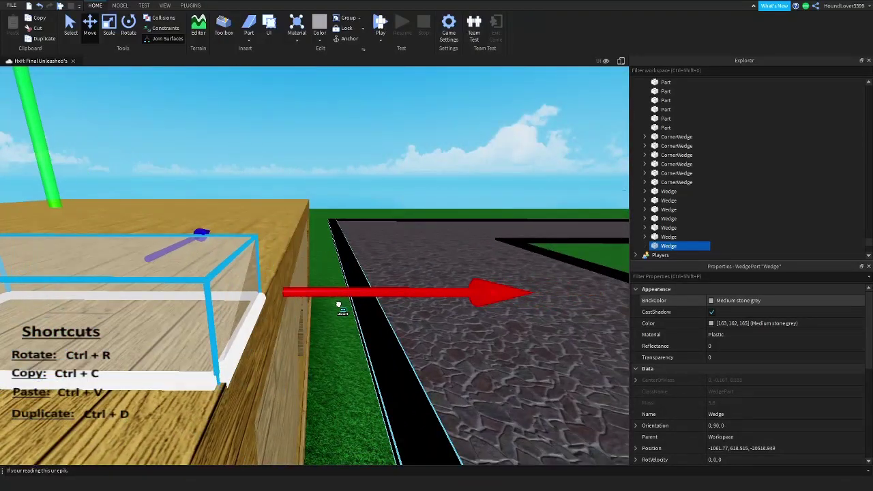
drag(331, 307, 330, 307)
right_drag(330, 307, 330, 307)
scroll(331, 306, down, 3)
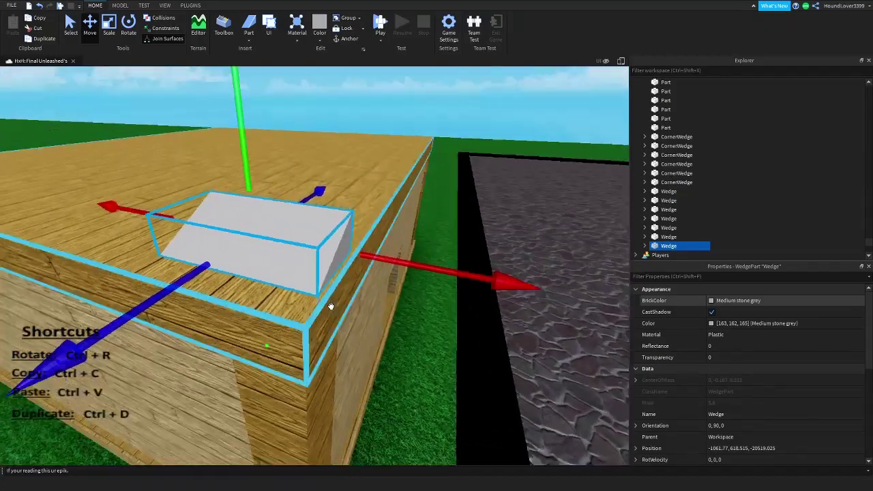
Scale the wedge out to the roof slab's side edge and lengthen it along the slab's full front-to-back depth
scroll(373, 216, up, 3)
right_drag(394, 208, 395, 209)
click(109, 24)
right_drag(244, 162, 120, 241)
scroll(346, 234, down, 5)
scroll(343, 231, up, 3)
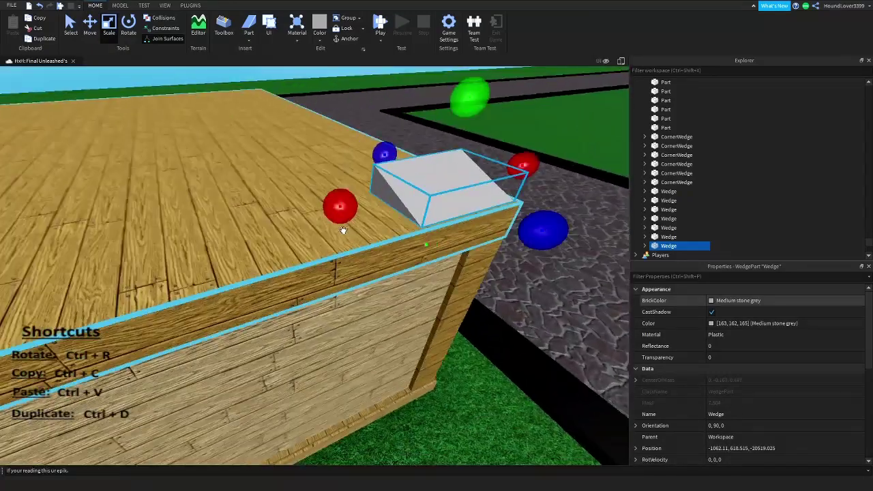
drag(347, 201, 241, 244)
right_drag(242, 243, 383, 255)
Widen the wedge inward until it covers half of the roof slab
scroll(369, 261, down, 2)
drag(383, 255, 340, 268)
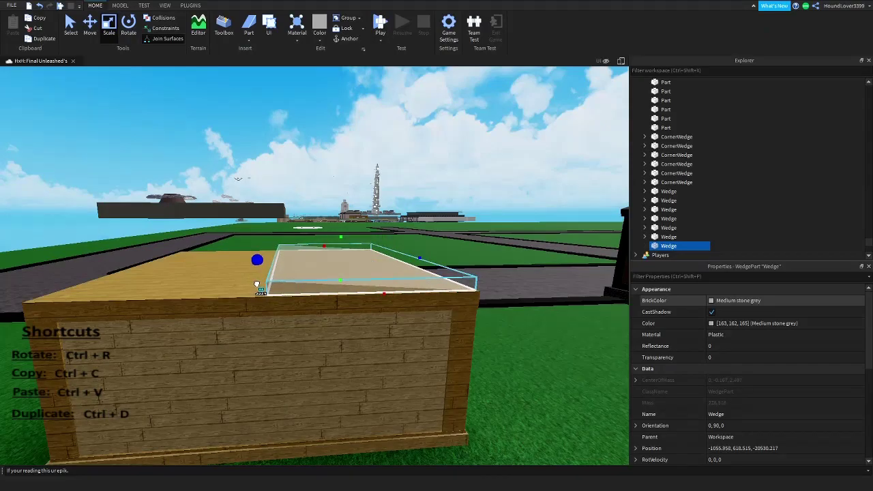
drag(257, 287, 257, 284)
scroll(257, 281, down, 3)
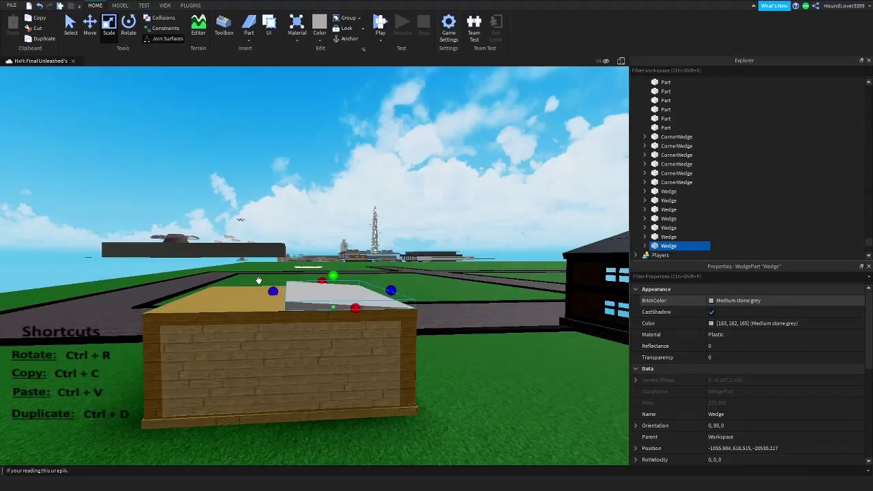
scroll(321, 281, up, 4)
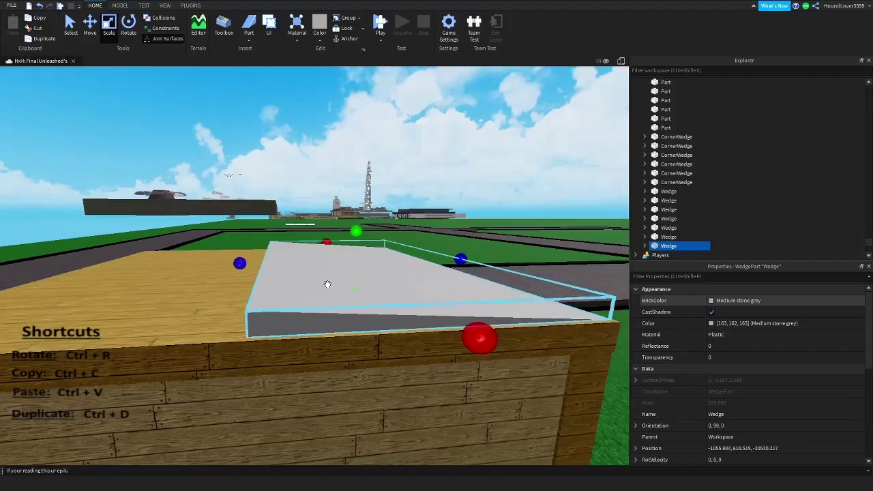
Increase the wedge's height to form a steeper roof slope, and deselect it
right_drag(328, 284, 328, 290)
scroll(328, 290, down, 2)
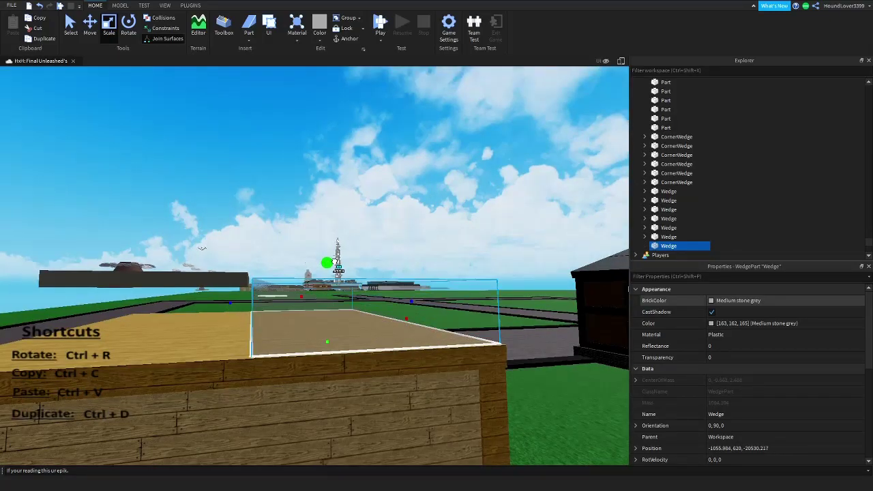
right_drag(334, 266, 331, 270)
scroll(330, 270, down, 3)
click(327, 267)
scroll(312, 301, up, 3)
click(314, 298)
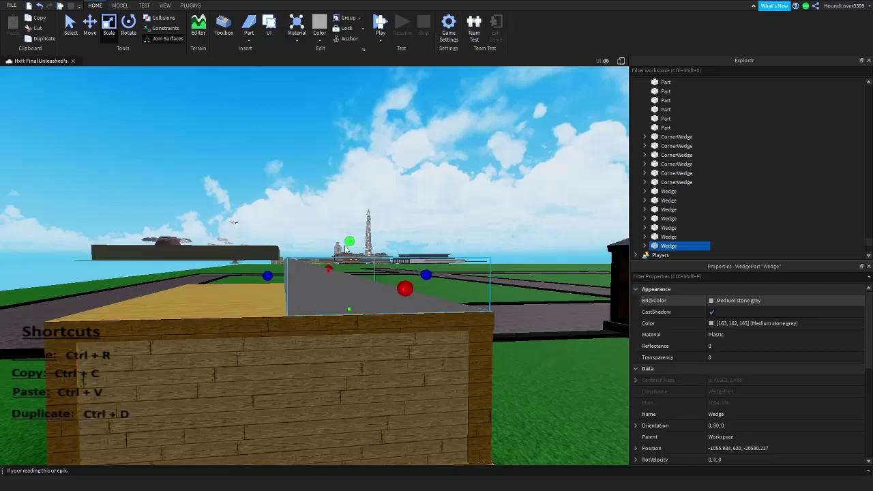
drag(350, 240, 351, 237)
click(323, 212)
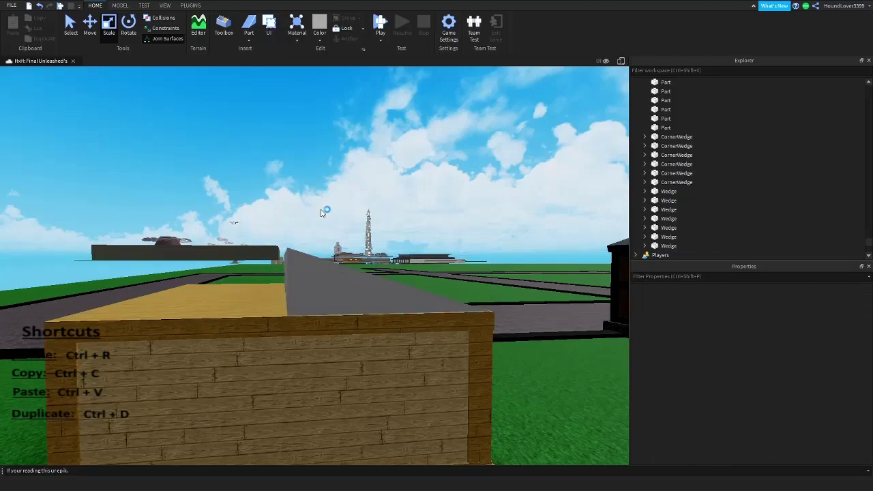
right_drag(345, 218, 344, 223)
Duplicate the roof wedge and move the copy onto the uncovered half of the slab
click(339, 254)
key(d)
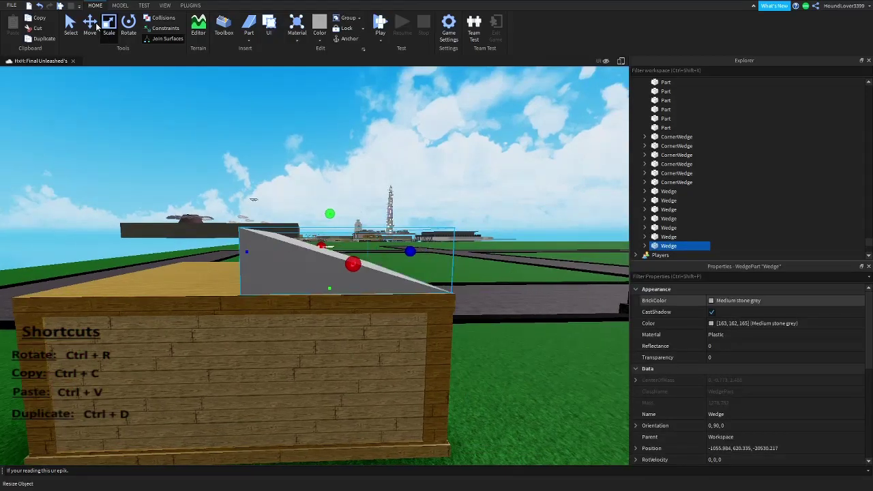
click(93, 26)
right_drag(328, 179, 329, 177)
key(a)
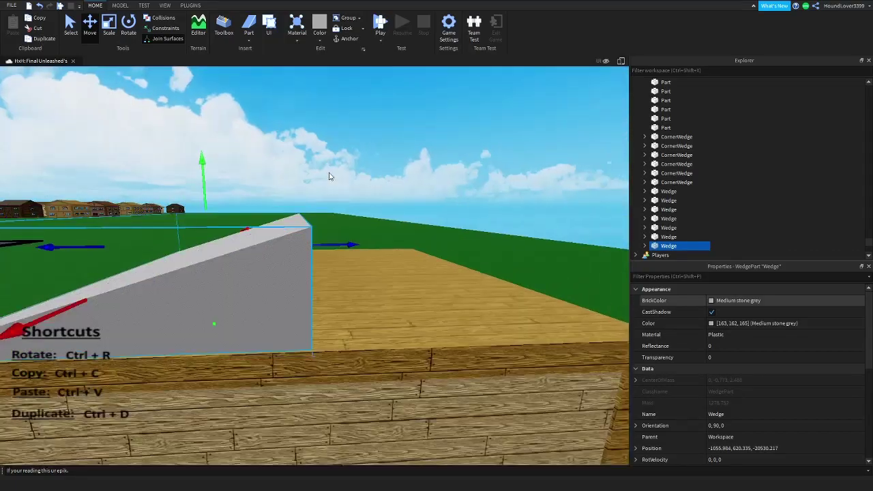
key(s)
key(d)
key(ctrl+d)
drag(289, 248, 441, 246)
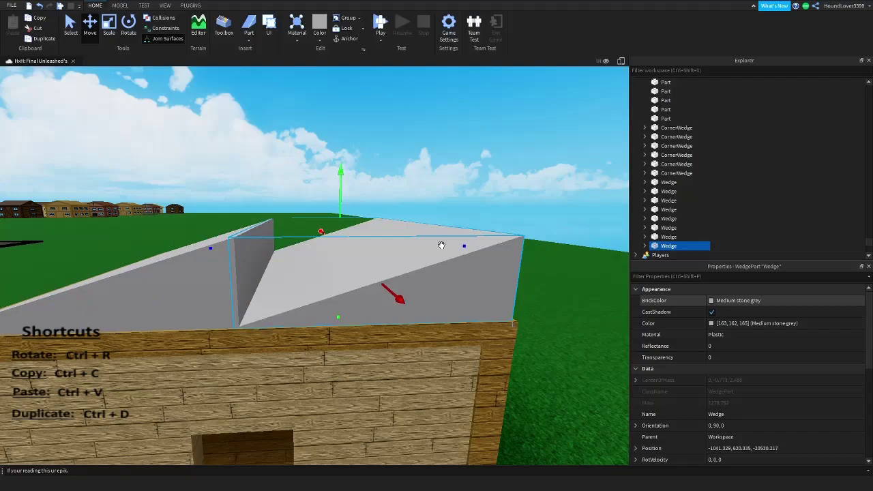
Rotate the copied wedge by 180 degrees so the two slopes form a gable
key(ctrl+r)
key(ctrl+r)
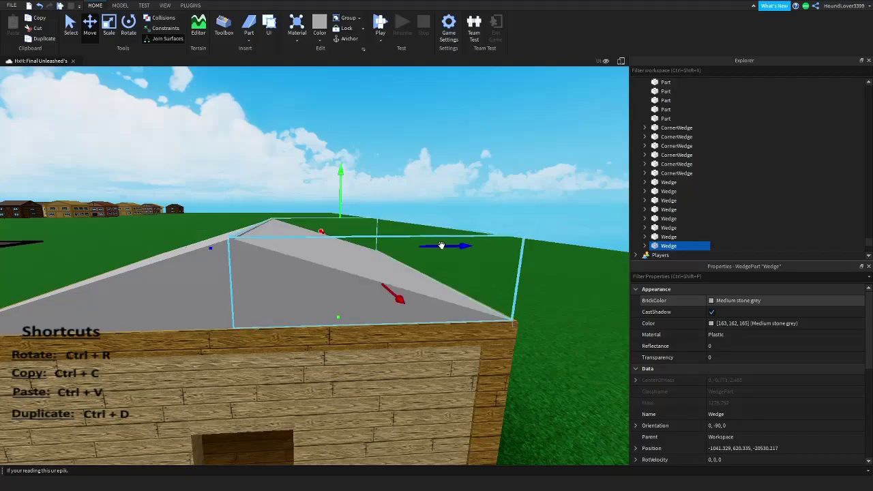
key(d)
key(d)
right_drag(436, 245, 435, 245)
key(a)
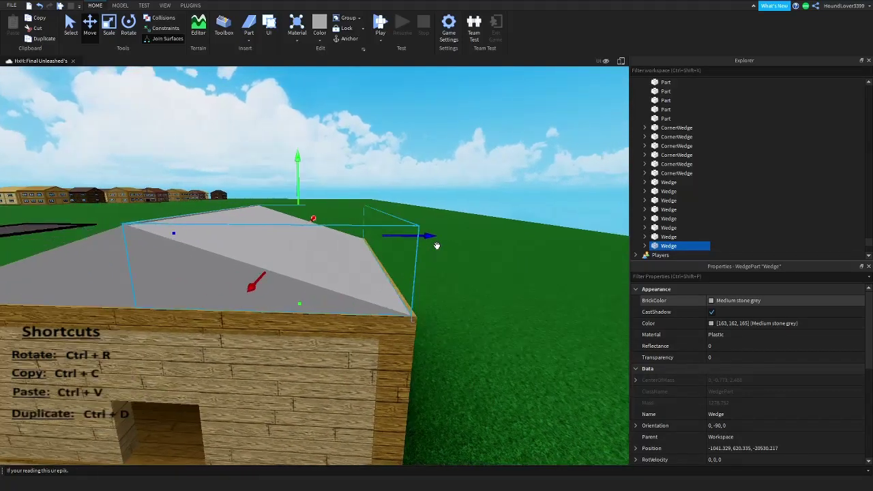
Examine the copied wedge's outer edge and the ridge where the two roof wedges meet
key(d)
key(d)
key(w)
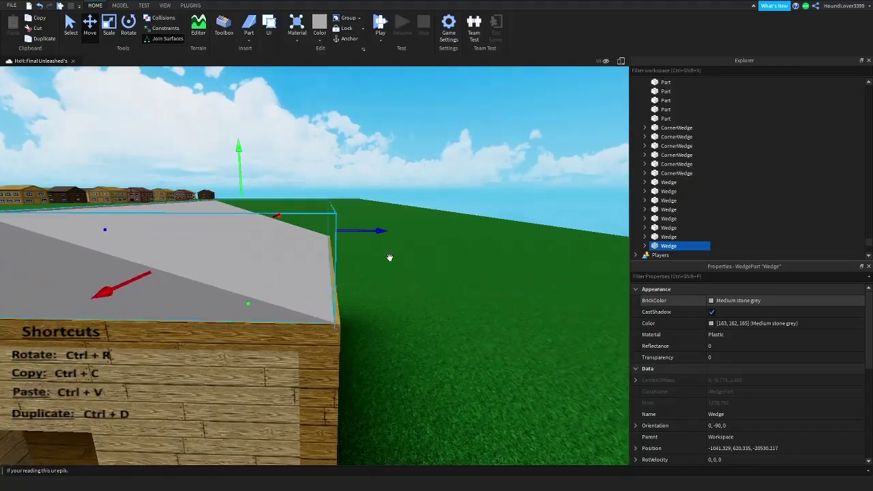
key(a)
right_drag(390, 257, 329, 249)
key(d)
key(s)
key(w)
key(d)
key(a)
key(s)
click(322, 233)
key(w)
key(w)
key(s)
key(d)
key(a)
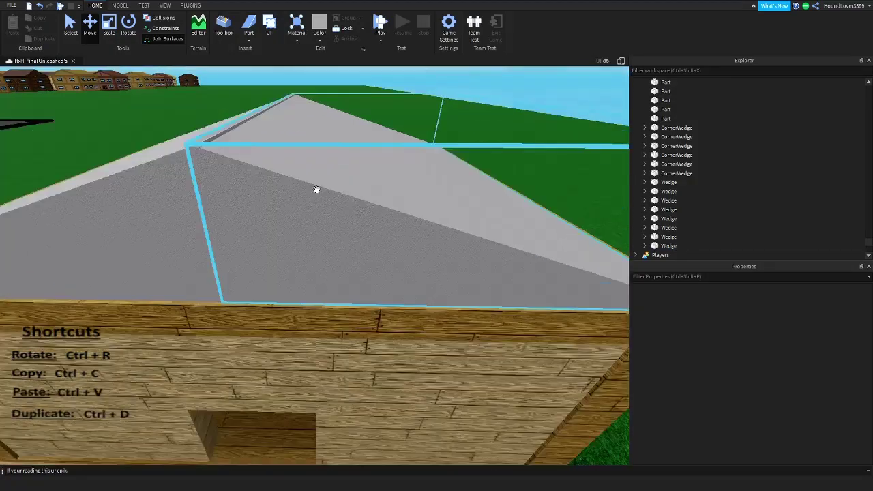
Adjust the first roof wedge's inner face with the Scale tool to meet the other wedge at the ridge
right_drag(318, 189, 329, 180)
key(a)
right_drag(424, 90, 437, 110)
key(d)
key(w)
click(267, 279)
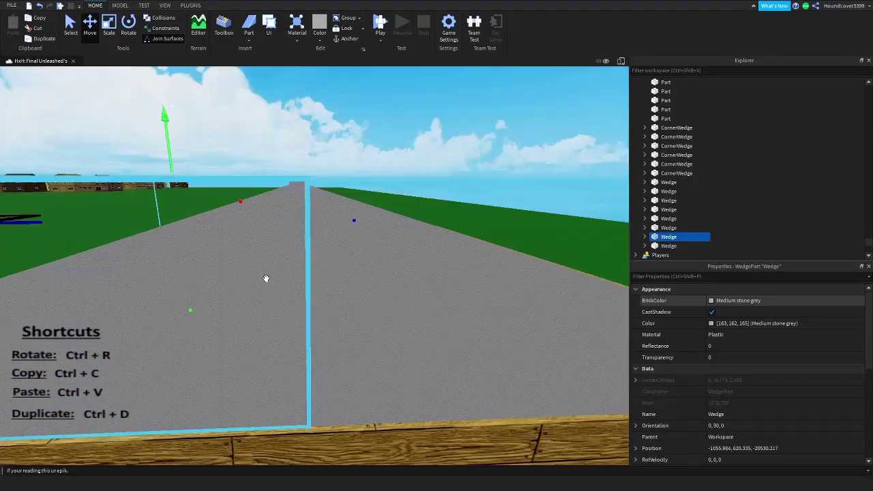
key(e)
right_drag(397, 197, 394, 196)
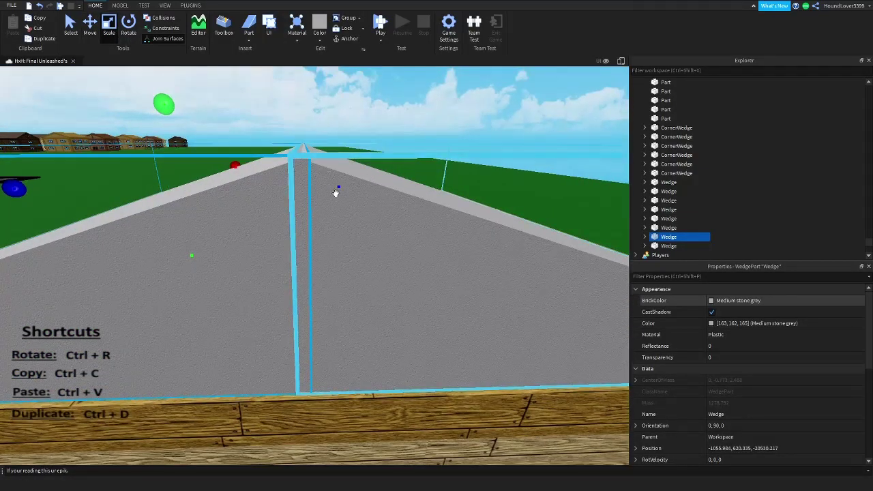
drag(339, 188, 335, 198)
right_drag(335, 198, 333, 197)
click(345, 177)
Adjust the copied wedge's inner face to close the ridge, and deselect it to view the gable
click(339, 230)
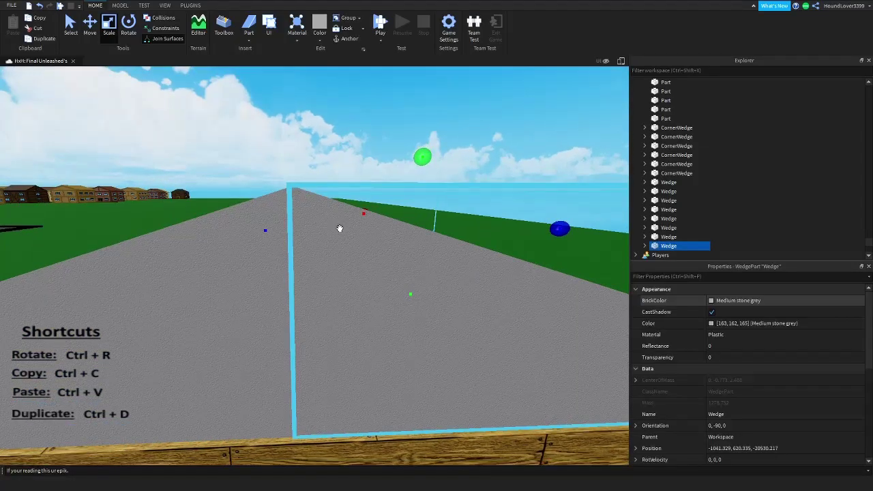
right_drag(339, 229, 339, 229)
drag(268, 183, 267, 184)
key(q)
right_drag(266, 184, 270, 180)
click(264, 133)
key(s)
right_drag(312, 147, 310, 145)
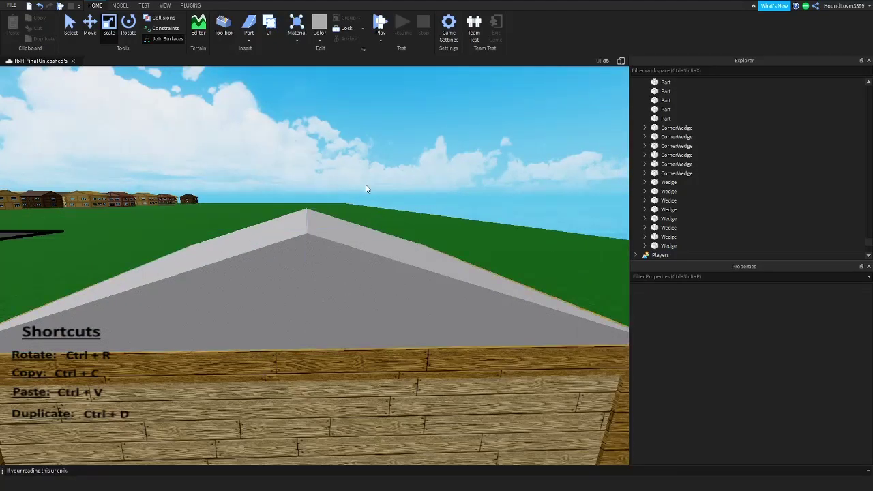
Set the material of both roof wedges to WoodPlanks
scroll(427, 207, down, 6)
scroll(320, 215, up, 3)
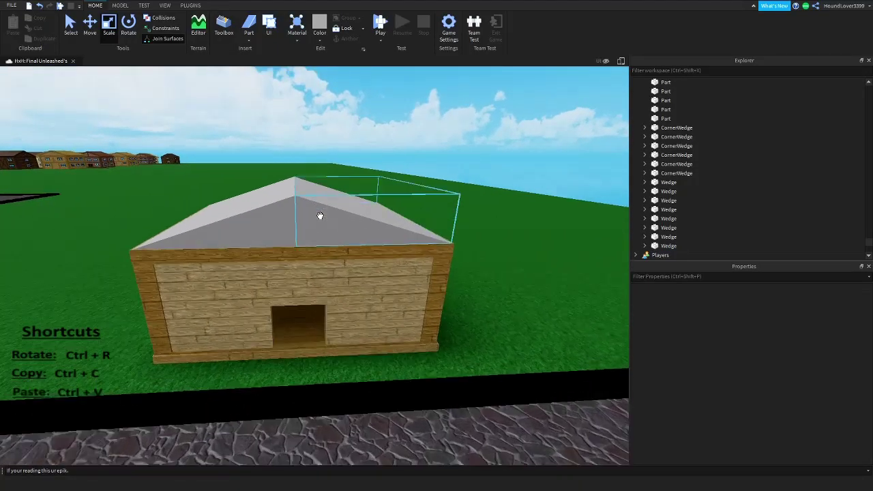
right_drag(320, 216, 326, 218)
scroll(326, 218, up, 3)
scroll(354, 337, down, 4)
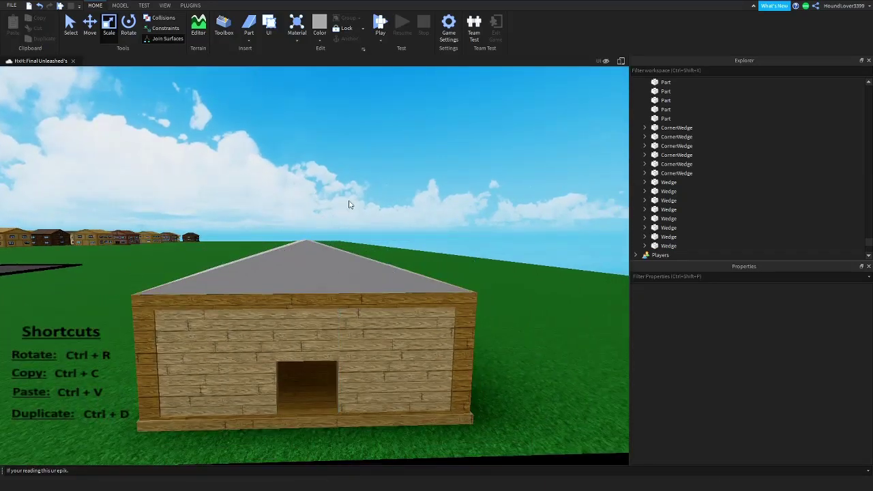
right_drag(369, 283, 310, 296)
scroll(310, 296, up, 3)
click(305, 243)
scroll(296, 239, up, 2)
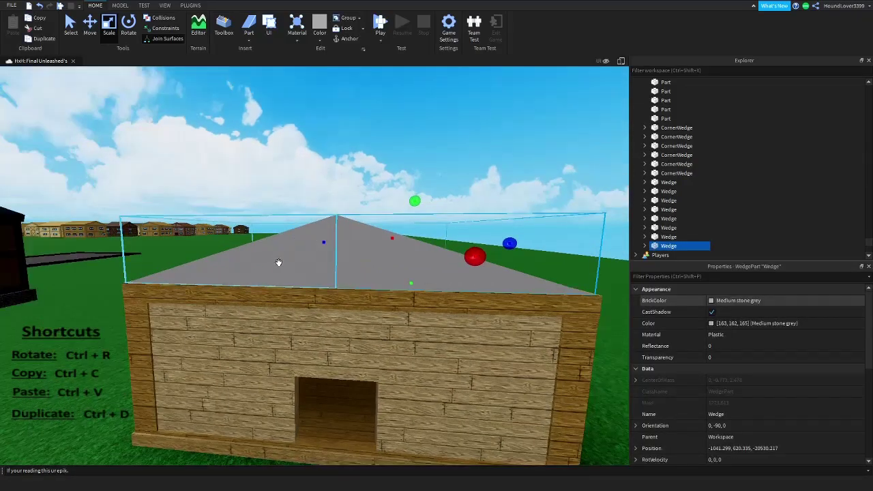
ctrl+click(285, 265)
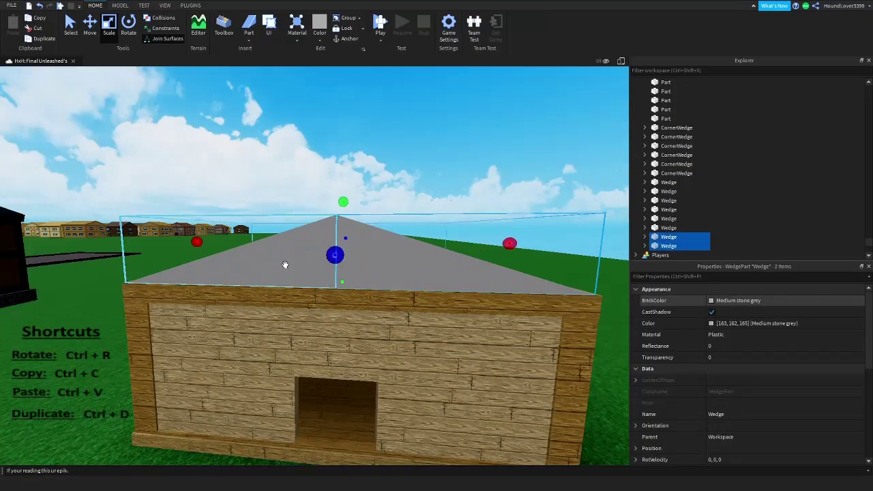
right_drag(287, 263, 329, 251)
click(762, 334)
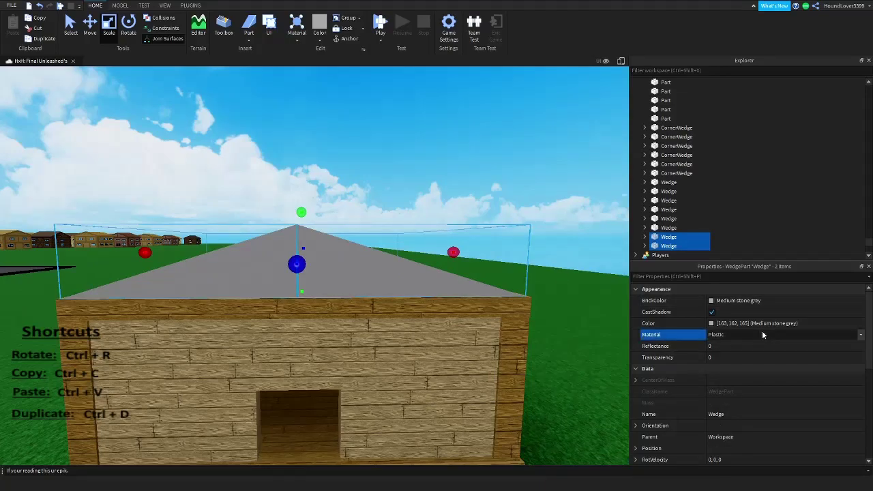
drag(860, 373, 861, 389)
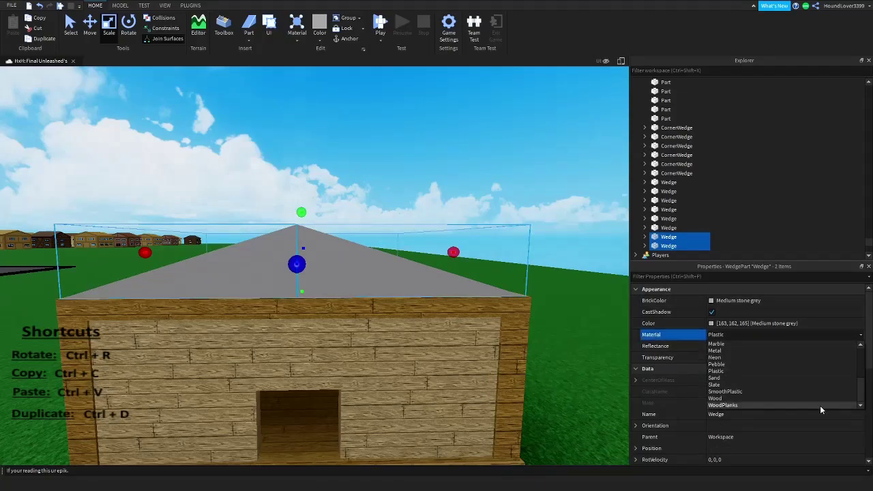
click(807, 405)
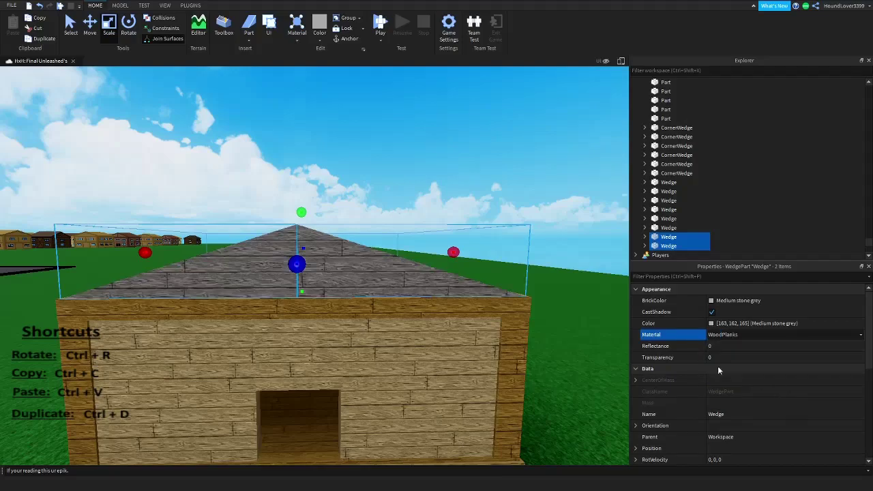
mouse_move(512, 319)
right_down()
mouse_move(501, 321)
mouse_move(513, 319)
right_up()
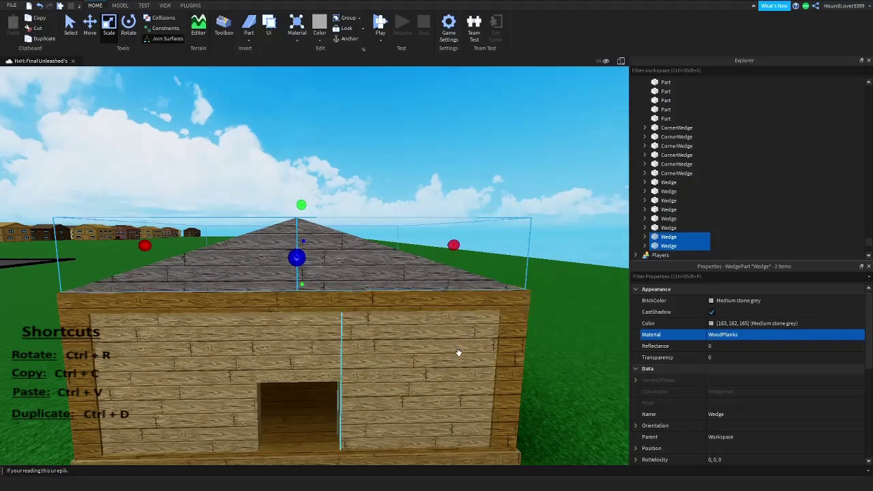
Check the front wall's colour, set both roof wedges to Cashmere, and deselect them
click(426, 348)
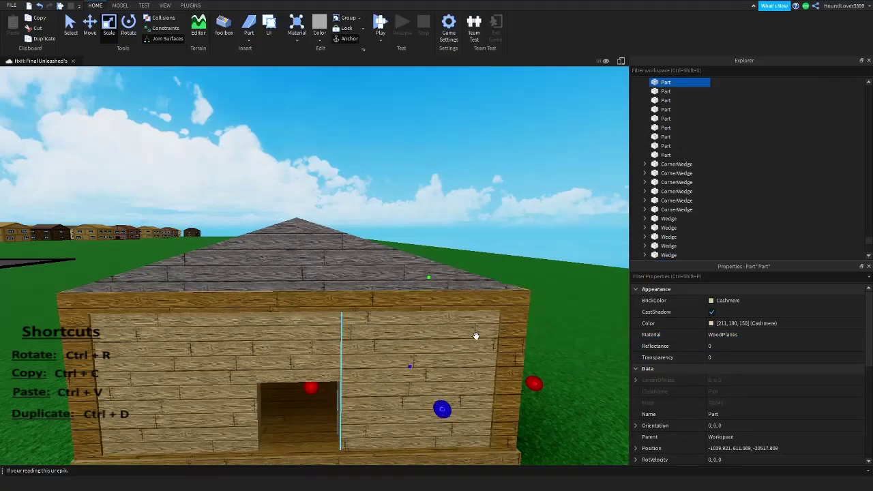
click(367, 261)
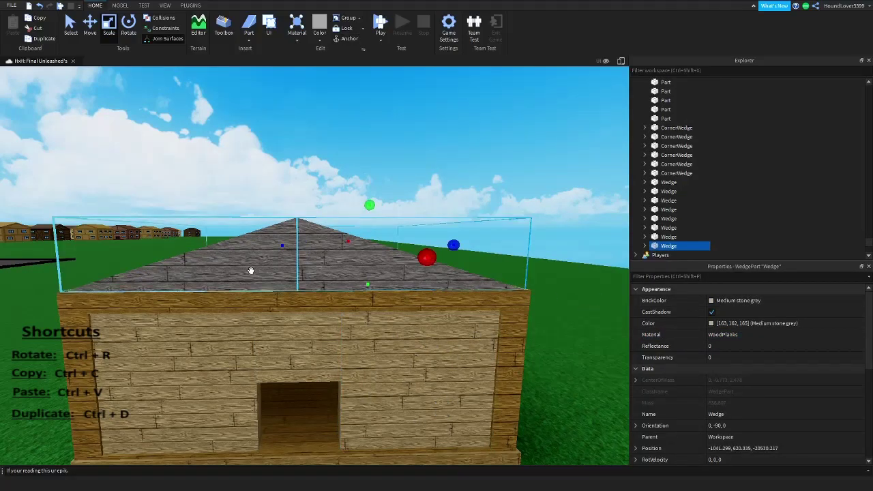
ctrl+click(249, 269)
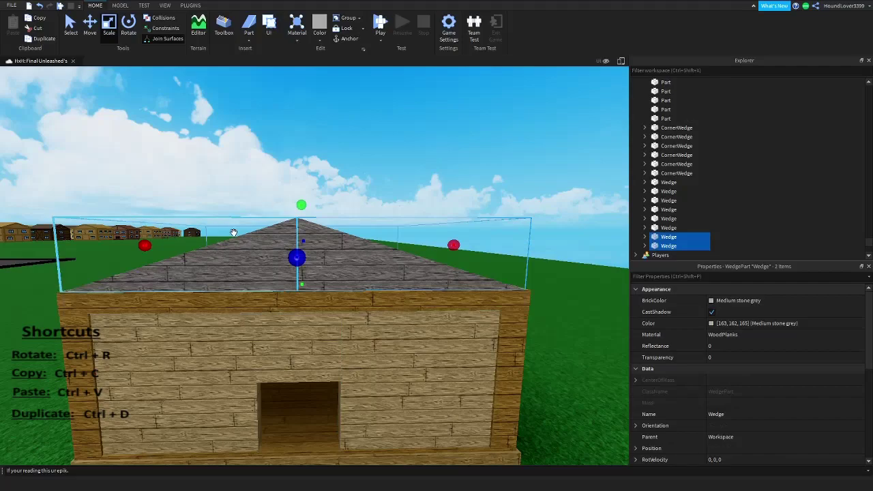
click(745, 301)
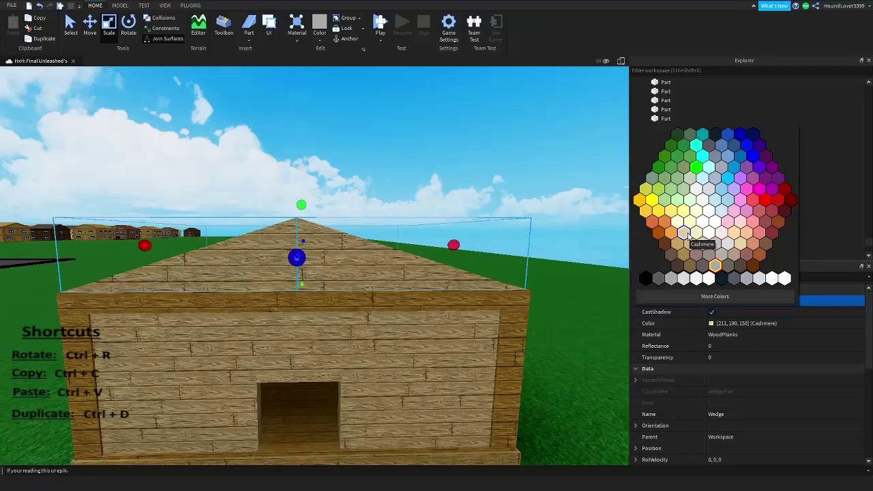
click(687, 234)
click(432, 169)
Examine the house interior through the doorway and the coloured gable from the front
right_drag(427, 166, 426, 166)
scroll(427, 166, up, 2)
scroll(371, 216, down, 1)
scroll(370, 216, up, 1)
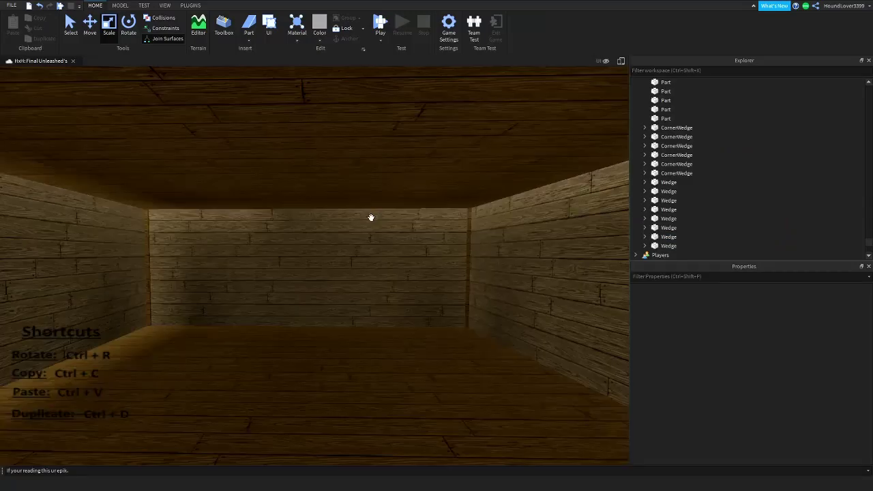
right_drag(307, 336, 307, 336)
scroll(353, 270, down, 4)
right_drag(353, 270, 349, 263)
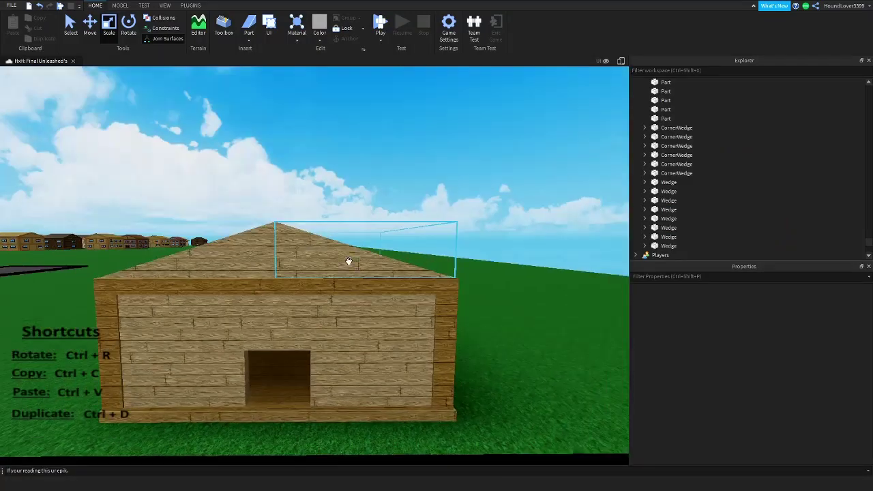
scroll(349, 261, up, 2)
key(s)
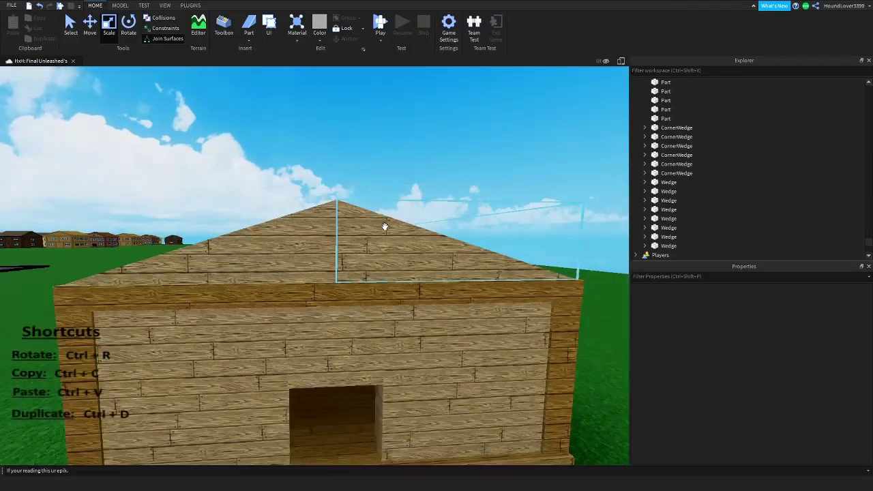
Turn off CastShadow for both roof wedges, and view the interior and the gable
ctrl+click(326, 237)
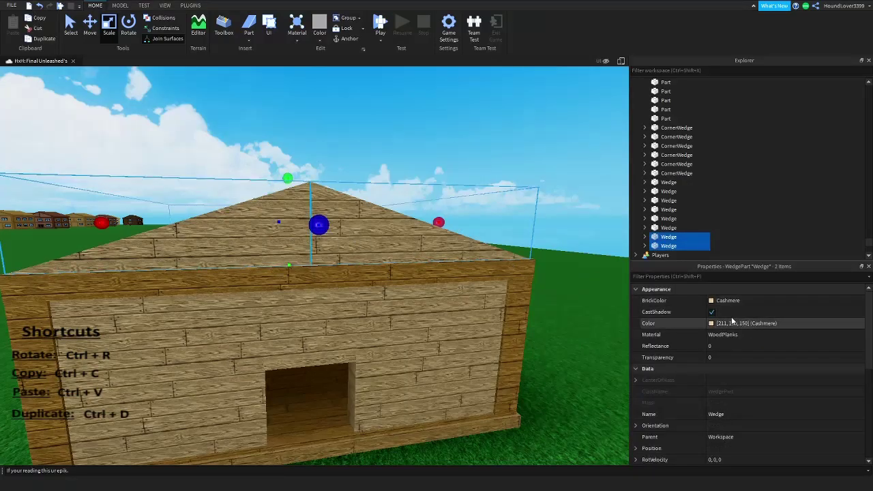
click(712, 312)
click(570, 229)
right_drag(498, 232, 499, 232)
scroll(499, 230, up, 4)
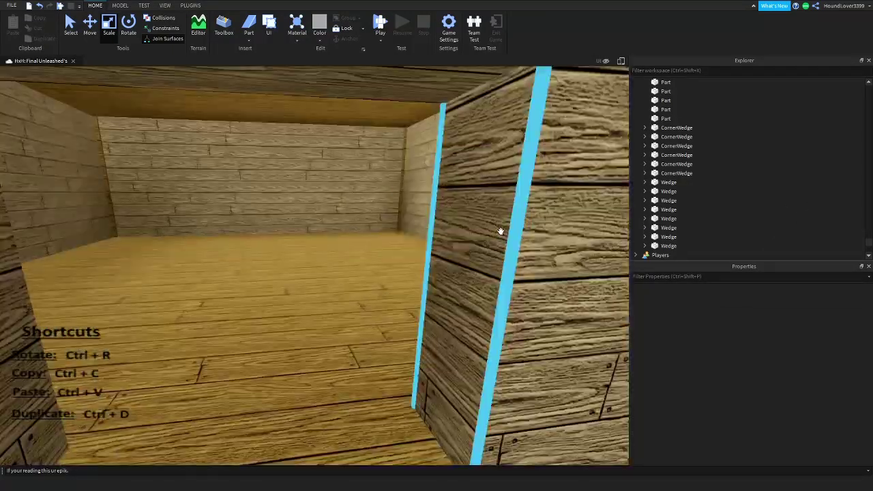
scroll(334, 247, down, 3)
scroll(334, 247, down, 3)
scroll(335, 242, up, 4)
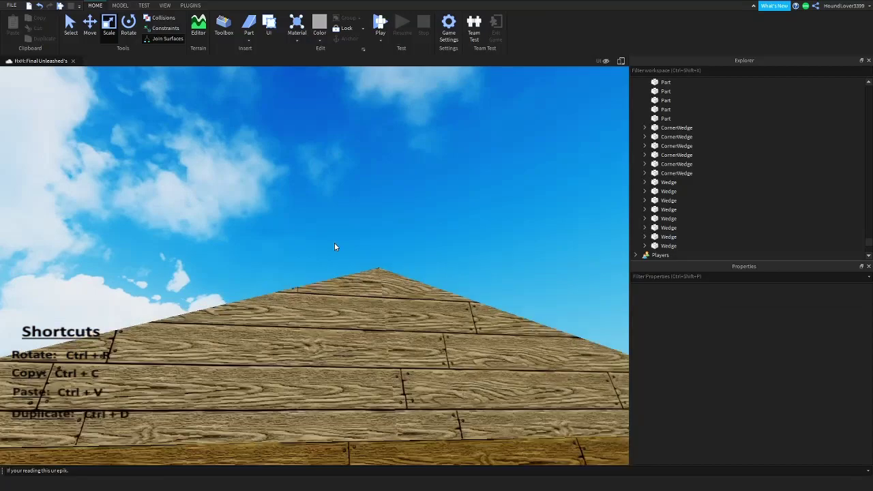
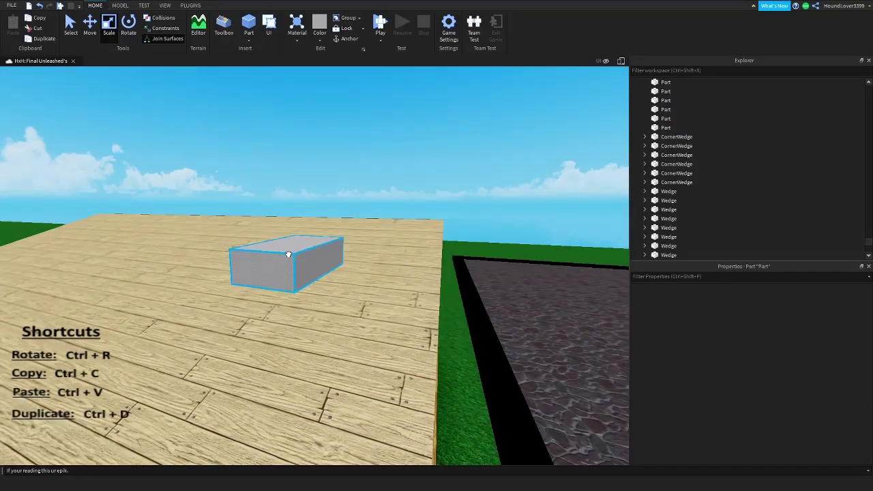
Reposition the new grey block flat on the roof slope near the front gable
click(288, 255)
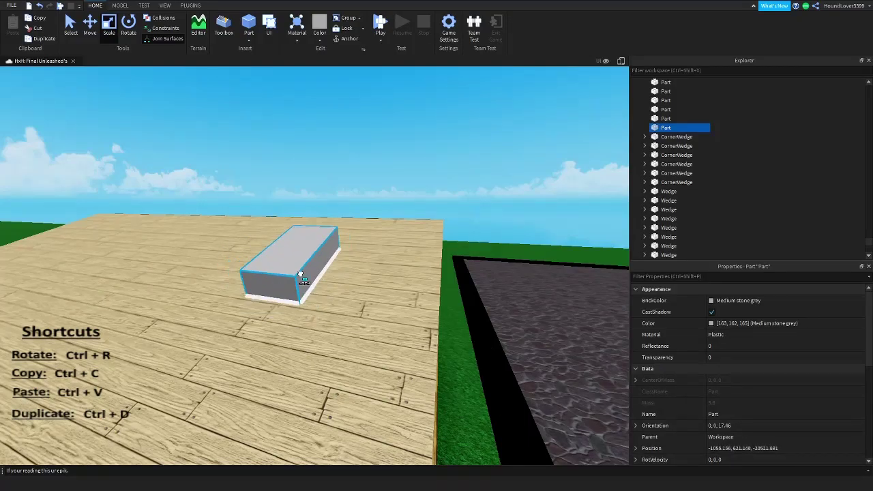
drag(303, 287, 277, 275)
right_drag(277, 275, 353, 244)
key(d)
key(s)
right_drag(415, 228, 376, 259)
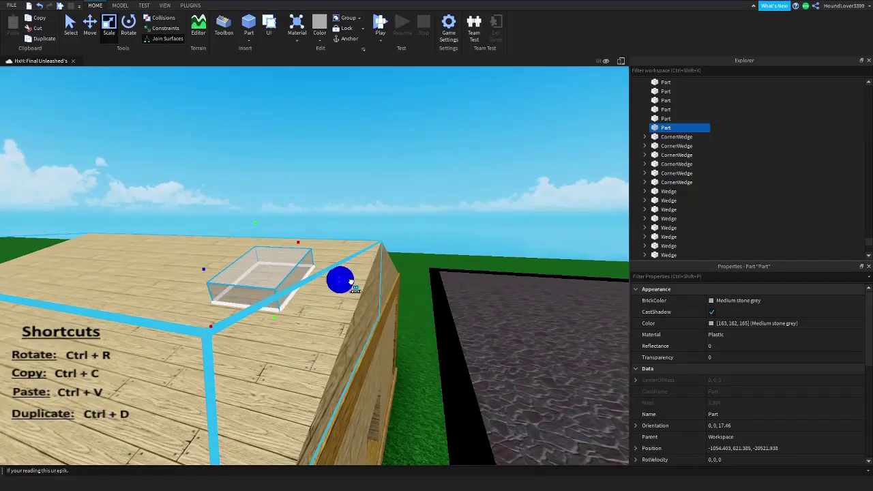
Stretch the grey block with the Scale tool to the front gable edge and down to the eave
drag(351, 282, 425, 294)
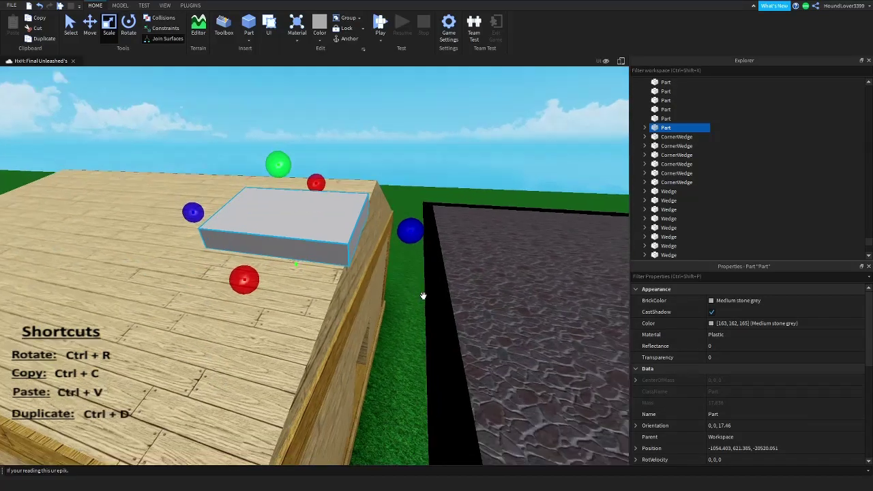
right_drag(423, 296, 422, 297)
right_drag(323, 270, 326, 295)
scroll(364, 295, down, 2)
drag(365, 295, 273, 339)
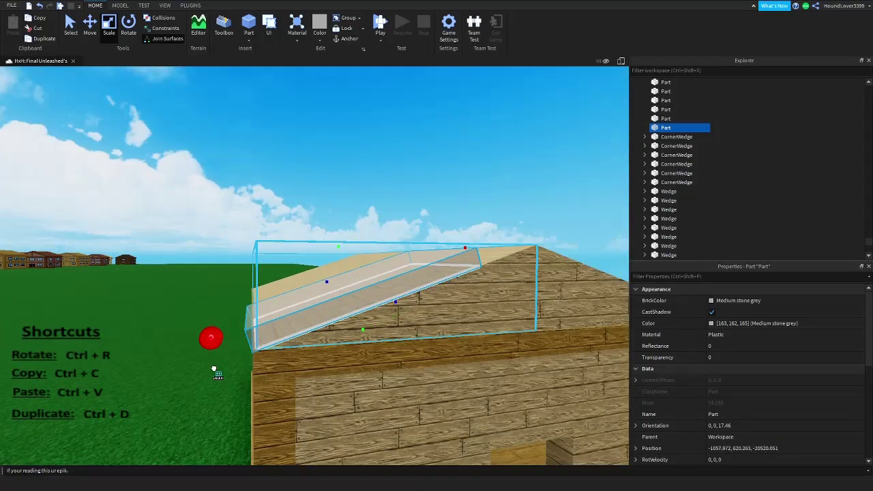
drag(172, 385, 173, 384)
Extend the grey block's upper end to the roof ridge
scroll(176, 356, down, 3)
scroll(275, 314, up, 3)
right_drag(280, 319, 276, 316)
scroll(294, 301, up, 1)
drag(373, 283, 394, 281)
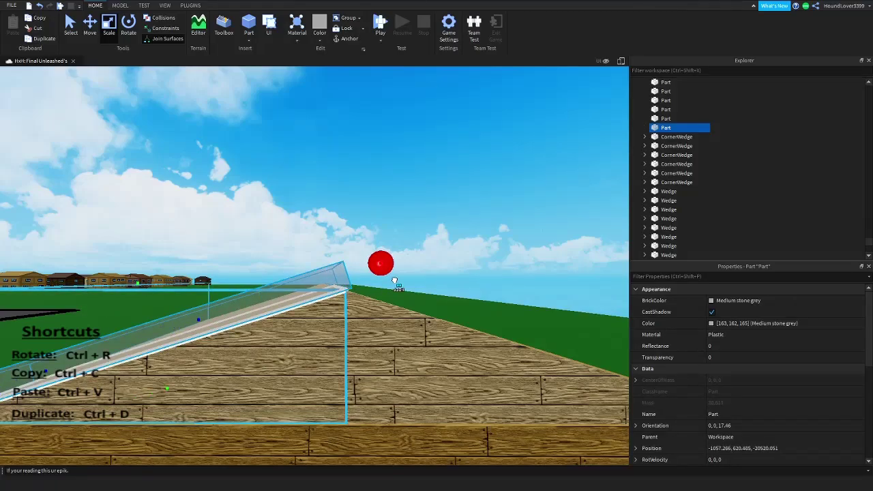
Examine how the grey block's upper end lines up with the ridge on the front gable
scroll(390, 284, down, 2)
right_drag(389, 284, 369, 279)
right_drag(335, 221, 334, 220)
scroll(334, 220, up, 2)
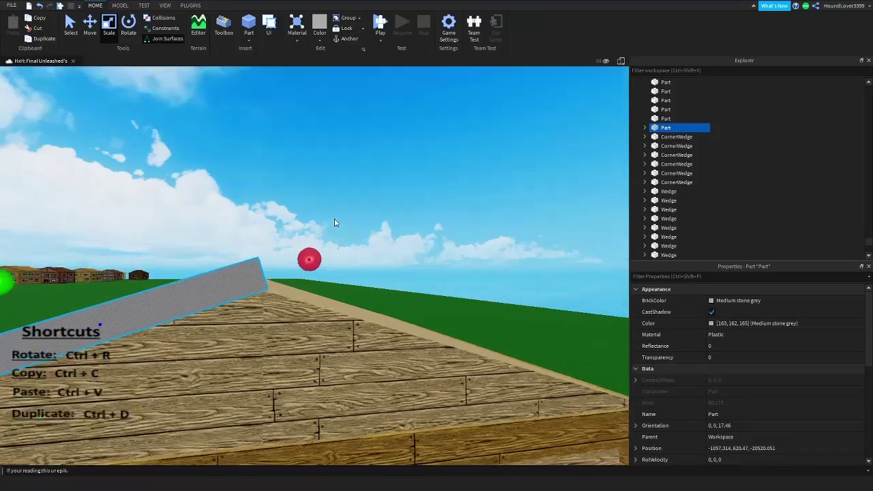
scroll(301, 268, down, 2)
scroll(307, 317, up, 1)
right_drag(298, 268, 326, 326)
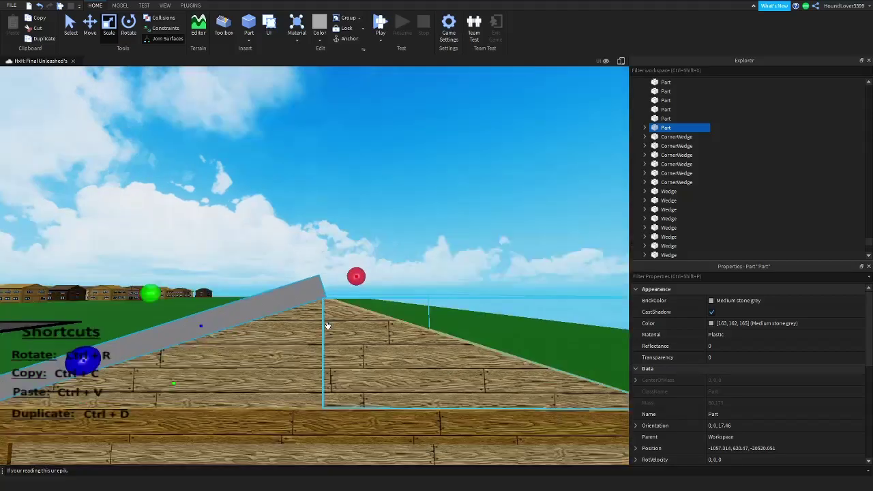
scroll(339, 306, up, 2)
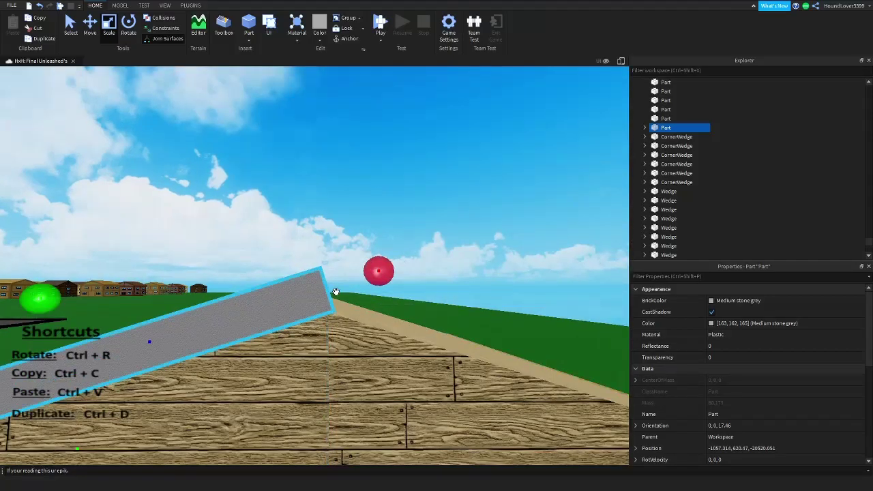
scroll(342, 266, down, 2)
Extend the grey block along the roof to the rear gable so it covers the whole slope, and deselect it
right_drag(343, 263, 302, 228)
drag(216, 162, 335, 179)
mouse_move(335, 179)
right_down()
mouse_move(325, 171)
mouse_move(335, 171)
right_up()
key(s)
key(a)
click(332, 171)
key(w)
right_drag(316, 99, 313, 97)
key(s)
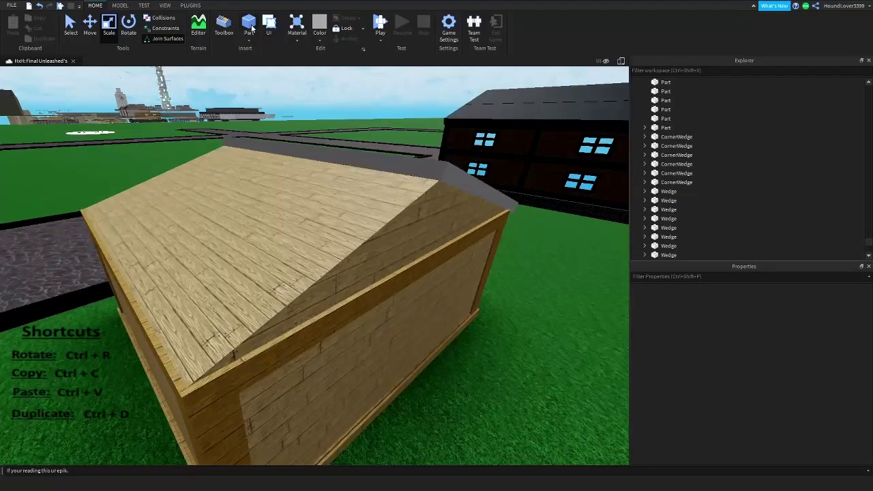
Insert a new block part and place it on the uncovered roof slope near the rear gable
click(249, 24)
drag(328, 230, 298, 228)
right_drag(297, 228, 299, 231)
key(w)
key(d)
key(d)
Stretch the new block along the uncovered slope towards the ridge
drag(319, 287, 327, 197)
key(w)
right_drag(326, 198, 346, 212)
key(s)
key(w)
drag(344, 262, 407, 235)
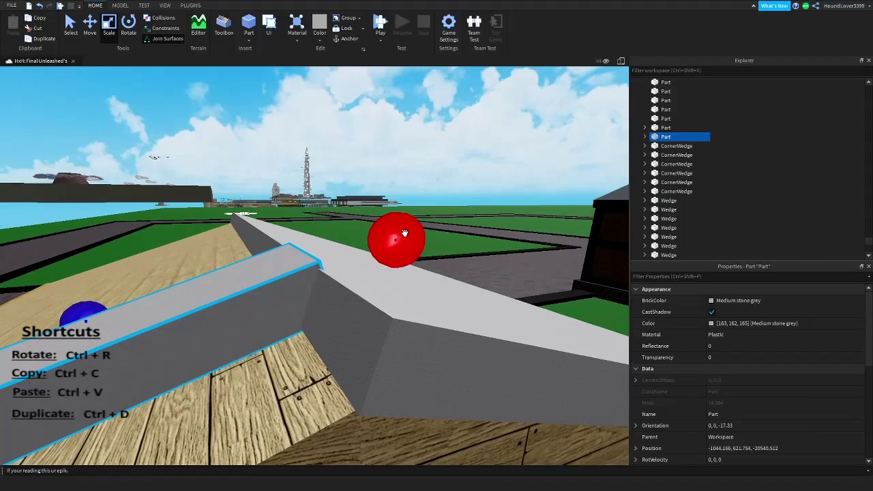
Extend the new block's upper end to meet the finished roof slab at the ridge
key(w)
right_drag(405, 234, 388, 231)
key(s)
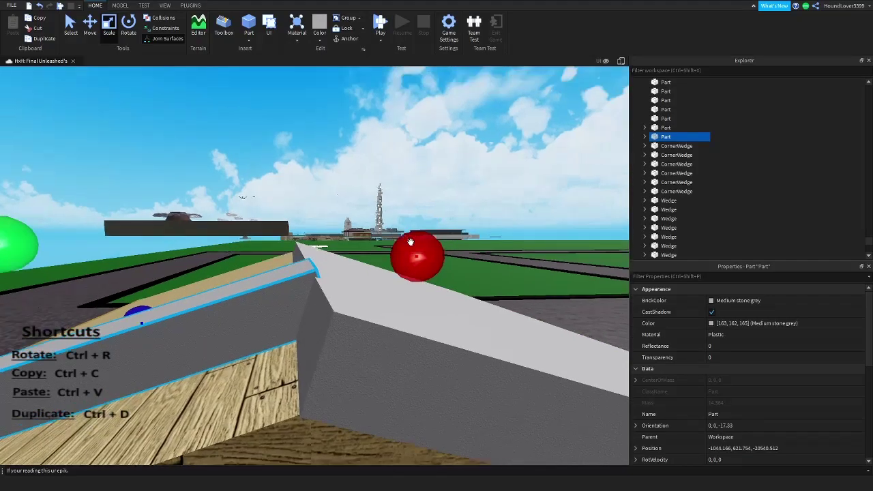
key(w)
drag(446, 245, 439, 247)
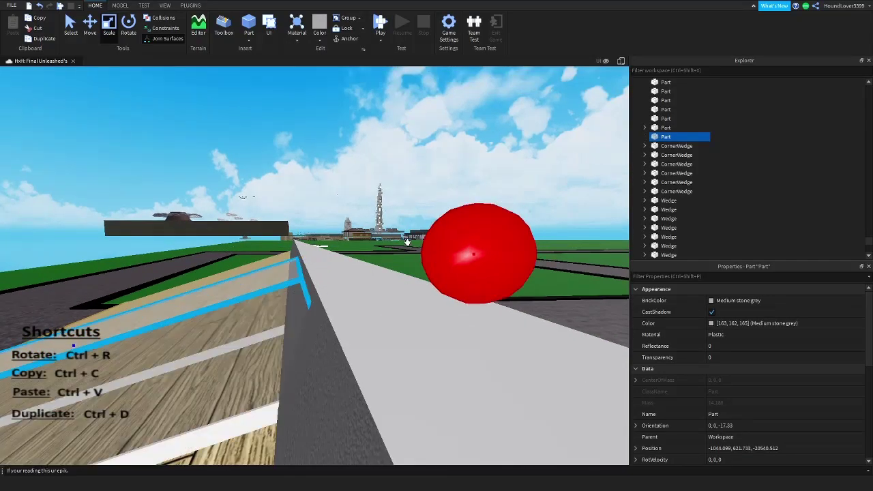
key(q)
right_drag(380, 241, 375, 237)
key(e)
key(d)
right_drag(314, 256, 313, 256)
click(338, 297)
Adjust the new block's length slightly where it joins the finished roof slab
right_drag(312, 294, 287, 258)
key(a)
key(d)
key(a)
drag(275, 253, 272, 255)
key(a)
right_drag(288, 262, 292, 270)
click(291, 260)
key(d)
click(292, 272)
Fine-tune the new block's ridge end with small scale changes, and deselect it to view the roof
drag(456, 257, 459, 261)
click(322, 279)
drag(267, 249, 268, 251)
click(322, 196)
key(s)
right_drag(322, 195, 320, 192)
key(w)
right_drag(464, 297, 464, 296)
key(s)
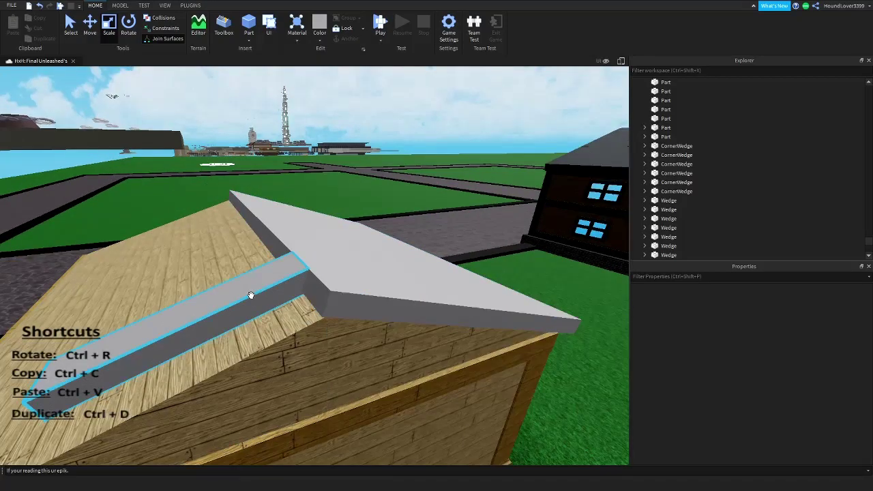
Widen the new block to the rear gable edge and check its joint with the other slab at the ridge
click(249, 294)
right_drag(286, 291, 308, 287)
key(a)
drag(304, 337, 354, 347)
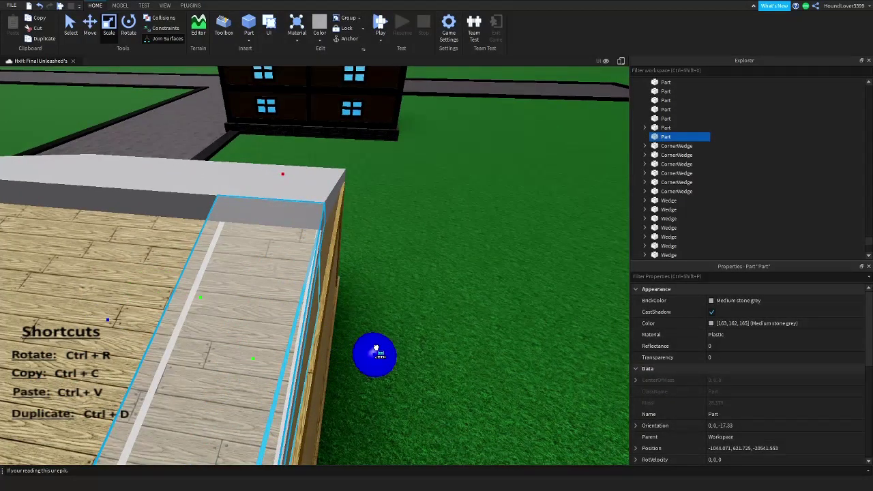
drag(375, 348, 375, 349)
key(d)
right_drag(371, 318, 371, 318)
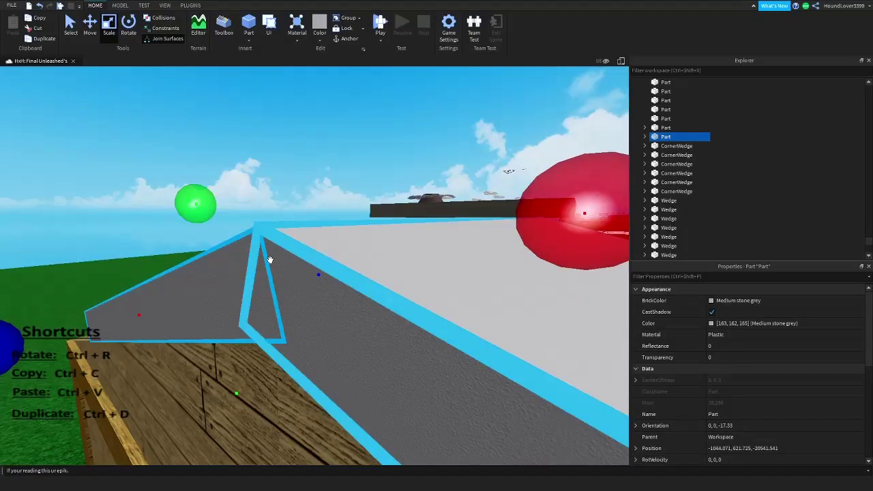
key(s)
right_drag(253, 315, 253, 316)
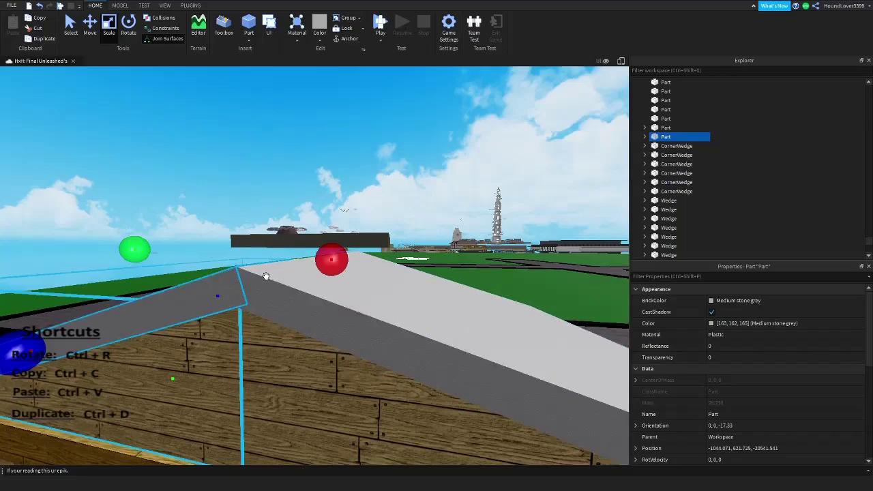
Extend the new roof block's lower end past the eave to form an overhang beyond the wall
key(a)
key(s)
right_drag(296, 269, 250, 273)
key(w)
key(s)
key(d)
key(a)
drag(216, 282, 185, 300)
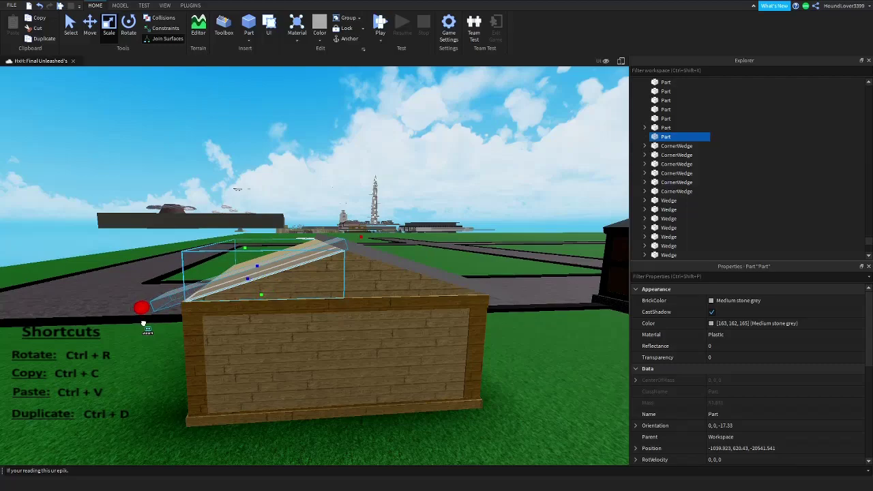
drag(144, 324, 146, 321)
Stretch the new roof block along the house's full depth so it covers its slope to the opposite gable edge
key(a)
right_drag(157, 318, 158, 317)
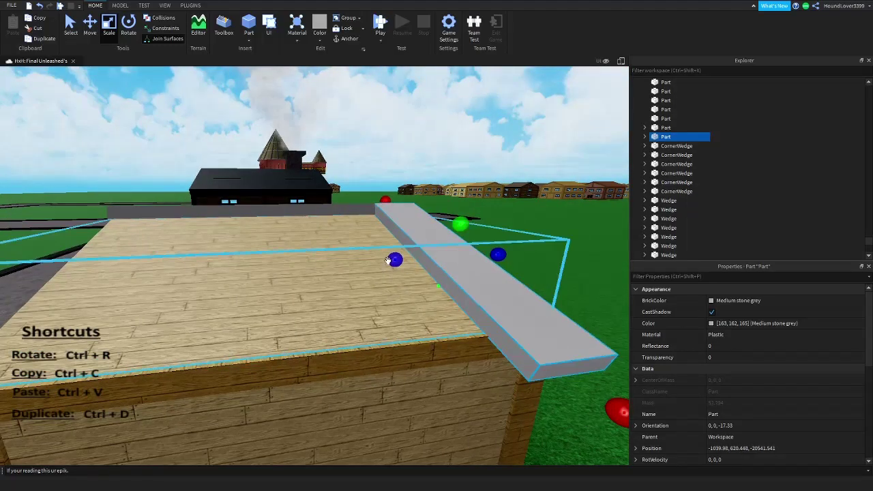
drag(387, 260, 370, 257)
right_drag(370, 257, 378, 286)
drag(378, 287, 340, 299)
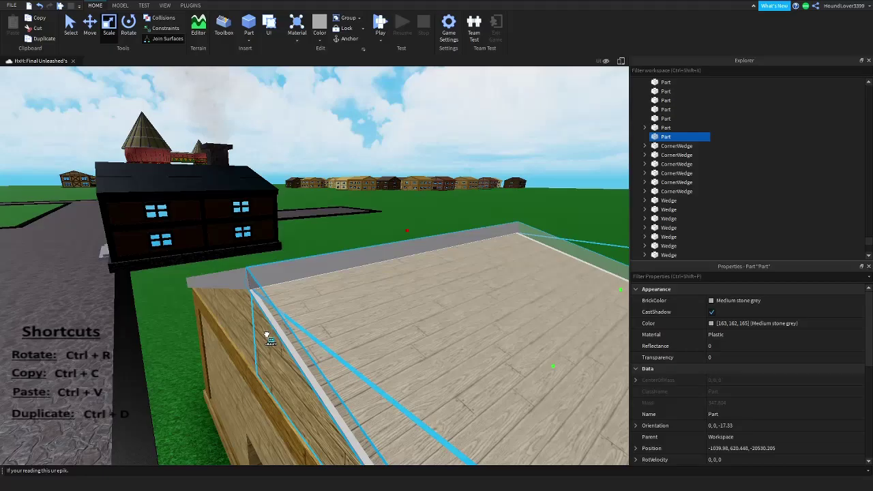
drag(267, 335, 267, 331)
Select both roof slabs and turn off CastShadow for them
key(s)
right_drag(283, 324, 347, 312)
key(w)
key(s)
key(w)
key(s)
ctrl+click(292, 275)
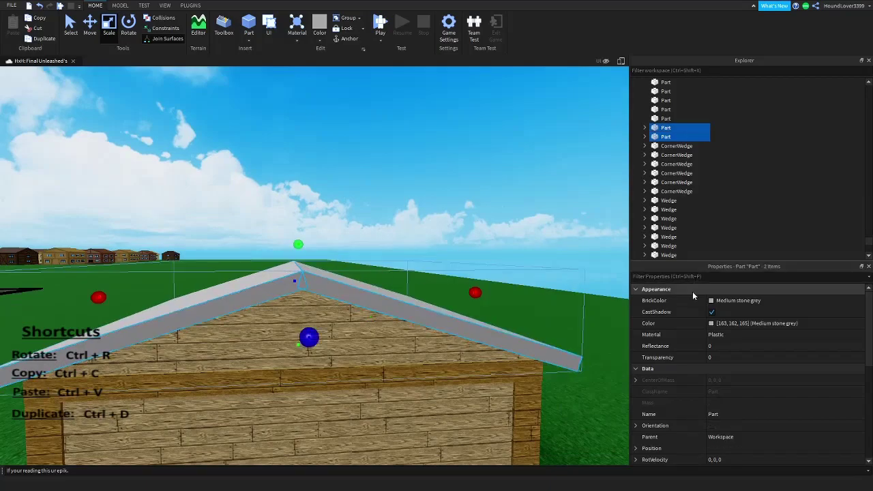
click(712, 311)
Set the material of both roof slabs to WoodPlanks and deselect them
key(s)
right_drag(457, 248, 495, 304)
key(w)
key(s)
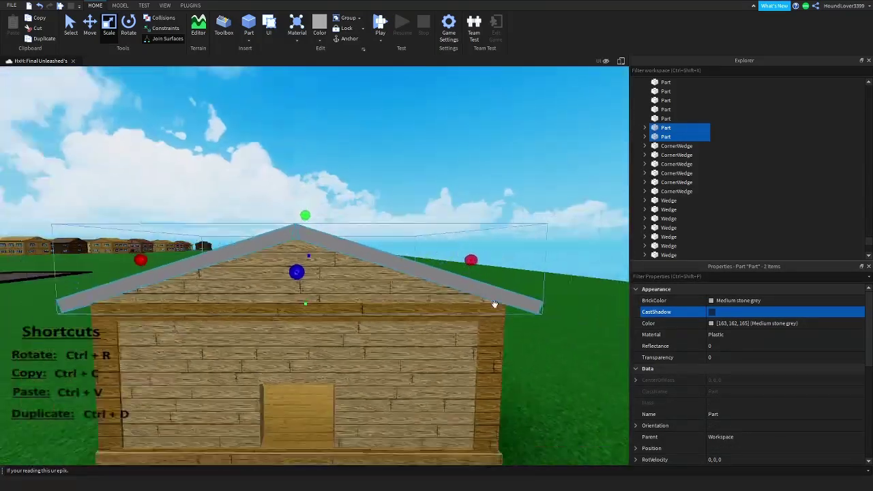
click(726, 335)
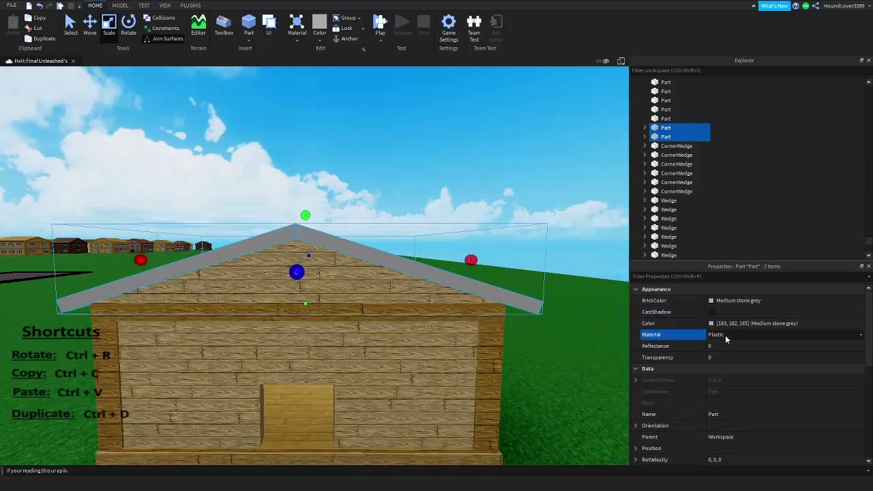
click(723, 405)
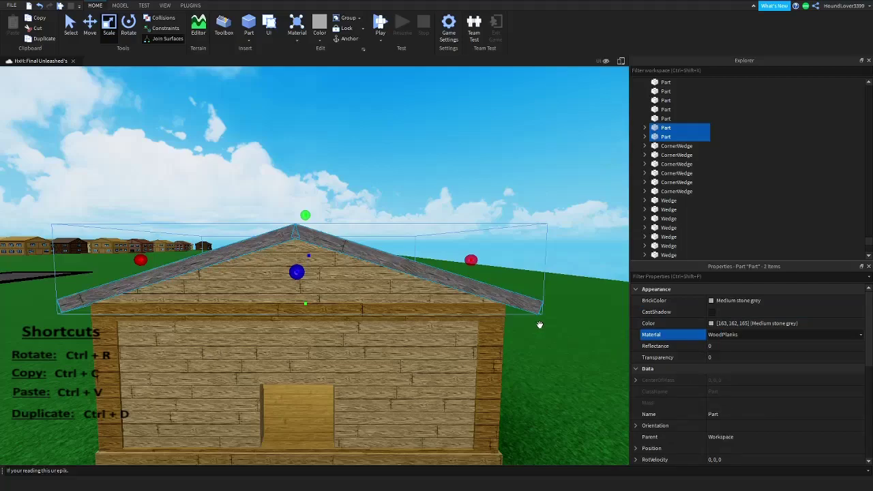
click(447, 174)
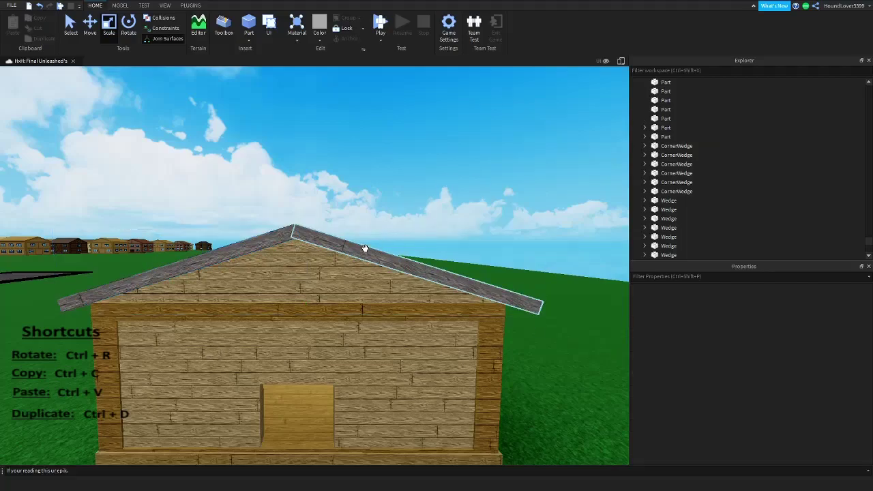
Check the colour of the trim beam below the gable, and colour both roof slabs Cork
click(347, 309)
click(457, 158)
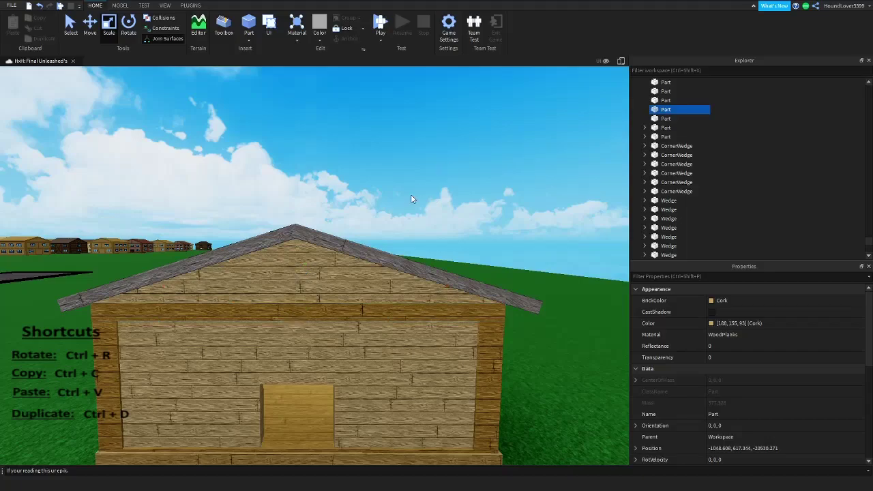
click(318, 233)
ctrl+click(264, 240)
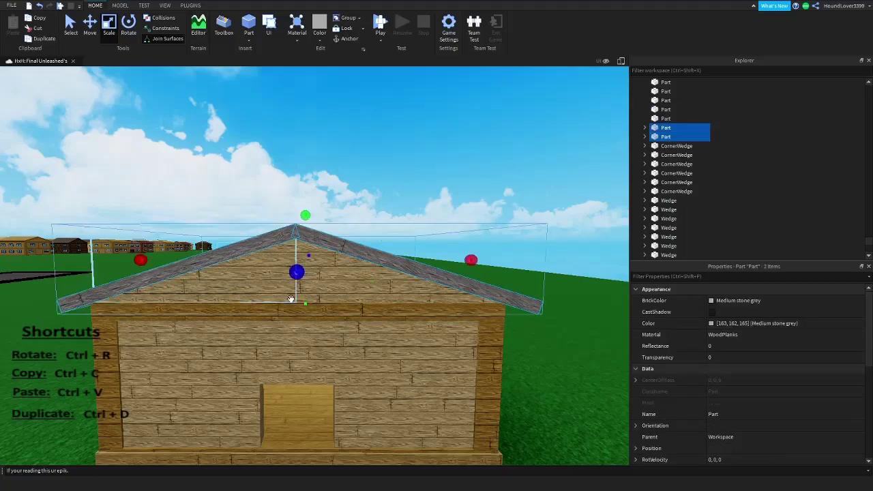
click(748, 300)
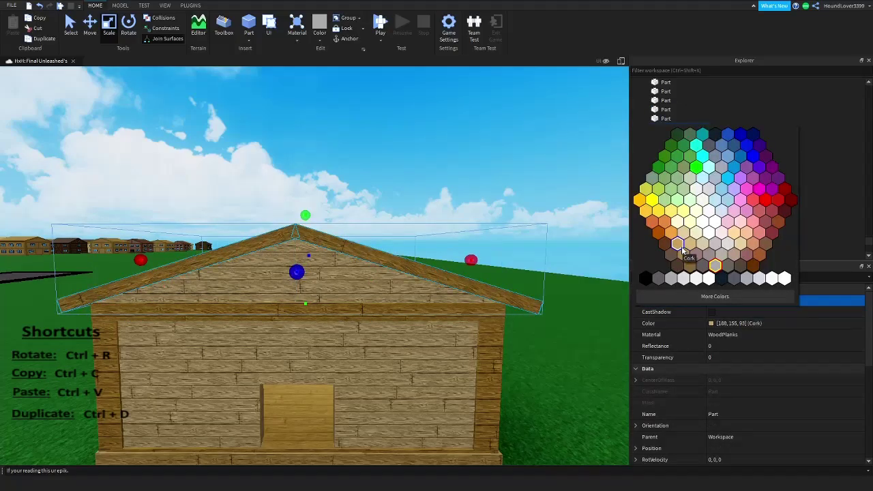
click(683, 251)
click(846, 187)
Examine the finished roof and the front of the house from the road side
key(s)
right_drag(470, 214, 469, 210)
key(w)
key(s)
key(d)
key(d)
key(a)
key(s)
key(d)
key(d)
key(a)
key(d)
key(a)
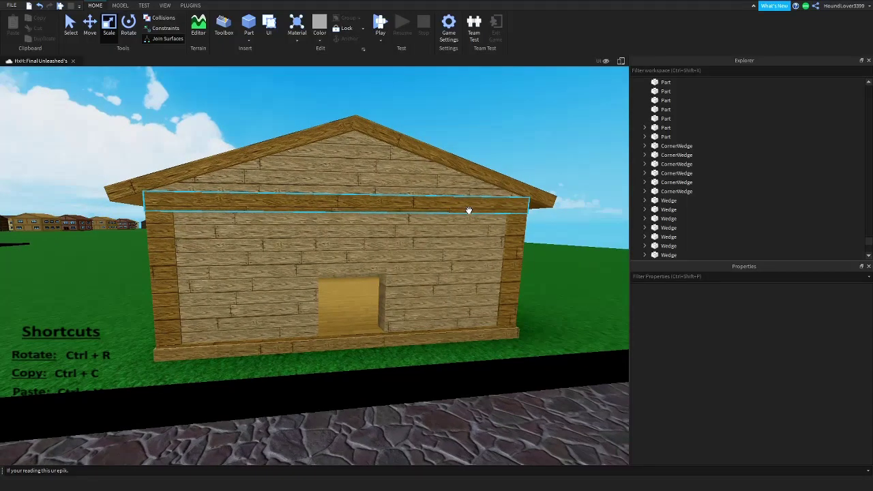
Duplicate the Cork post at the front wall's right corner and move the copy to the doorway's left edge
scroll(426, 230, up, 5)
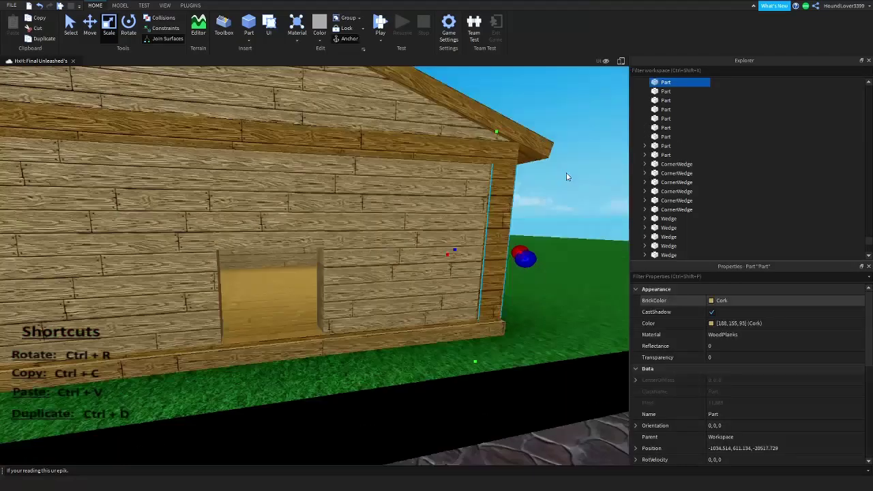
scroll(203, 92, up, 3)
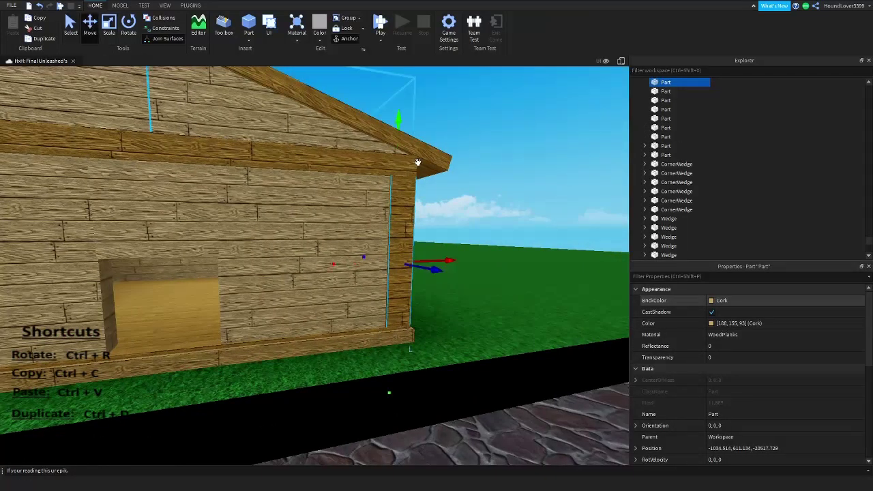
right_drag(417, 162, 457, 197)
drag(454, 190, 380, 210)
right_drag(381, 209, 384, 199)
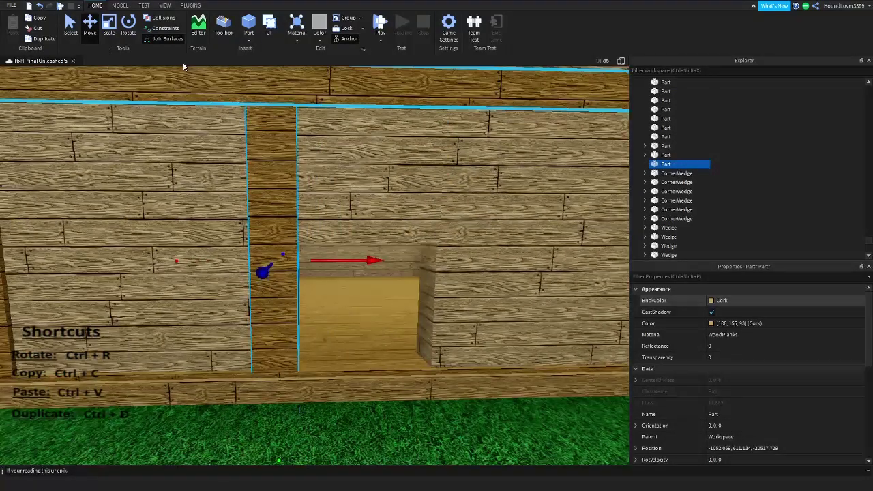
Shorten the copied post from above so it ends just over the doorway opening
click(111, 34)
scroll(278, 142, down, 5)
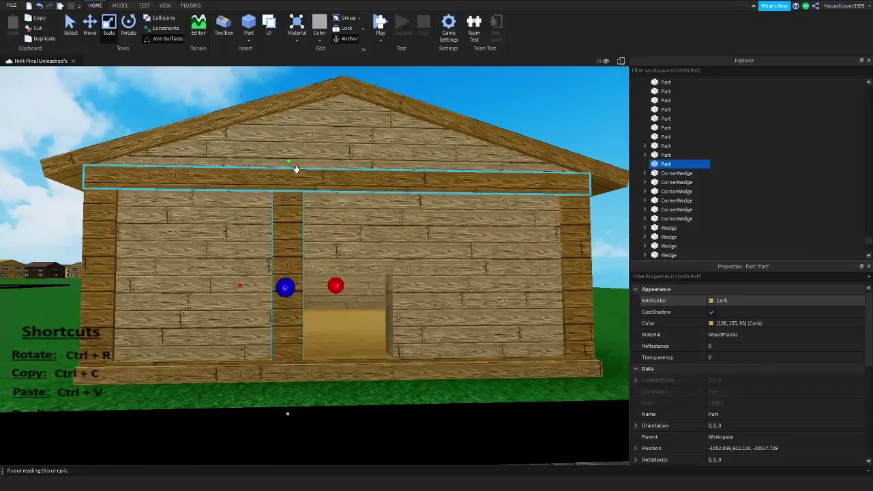
scroll(296, 170, up, 5)
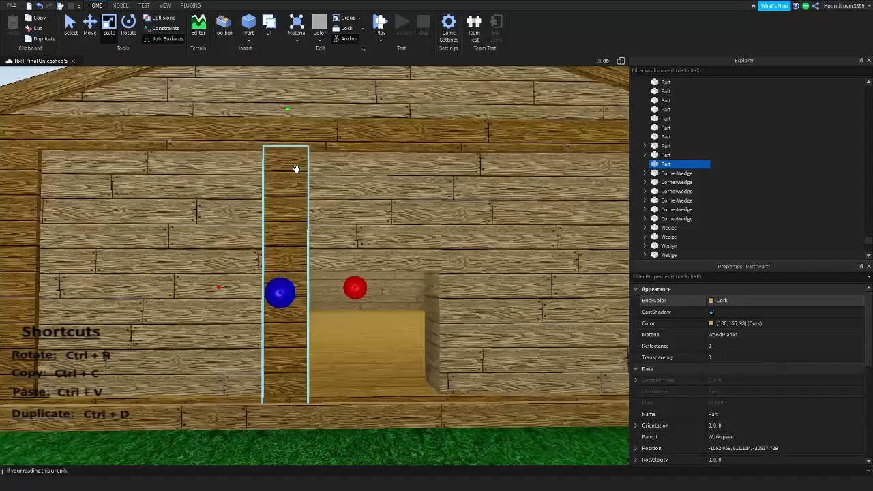
scroll(296, 170, down, 3)
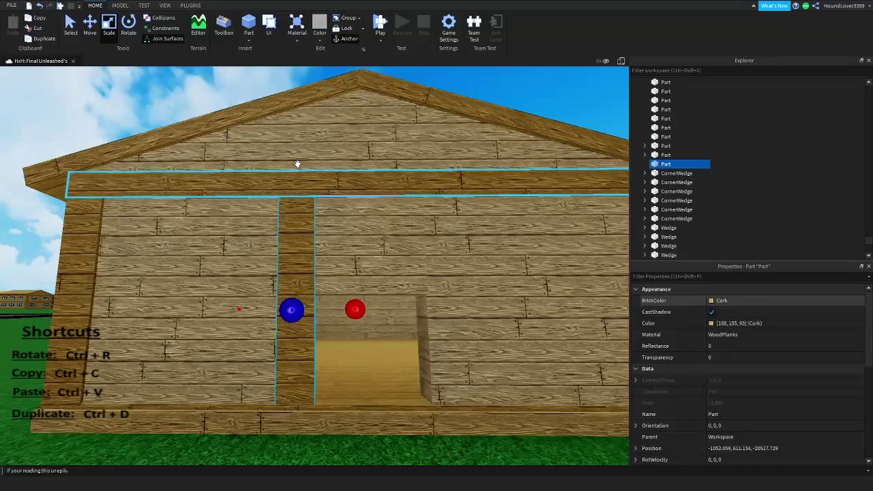
drag(297, 164, 296, 207)
right_drag(296, 204, 296, 207)
drag(298, 220, 300, 228)
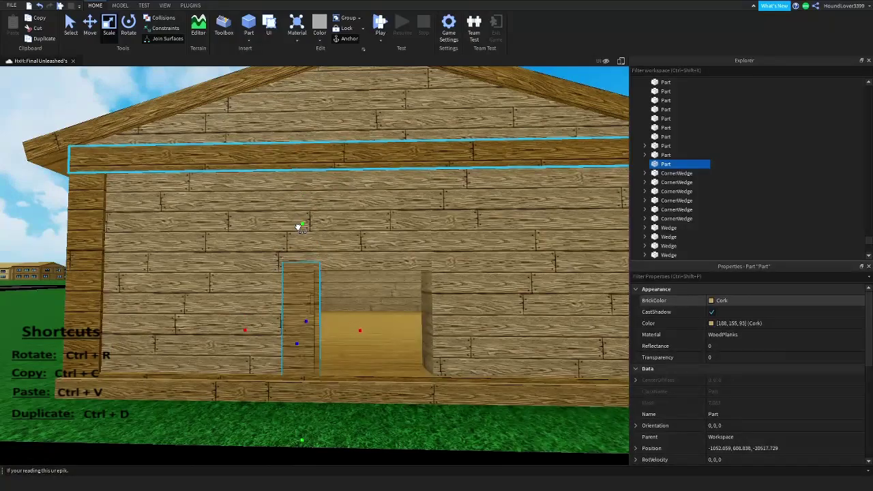
Narrow the door post from its outer side so it forms a slim frame along the doorway's left edge
scroll(301, 227, up, 3)
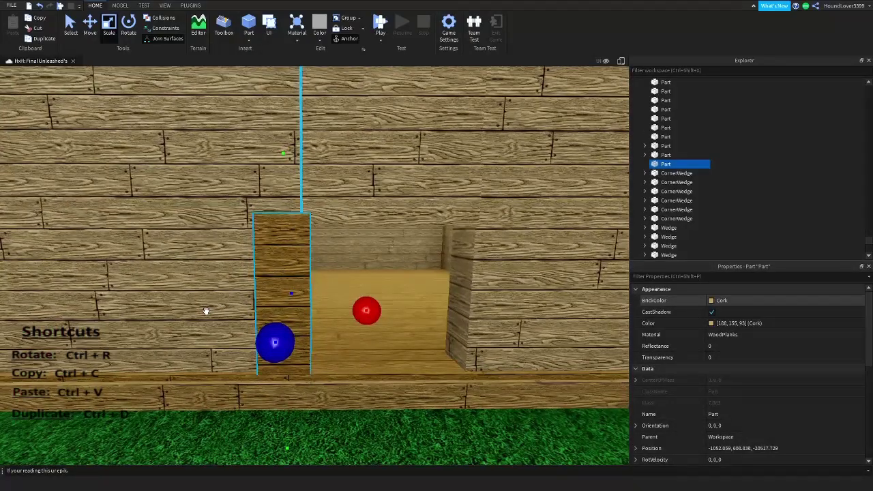
click(206, 312)
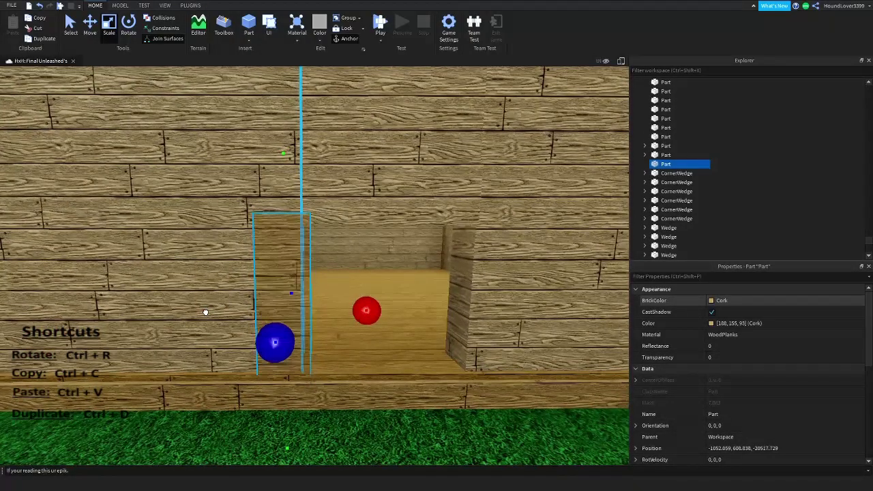
drag(206, 311, 201, 312)
right_drag(202, 313, 240, 295)
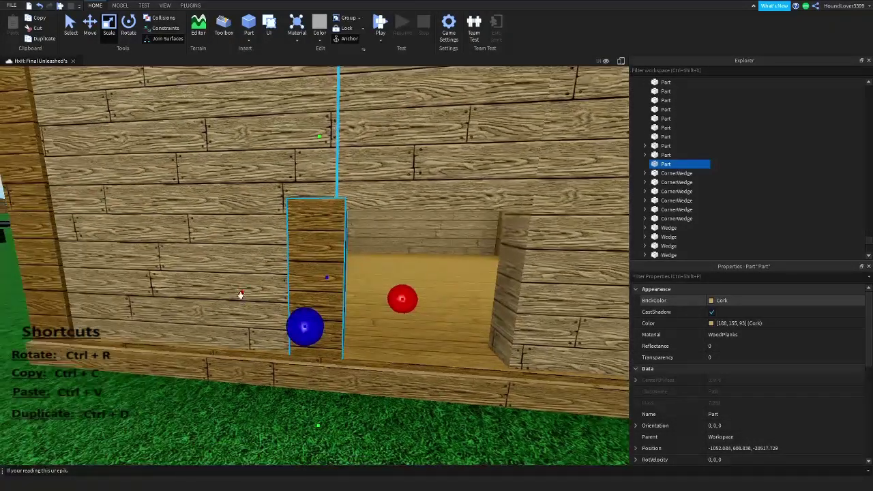
right_drag(307, 198, 316, 197)
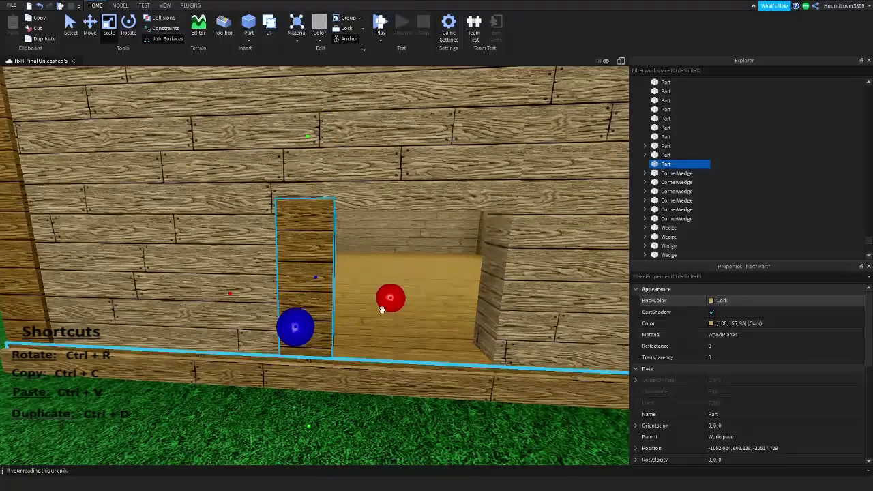
scroll(388, 207, down, 3)
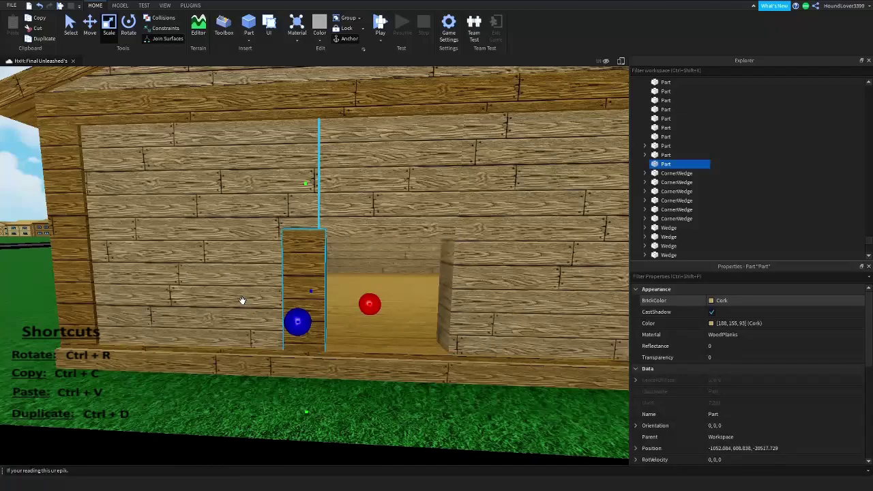
scroll(266, 303, up, 4)
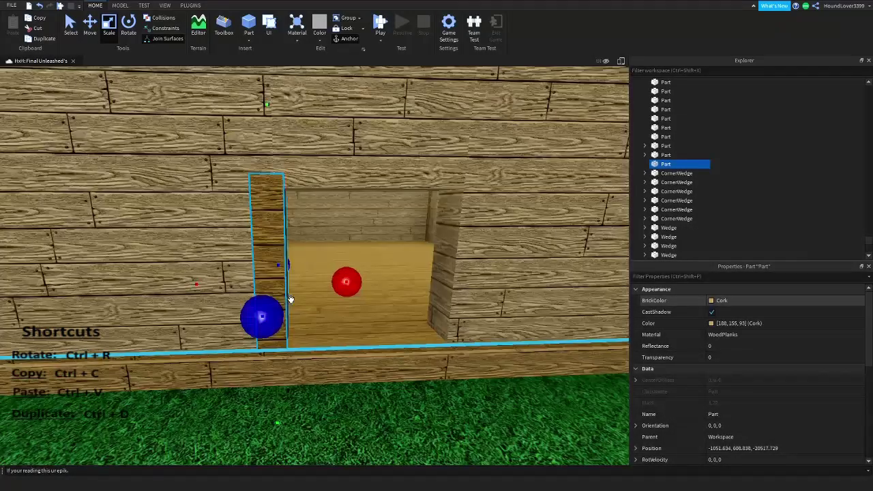
drag(204, 302, 211, 302)
key(d)
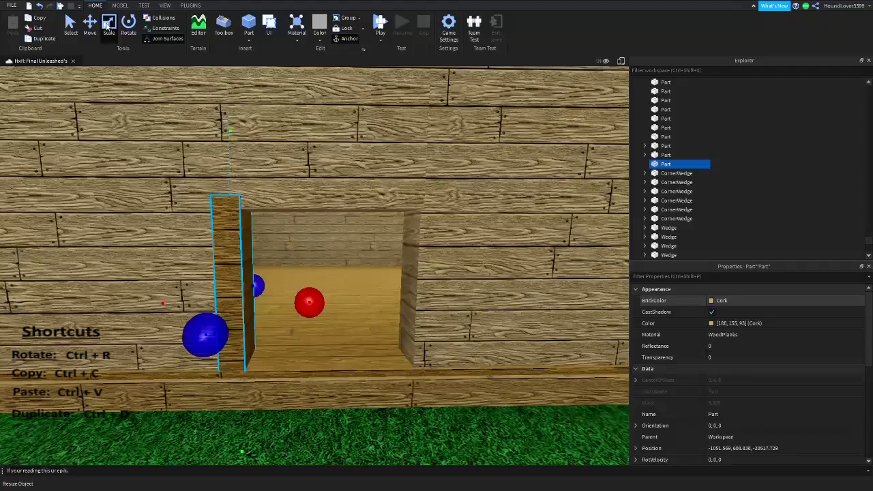
Duplicate the slim door post and move the copy to the doorway's right edge
key(ctrl+2)
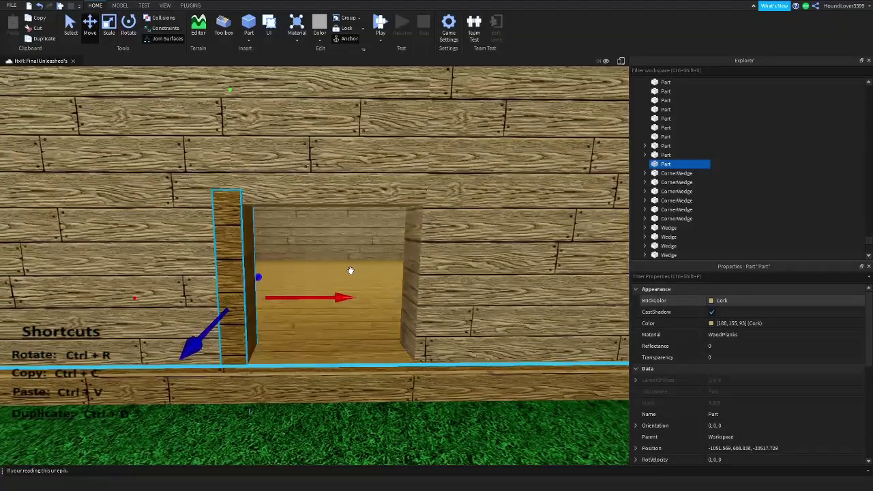
key(ctrl+d)
drag(313, 301, 329, 299)
key(d)
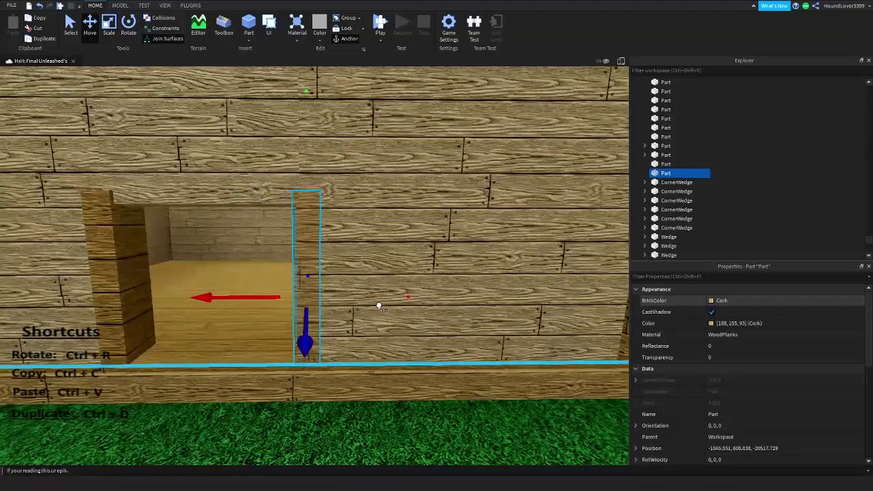
key(a)
right_drag(380, 306, 380, 304)
key(d)
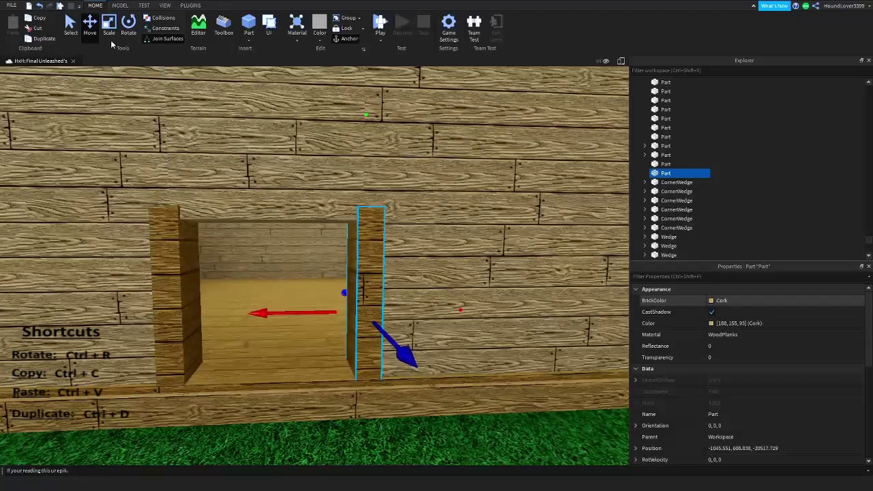
Try to thin the three front wall sections around the doorway together from their inner faces
click(109, 31)
key(a)
right_drag(357, 202, 367, 201)
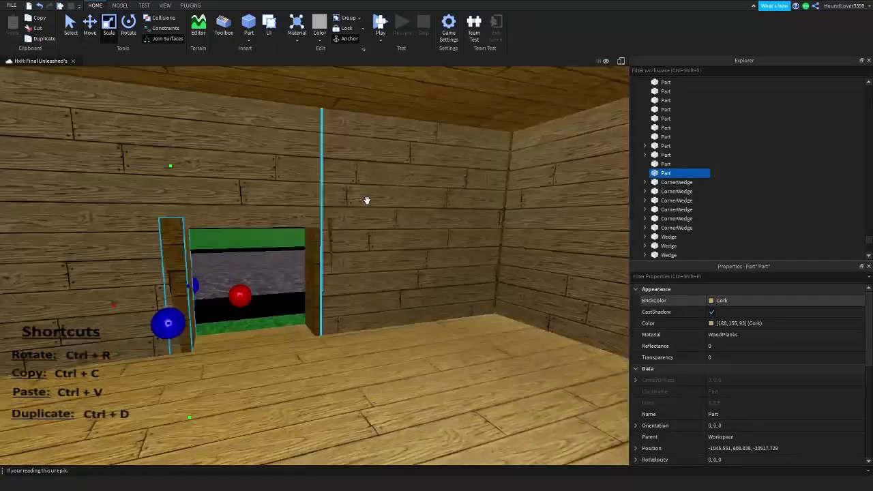
right_drag(402, 226, 448, 221)
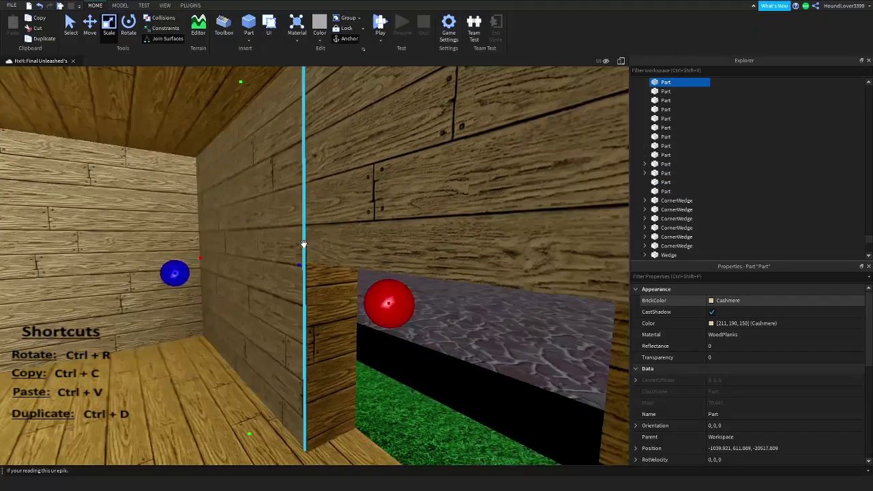
scroll(343, 240, down, 3)
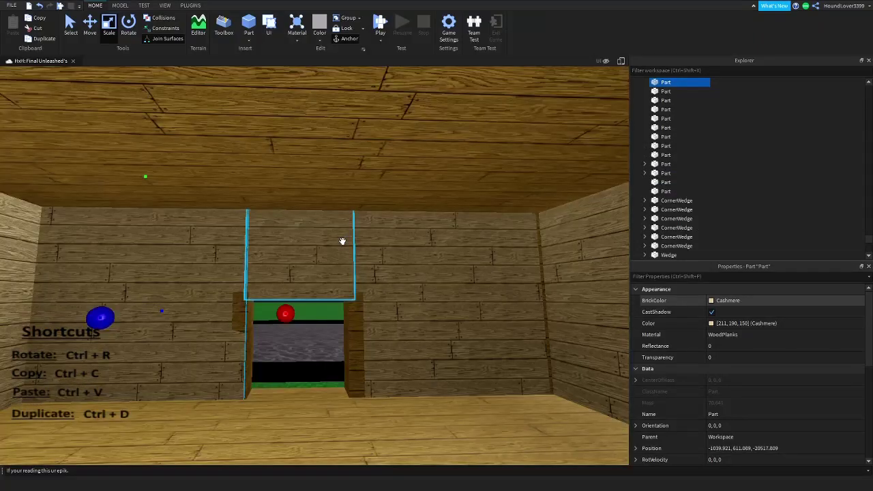
scroll(343, 241, down, 2)
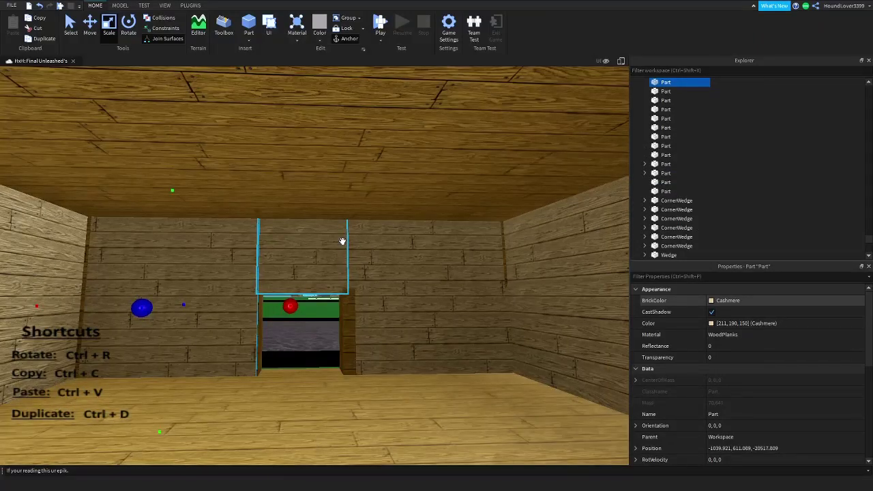
ctrl+click(399, 249)
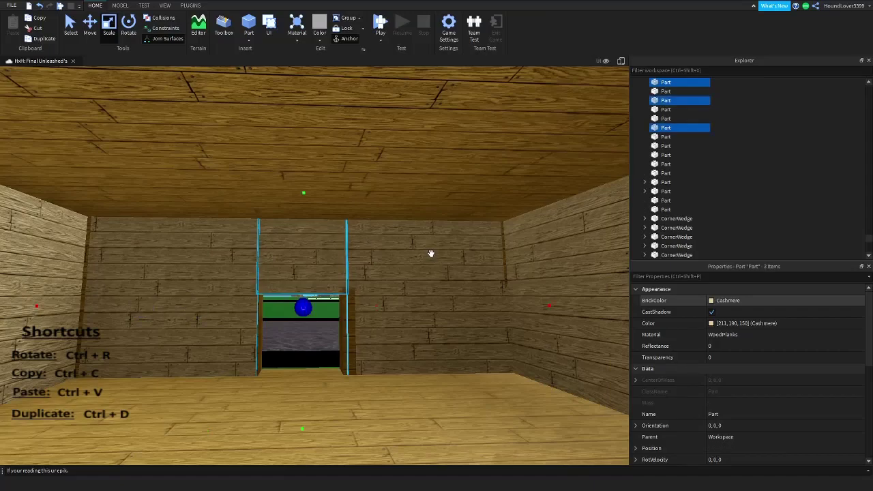
right_drag(431, 253, 375, 234)
key(a)
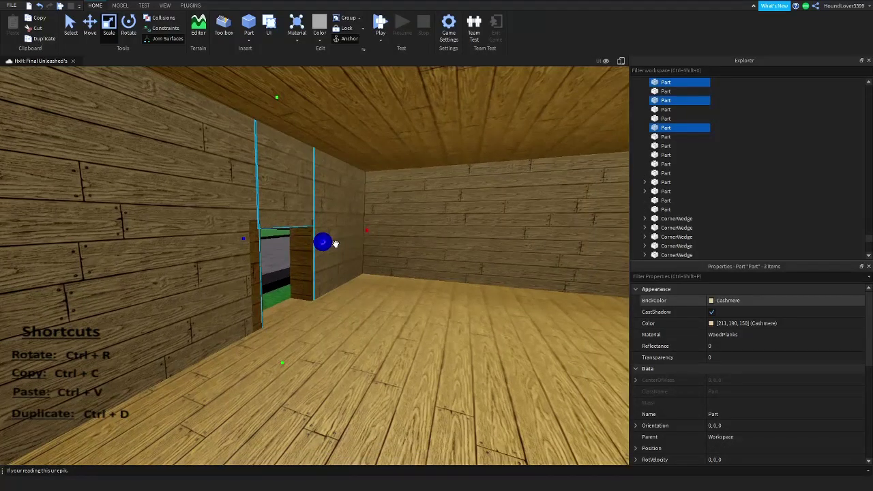
drag(323, 243, 314, 242)
right_drag(314, 242, 314, 242)
key(d)
scroll(400, 190, up, 3)
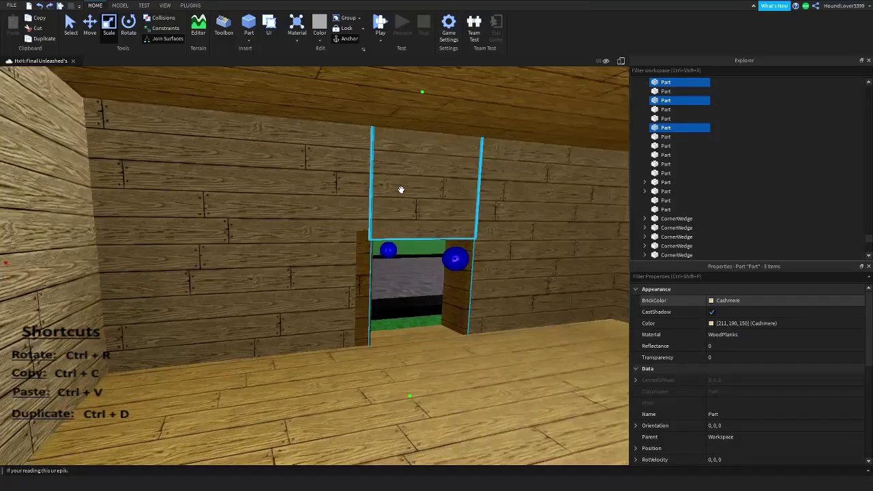
Thin the front wall section left of the doorway, as seen from inside, by pulling in its inner face slightly
click(840, 143)
right_drag(458, 195, 458, 196)
click(248, 178)
right_drag(244, 172, 241, 185)
drag(242, 244, 249, 246)
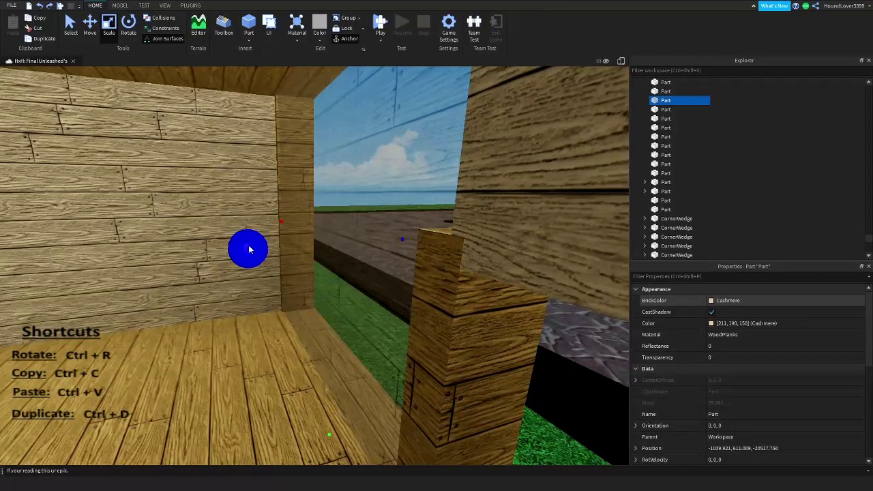
Thin the wall section above the doorway from its inner face so it sits slightly behind the door posts
right_drag(249, 249, 250, 243)
click(523, 197)
right_drag(523, 197, 520, 198)
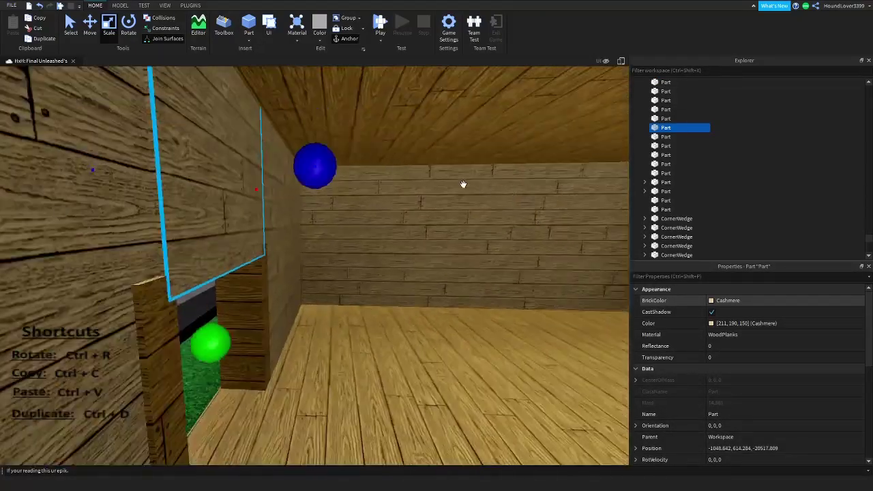
drag(316, 169, 309, 176)
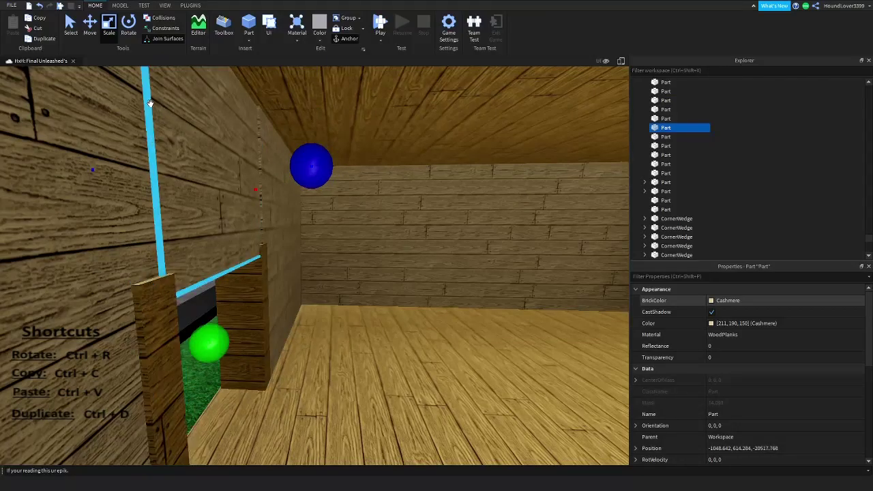
drag(318, 169, 314, 169)
Thin the front wall section right of the doorway, as seen from inside, by pulling in its inner face slightly
right_drag(452, 222, 452, 223)
click(452, 223)
right_drag(441, 191, 439, 189)
key(a)
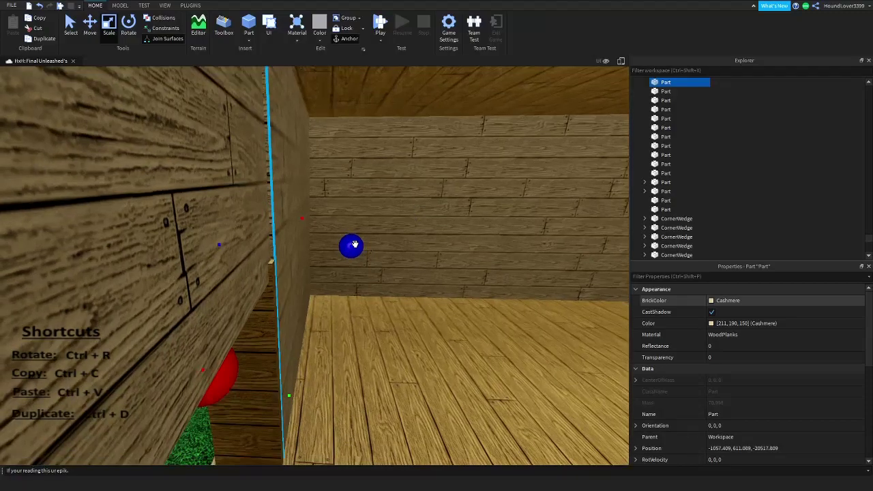
drag(351, 246, 350, 248)
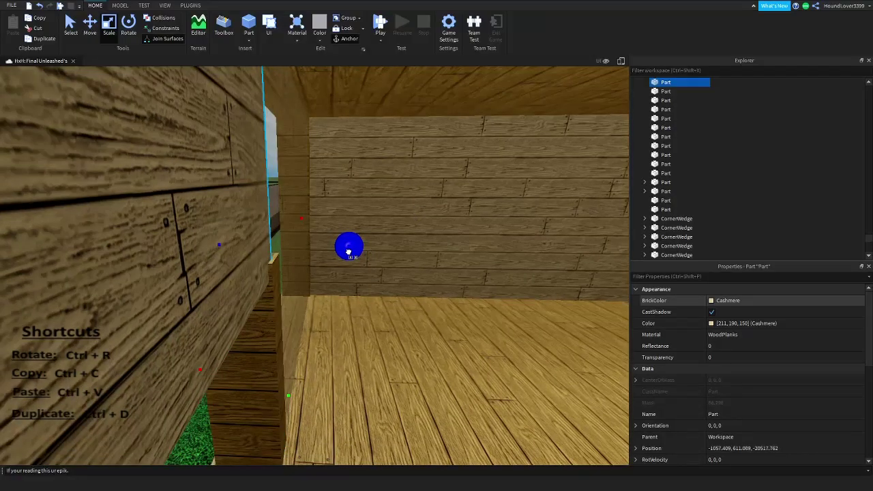
key(s)
right_drag(349, 253, 334, 279)
Duplicate the Cork door post on the right, as seen from inside, and shorten the copy from below to a small block at its top
click(340, 242)
click(472, 207)
key(s)
click(333, 267)
key(w)
key(s)
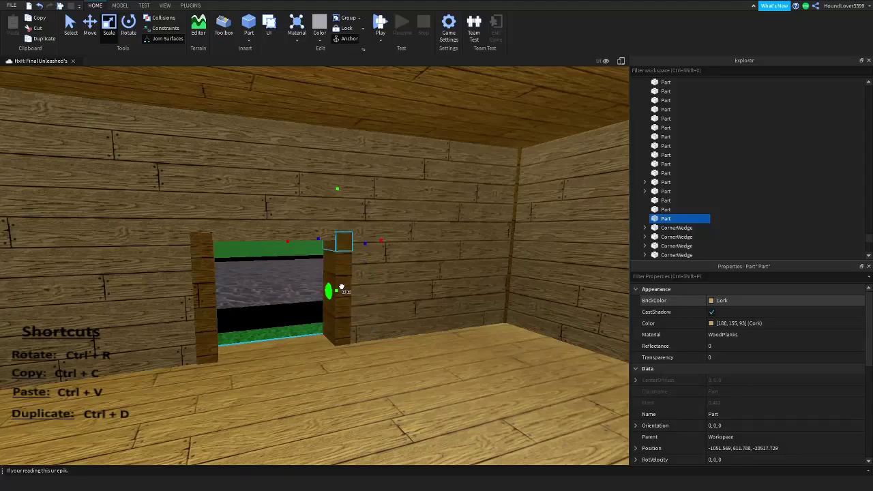
key(w)
Stretch the small Cork block across the top of the doorway to the opposite post as a lintel, and deselect it
right_drag(347, 287, 346, 287)
right_drag(402, 300, 405, 297)
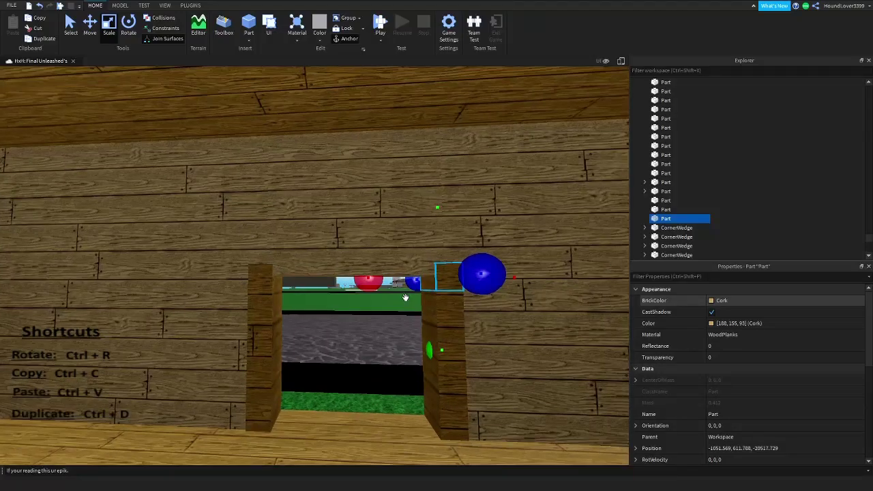
drag(362, 283, 276, 292)
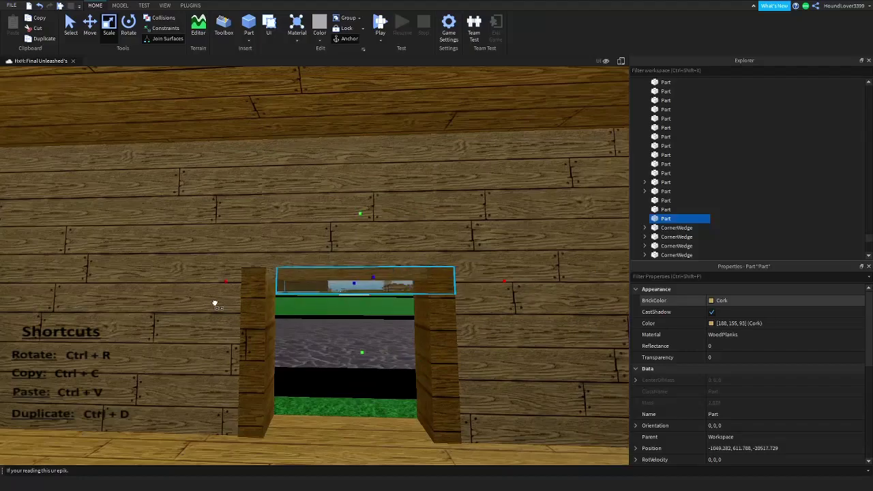
click(810, 171)
Examine the framed doorway and the house exterior, compare it with the dark neighbouring house, and view the plain side wall
key(s)
right_drag(488, 263, 488, 264)
key(w)
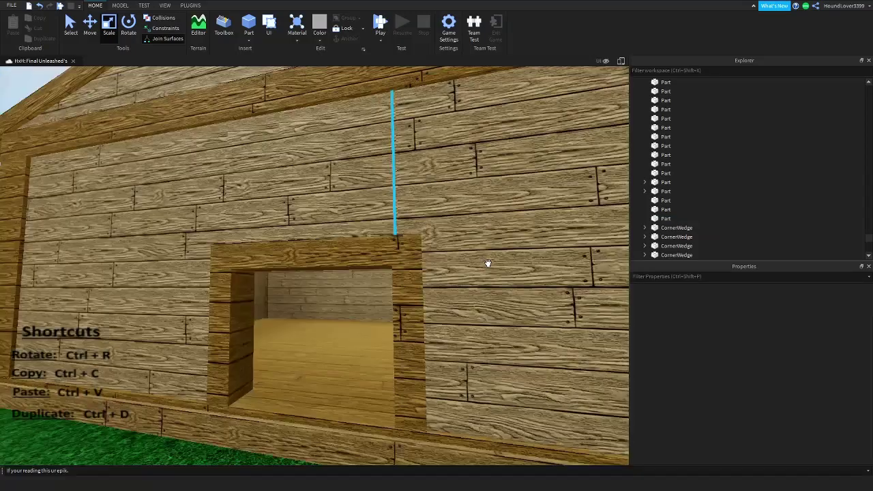
scroll(488, 264, down, 10)
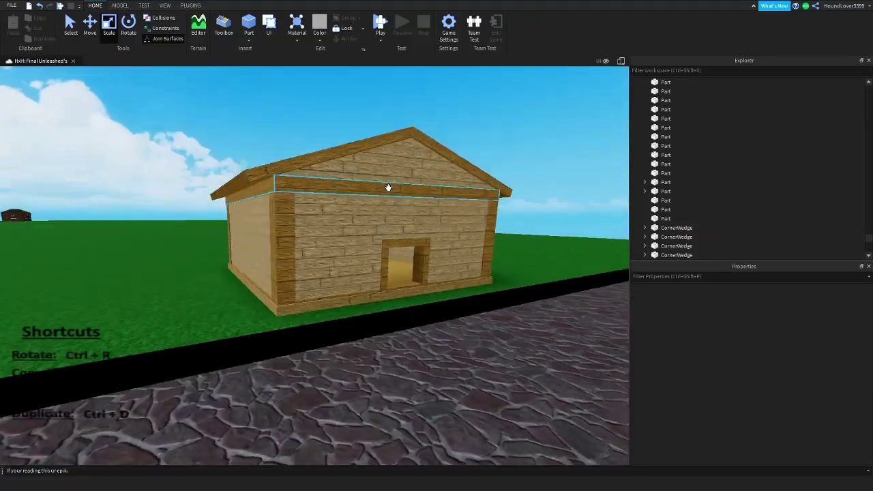
right_drag(388, 187, 243, 222)
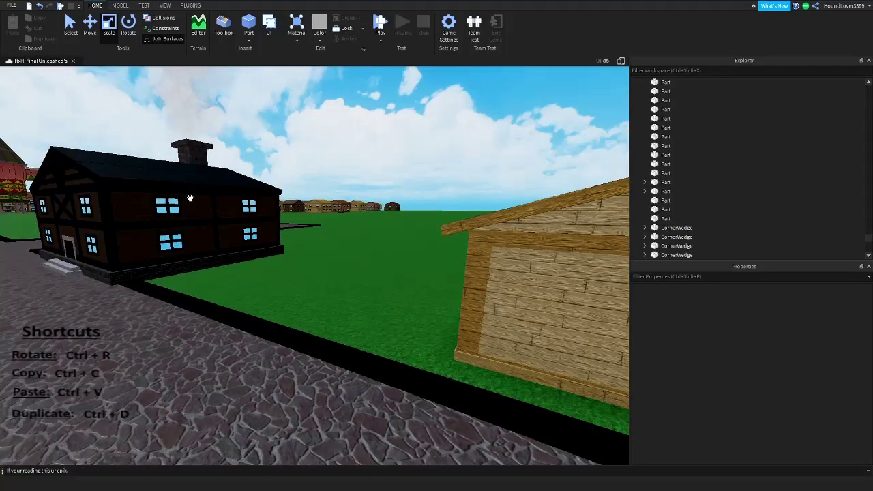
right_drag(183, 203, 392, 343)
scroll(382, 328, down, 3)
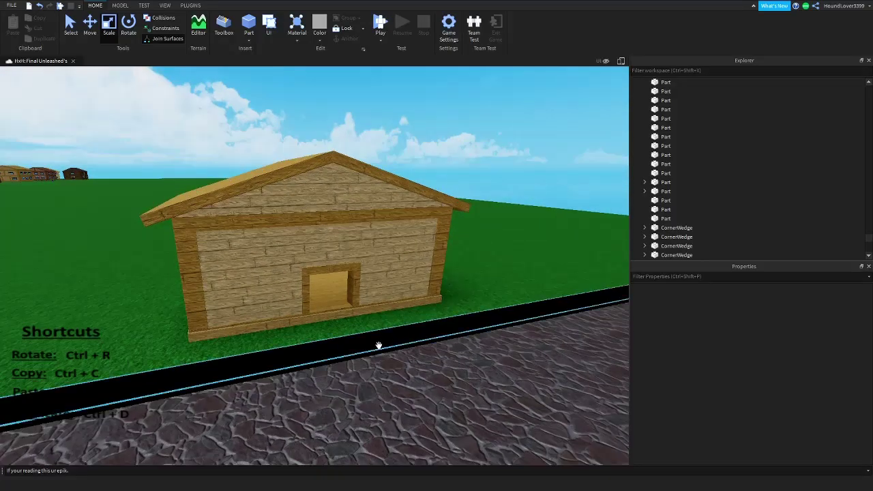
key(a)
right_drag(312, 238, 322, 243)
key(w)
key(w)
key(s)
scroll(321, 243, up, 3)
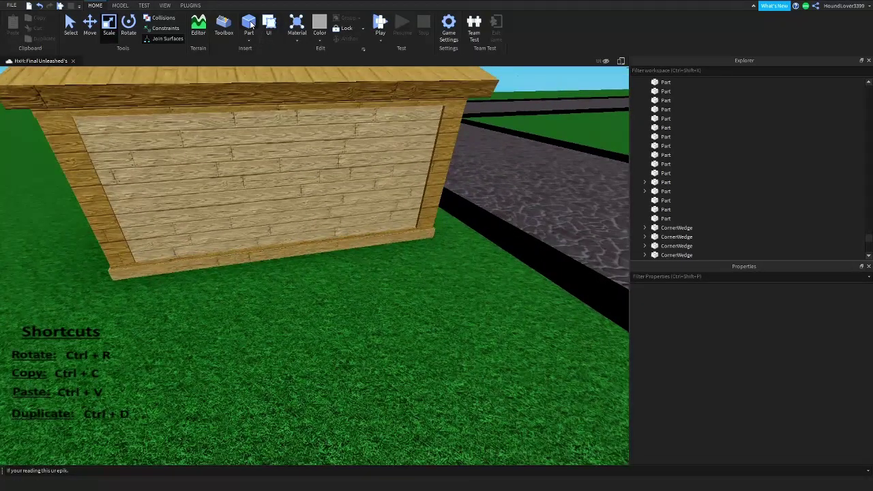
Insert a new block part at the side wall and lengthen it so it passes through the wall into the room
click(251, 25)
key(w)
right_drag(341, 220, 345, 240)
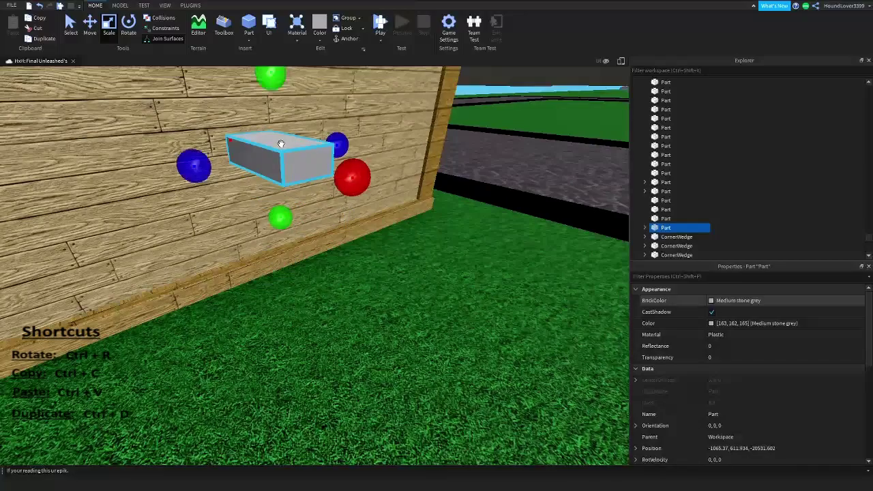
key(a)
right_drag(281, 144, 281, 144)
key(a)
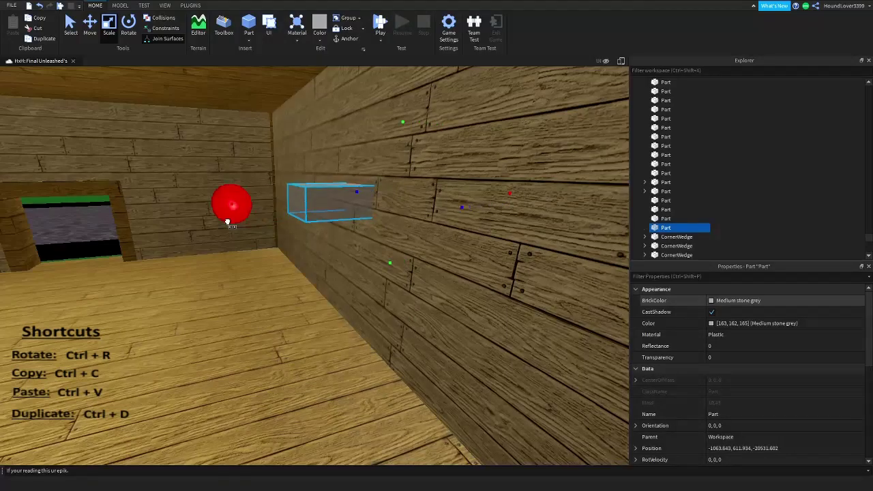
key(d)
right_drag(224, 220, 222, 221)
Widen and heighten the grey block into a window-sized rectangle in the middle of the side wall
key(a)
key(d)
right_drag(325, 177, 325, 177)
key(s)
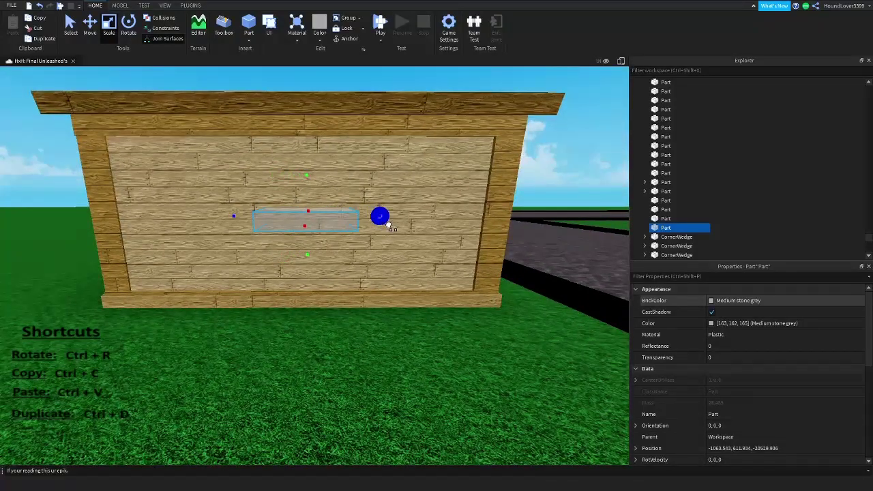
drag(315, 175, 315, 172)
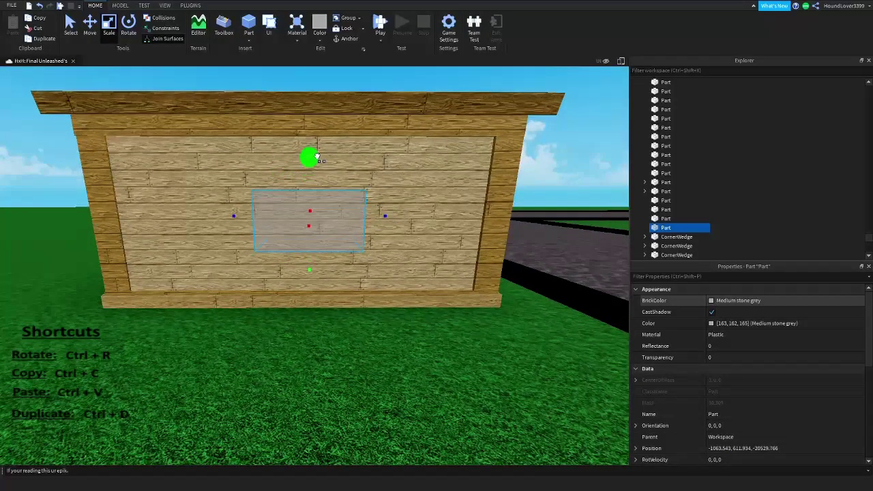
drag(319, 140, 318, 141)
key(w)
right_drag(326, 148, 326, 148)
key(s)
key(a)
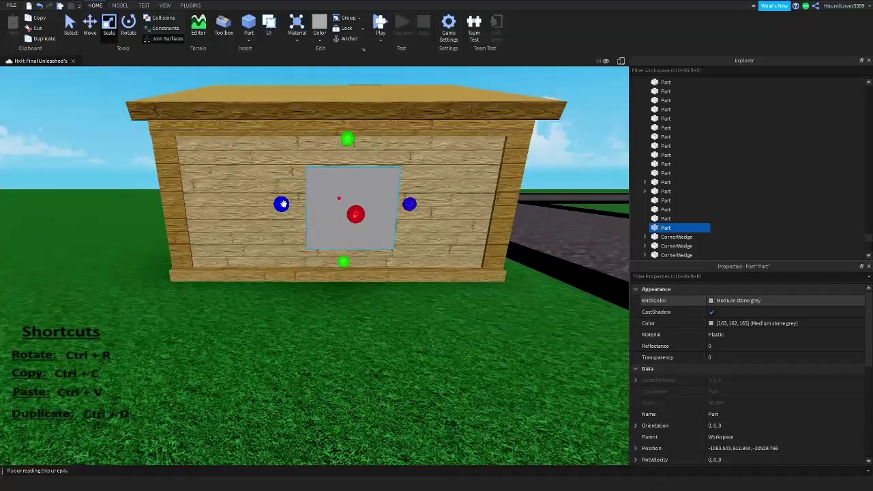
drag(282, 204, 266, 205)
Negate the window-sized block in the side wall so it can cut a hole
right_drag(266, 204, 270, 185)
right_click(273, 180)
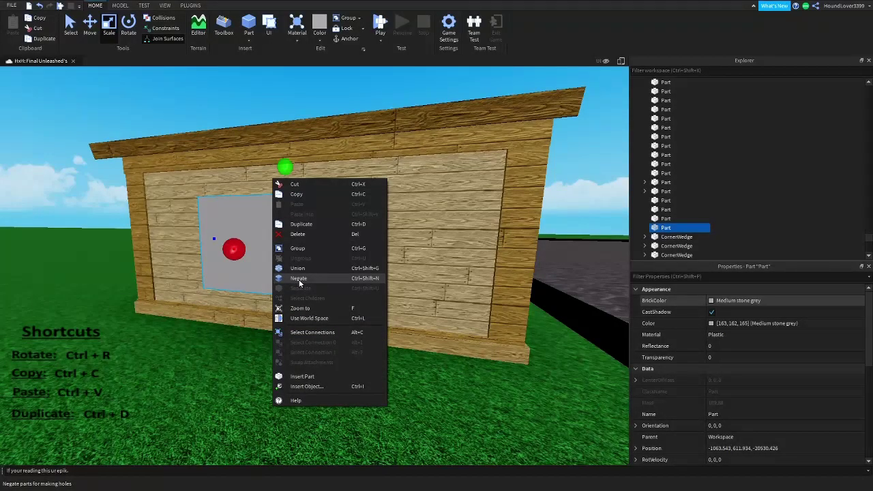
click(354, 279)
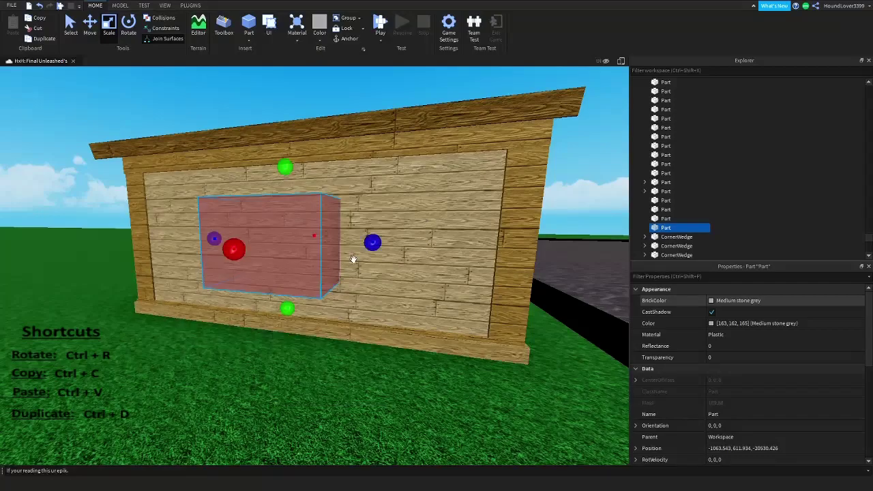
right_drag(390, 171, 392, 170)
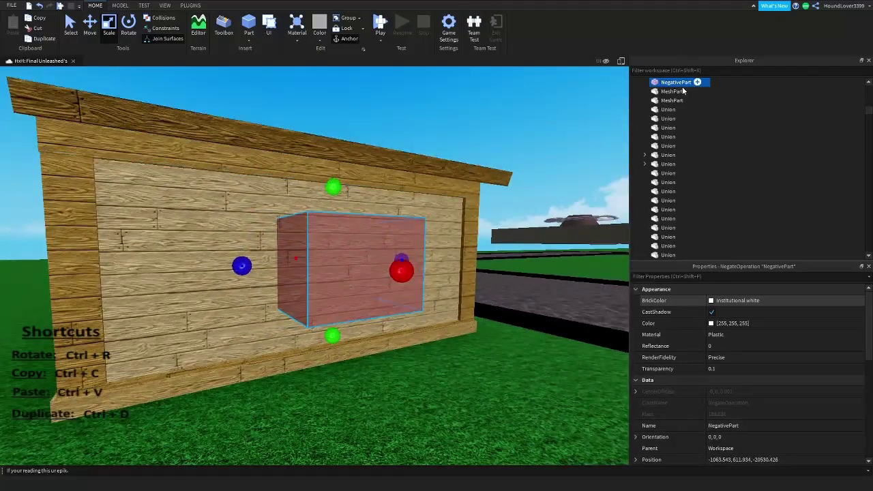
right_drag(382, 222, 382, 222)
right_drag(332, 189, 306, 277)
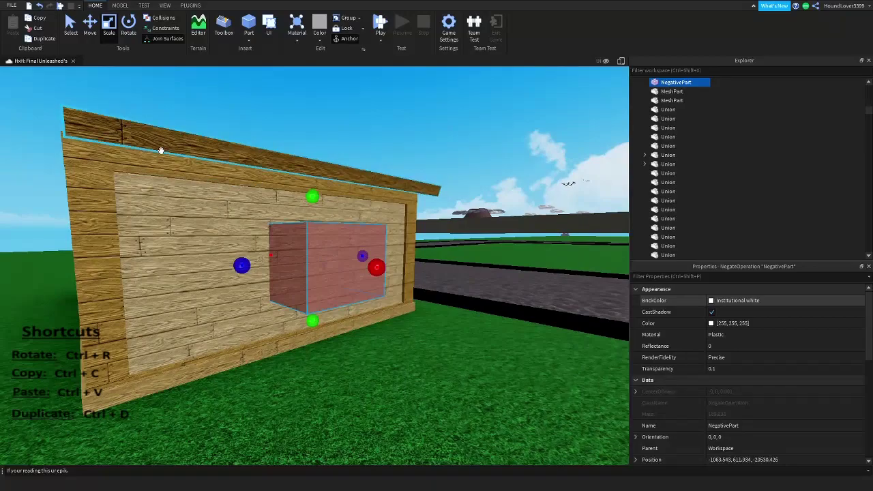
Union the negative block with the Cashmere side wall to cut the window opening, and inspect the cut
right_drag(160, 151, 344, 189)
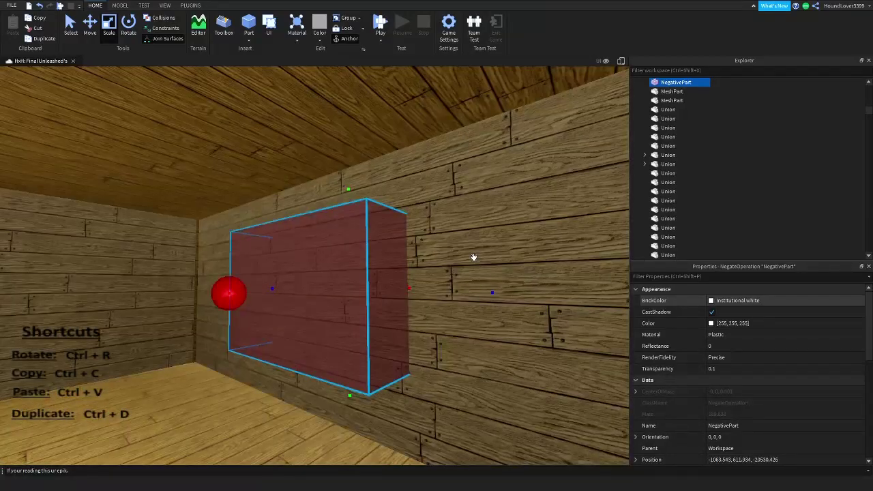
right_drag(448, 176, 449, 185)
right_drag(325, 259, 281, 264)
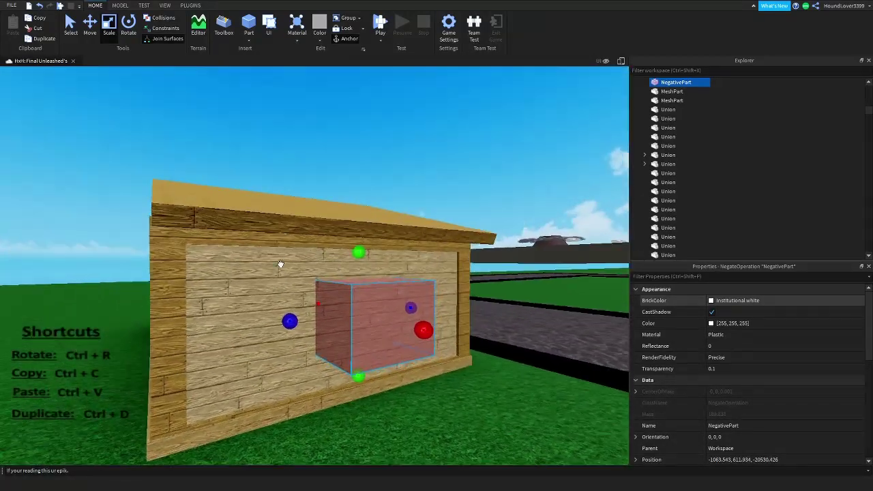
ctrl+click(257, 268)
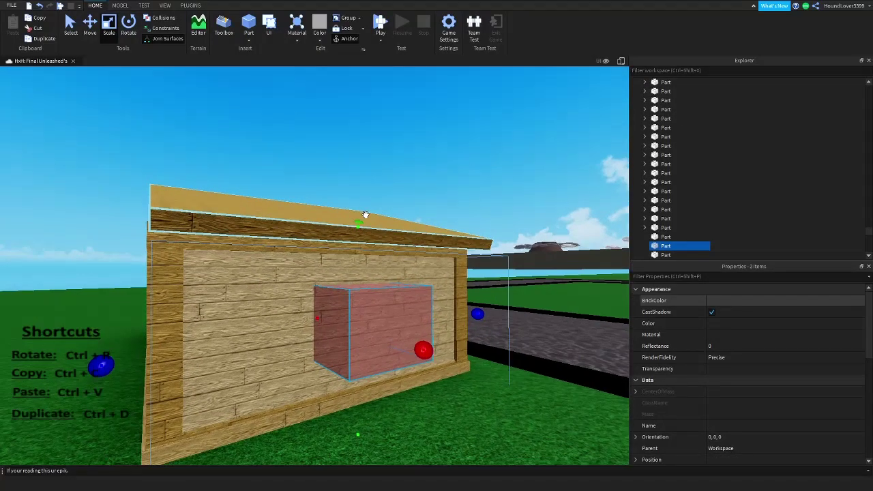
right_click(385, 193)
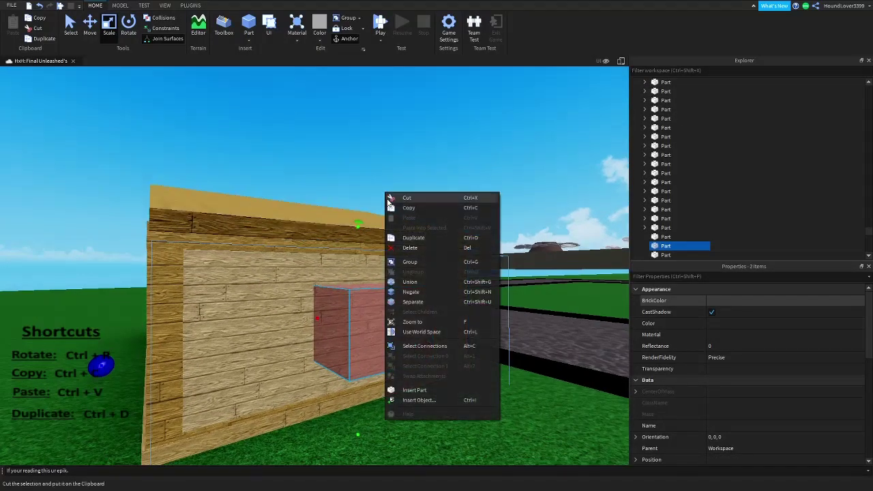
click(415, 283)
right_drag(413, 281, 395, 223)
key(w)
key(s)
key(Delete)
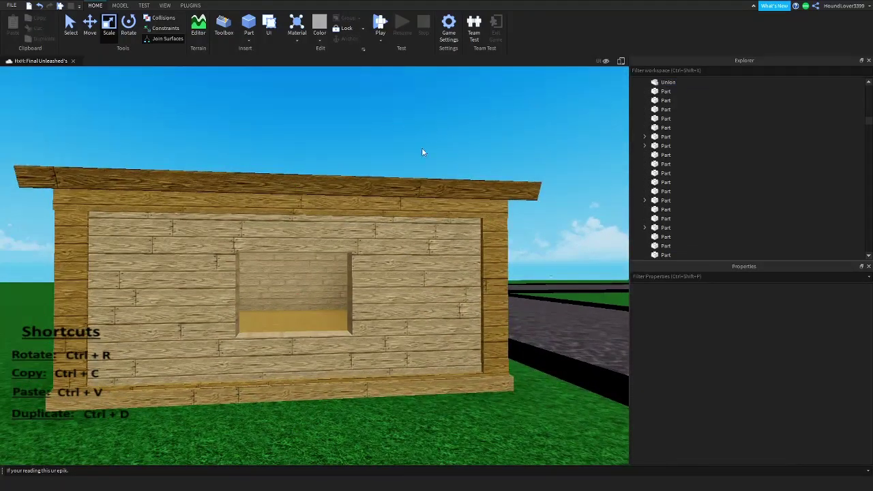
right_drag(332, 277, 333, 278)
key(a)
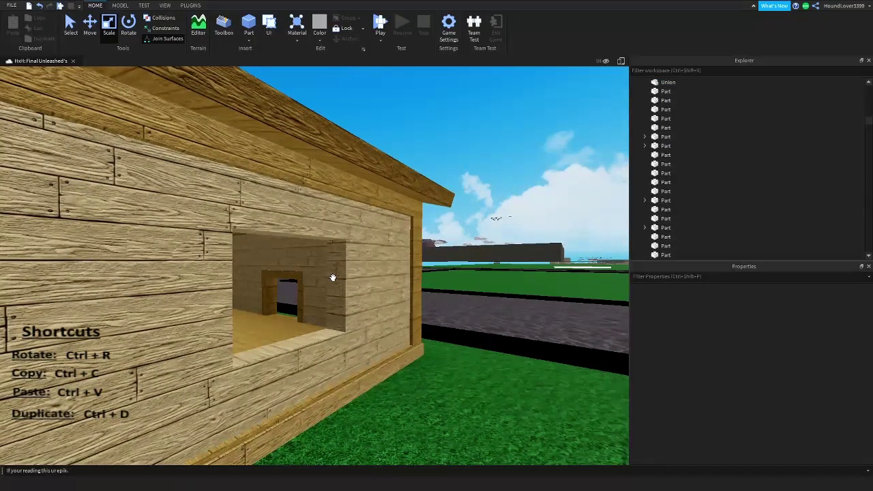
Inspect the window opening in the side wall and the Cork corner post beside it from outside the house
right_drag(341, 255, 341, 254)
key(w)
right_drag(316, 226, 343, 208)
key(s)
key(d)
key(a)
key(s)
right_drag(396, 266, 400, 265)
key(a)
key(d)
click(460, 225)
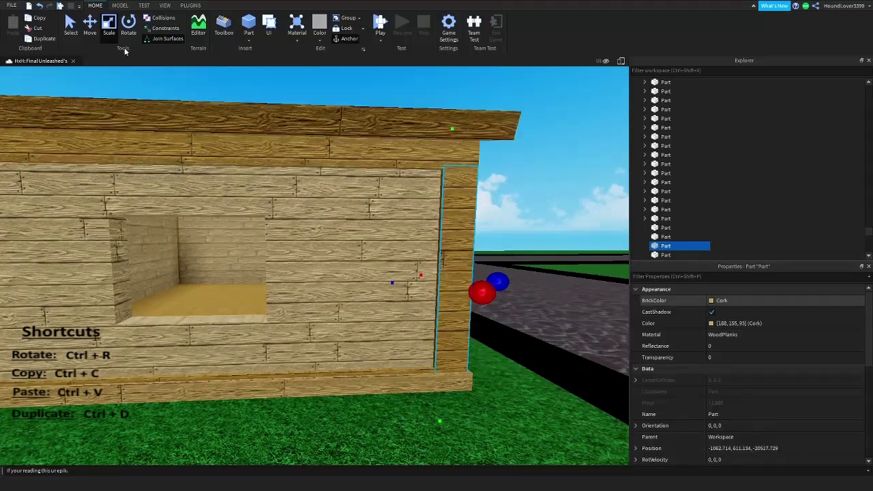
click(89, 27)
right_drag(337, 163, 337, 163)
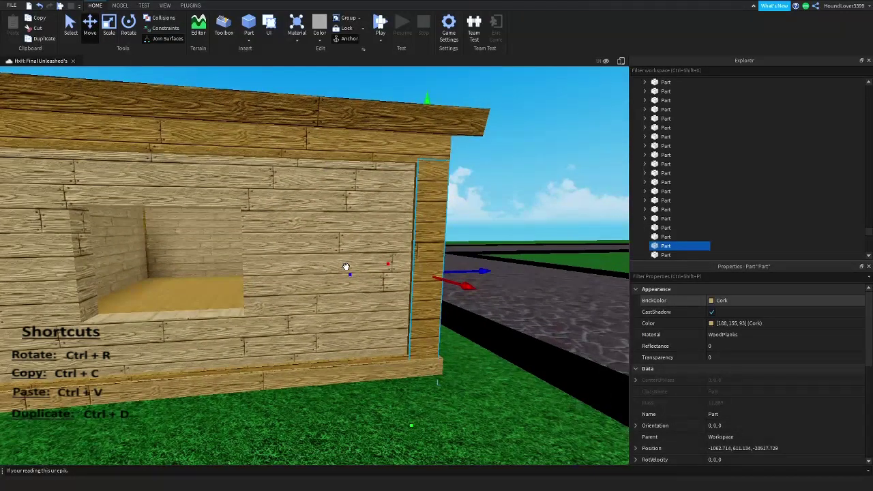
key(a)
right_drag(375, 281, 362, 267)
key(d)
key(s)
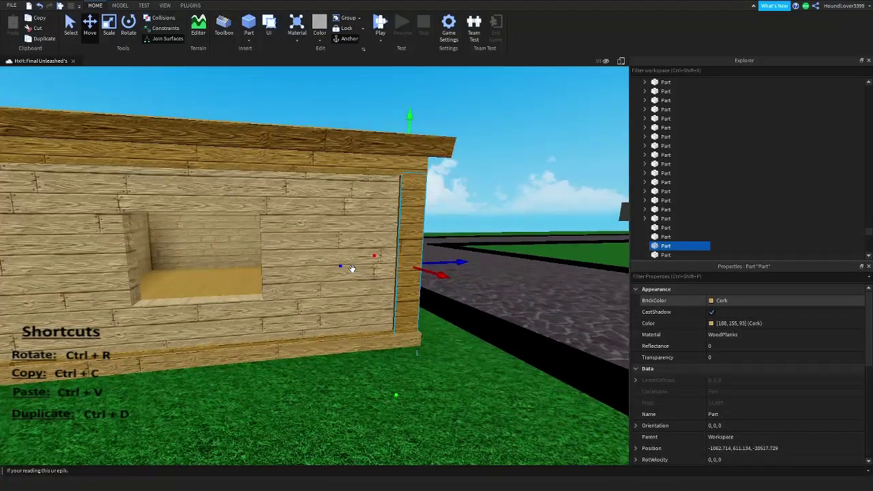
Separate the side wall union back into the Cashmere wall and the negative window block
key(ctrl+shift+g)
right_drag(299, 216, 299, 216)
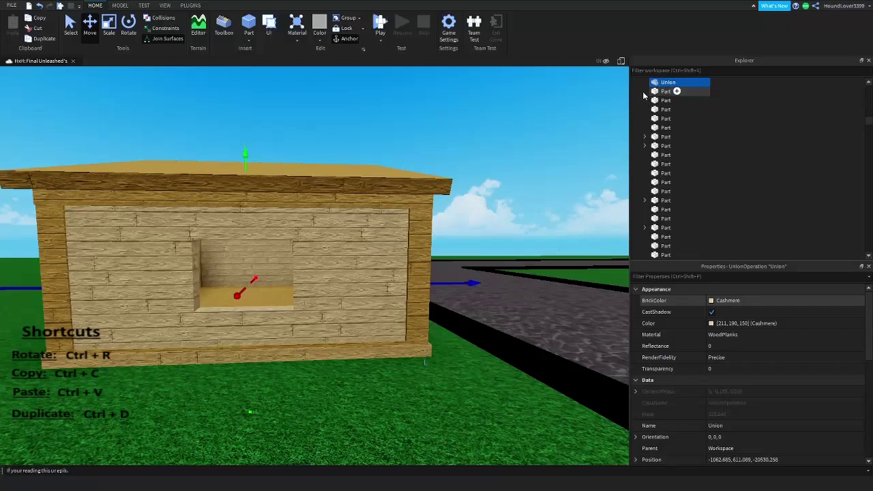
right_click(427, 173)
click(465, 282)
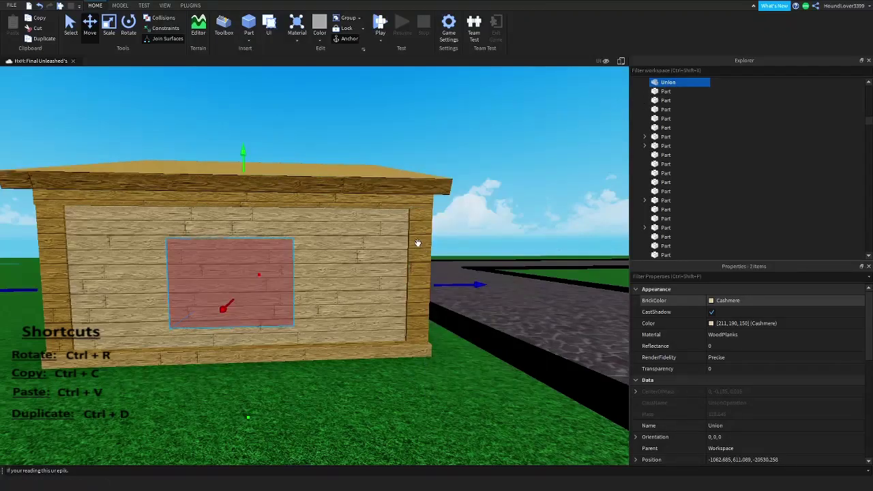
click(379, 109)
Duplicate the negative window block and move the copy outward, well clear of the house
key(d)
click(353, 200)
right_drag(354, 201, 354, 200)
click(328, 190)
click(289, 298)
right_drag(292, 250, 326, 229)
key(ctrl+d)
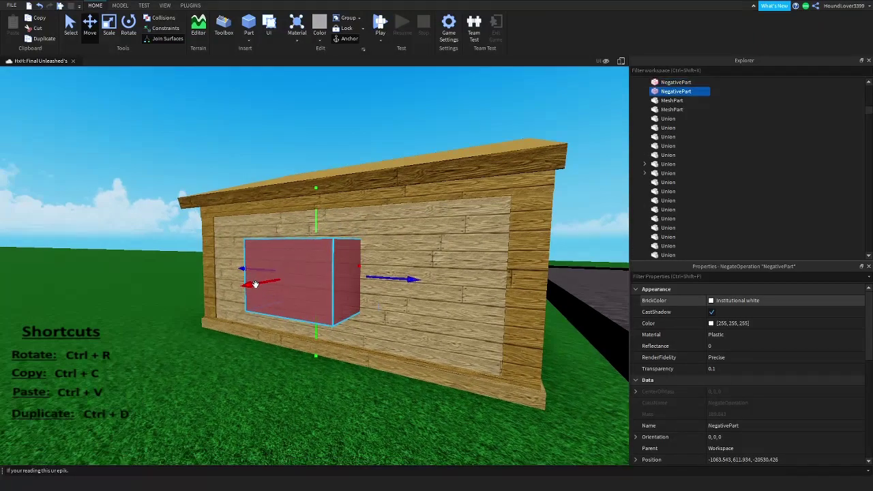
drag(256, 284, 201, 298)
right_drag(200, 299, 201, 298)
drag(200, 298, 155, 291)
right_drag(201, 299, 154, 290)
drag(155, 291, 142, 268)
click(381, 138)
right_drag(382, 136, 380, 136)
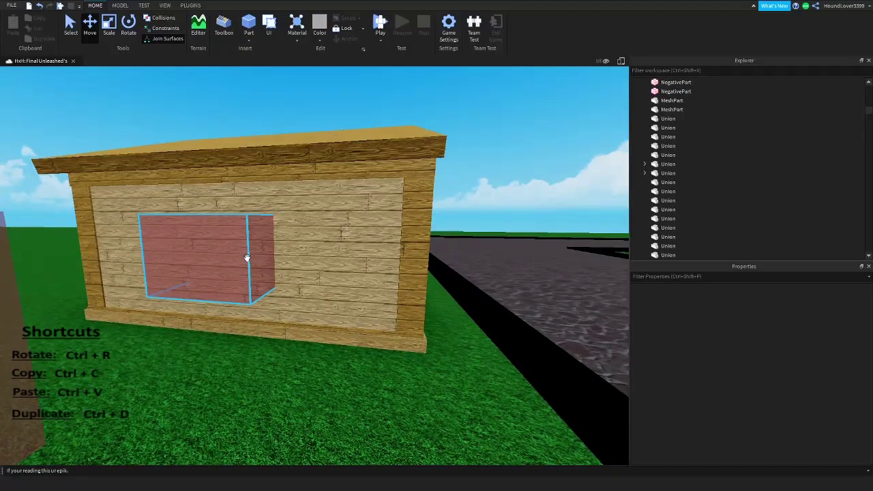
Union the negative block in the side wall with the Cashmere wall to cut the window opening again
click(248, 232)
right_drag(248, 232, 332, 247)
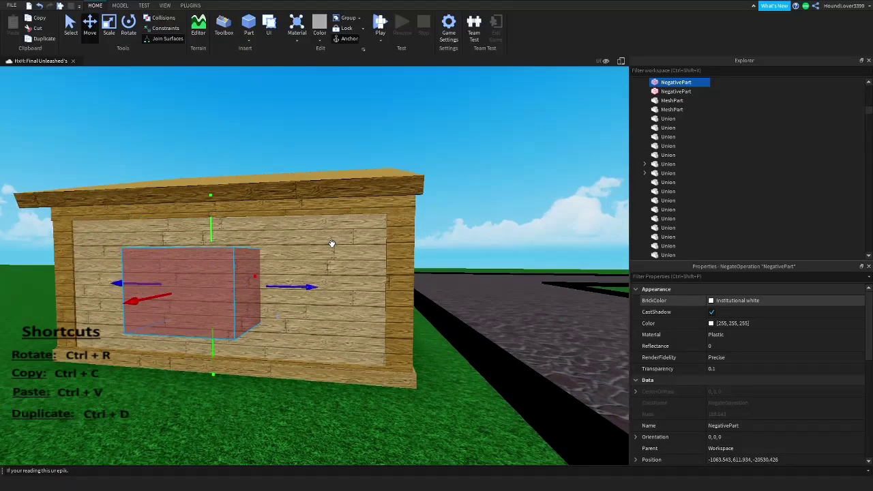
ctrl+click(345, 172)
right_click(367, 96)
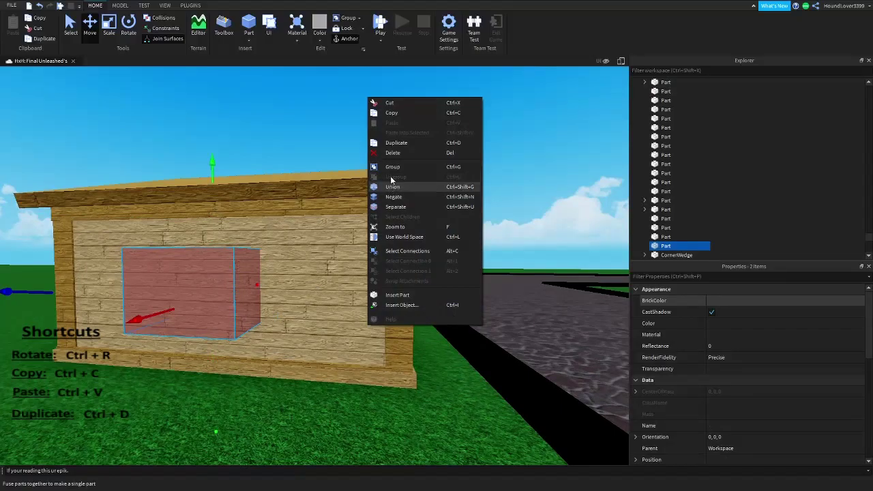
click(401, 189)
click(400, 141)
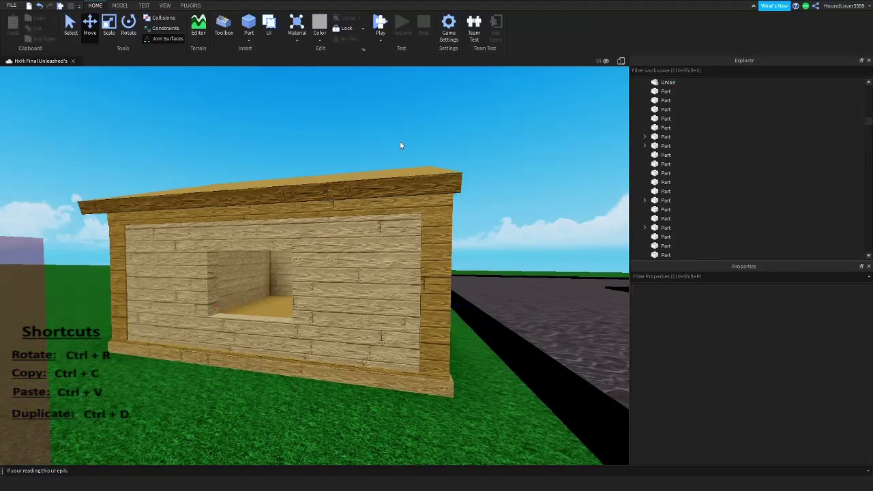
Duplicate the Cork corner post and slide the copy along the side wall to the window opening's near edge
scroll(407, 148, up, 3)
click(416, 190)
key(a)
right_drag(417, 191, 435, 240)
key(d)
drag(412, 241, 224, 278)
scroll(218, 236, down, 5)
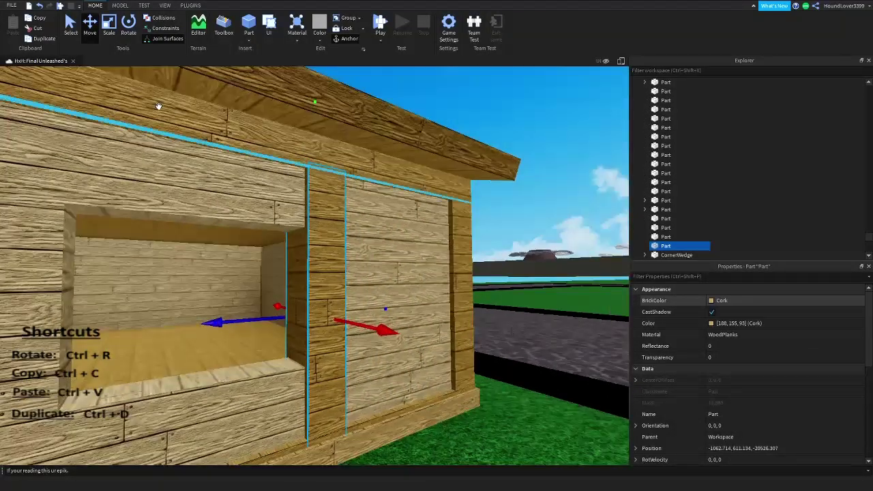
Shorten the copied post at both ends to just over the window's height and narrow it into a slim frame bar
key(ctrl+3)
drag(316, 152, 316, 185)
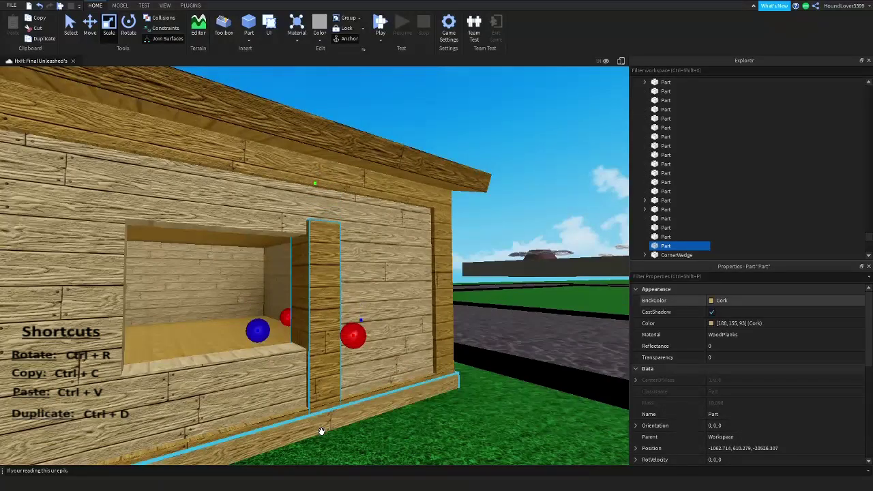
scroll(318, 429, down, 2)
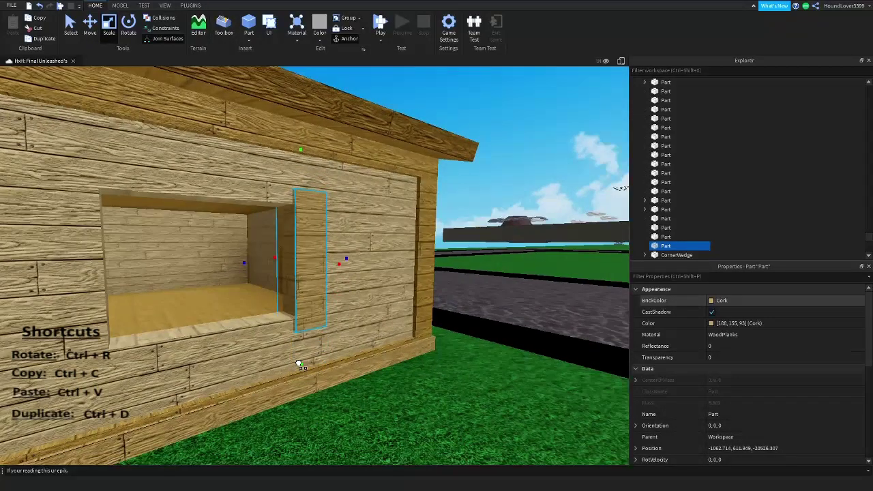
right_drag(299, 364, 289, 357)
scroll(289, 357, up, 1)
drag(322, 277, 309, 286)
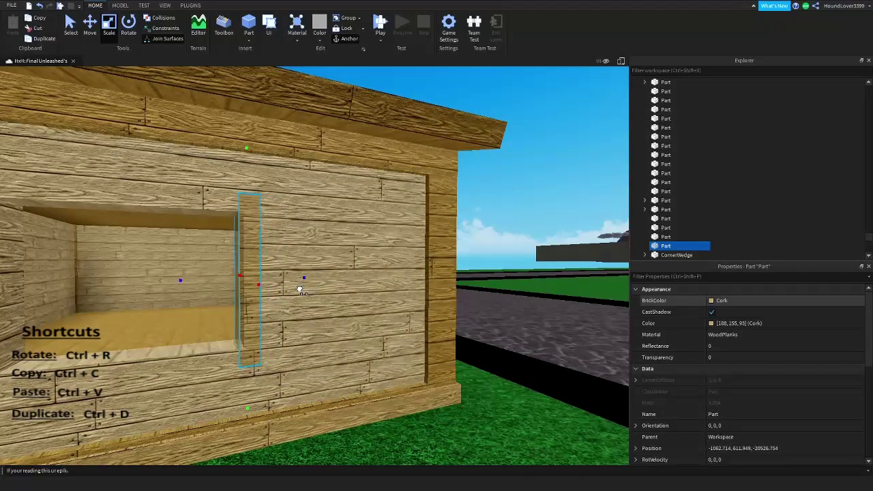
Colour the vertical window frame bar Black and set its material to SmoothPlastic
click(793, 301)
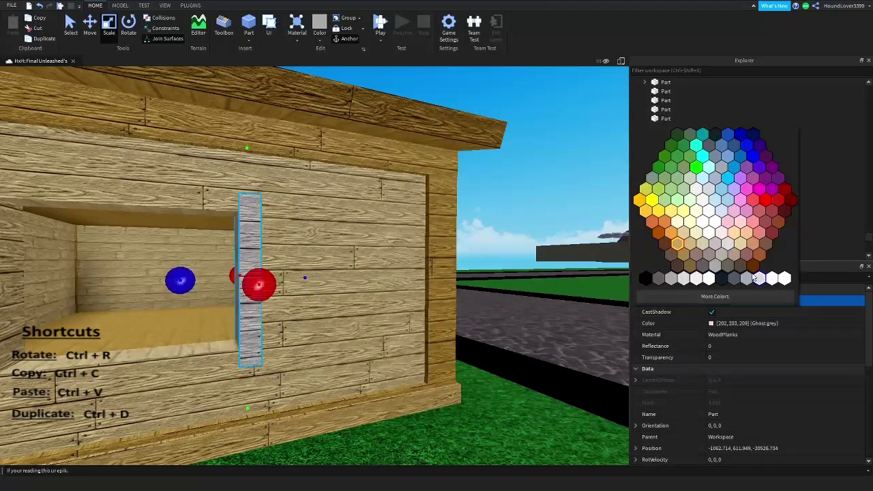
click(724, 280)
click(740, 336)
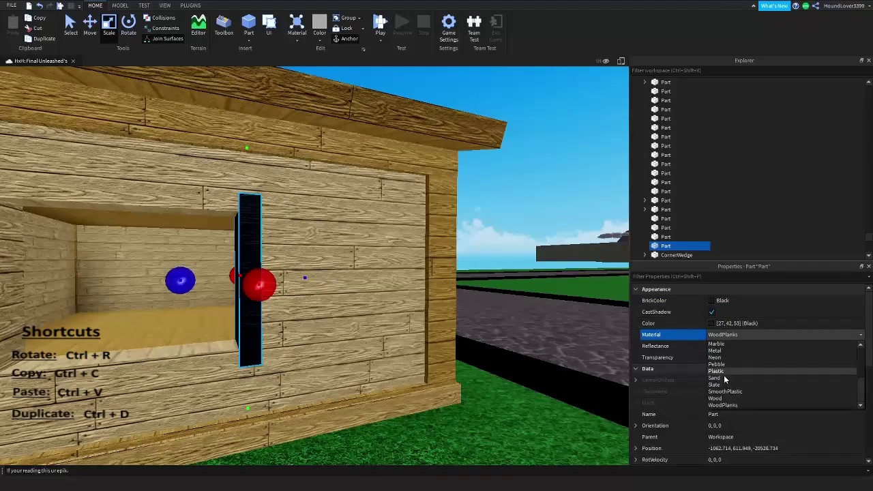
click(731, 392)
Duplicate the black frame bar and move the copy to the opposite vertical edge of the window opening
scroll(430, 284, up, 3)
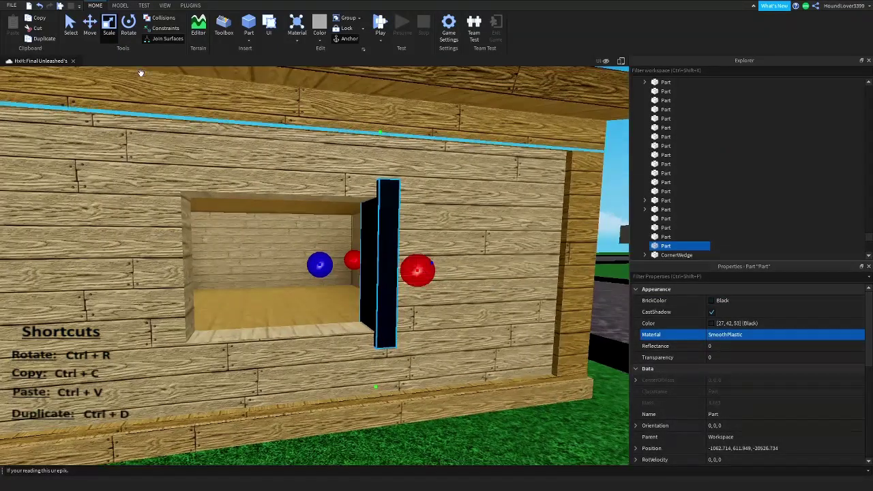
click(95, 34)
right_drag(268, 223, 254, 228)
drag(361, 247, 265, 258)
key(d)
right_drag(266, 258, 263, 224)
Duplicate the second vertical bar, shrink the copy to its lower end and stretch it across as the window's bottom bar
click(108, 28)
scroll(228, 174, up, 2)
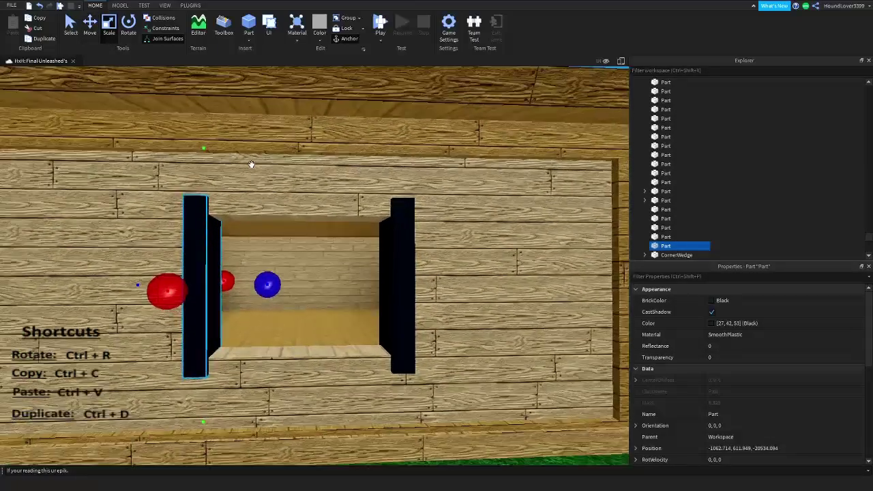
drag(216, 180, 236, 282)
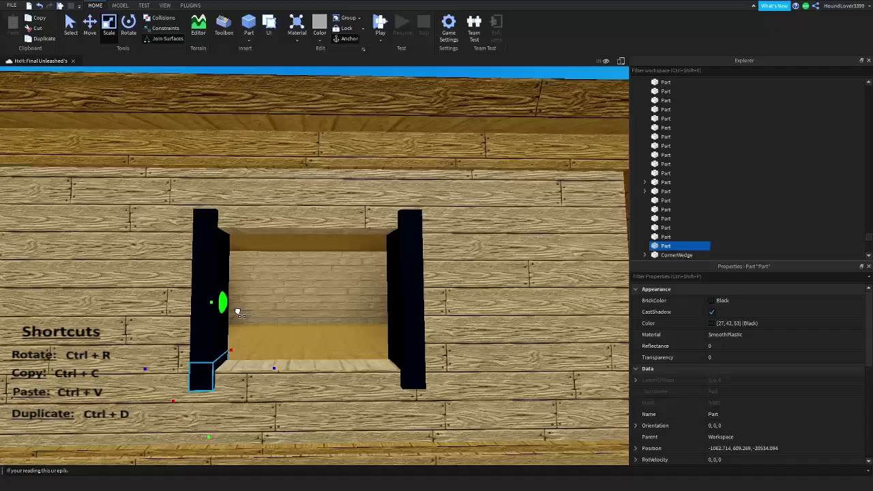
drag(283, 364, 468, 376)
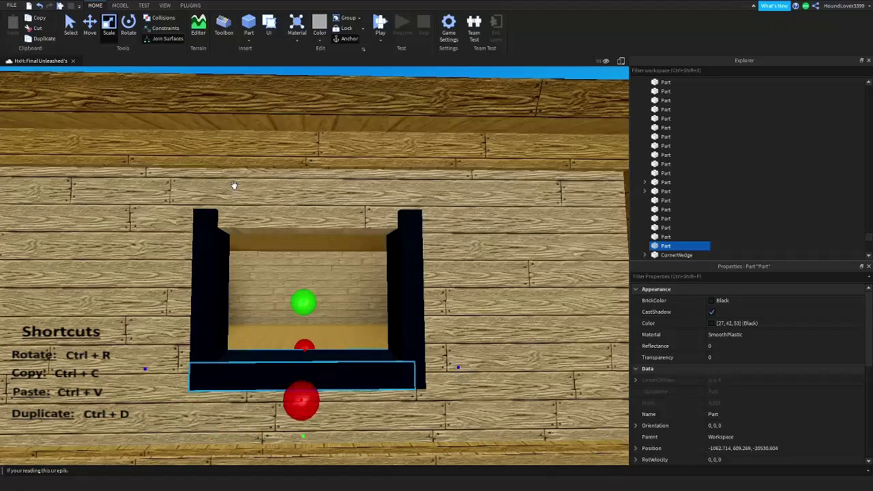
Duplicate the vertical bar again, shrink the copy to its upper end and stretch it across as the window's top bar
click(225, 278)
drag(211, 434, 214, 332)
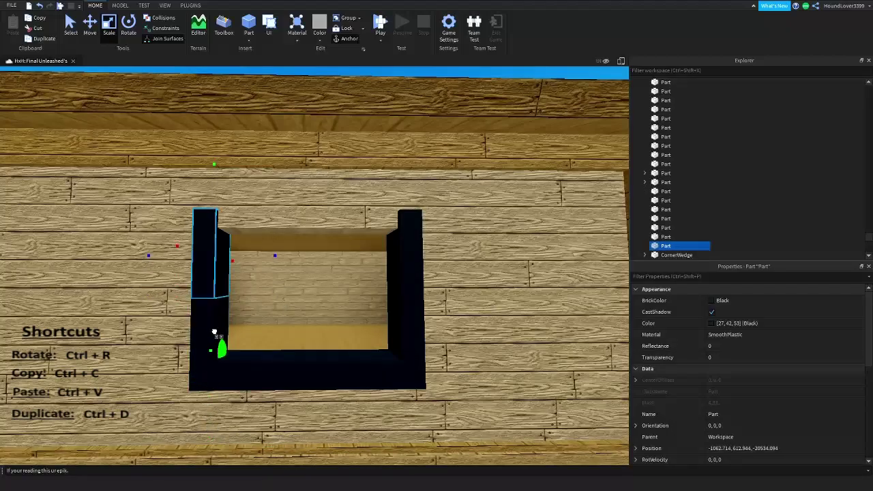
drag(274, 235, 468, 259)
drag(312, 300, 313, 296)
right_drag(313, 317, 332, 304)
click(398, 148)
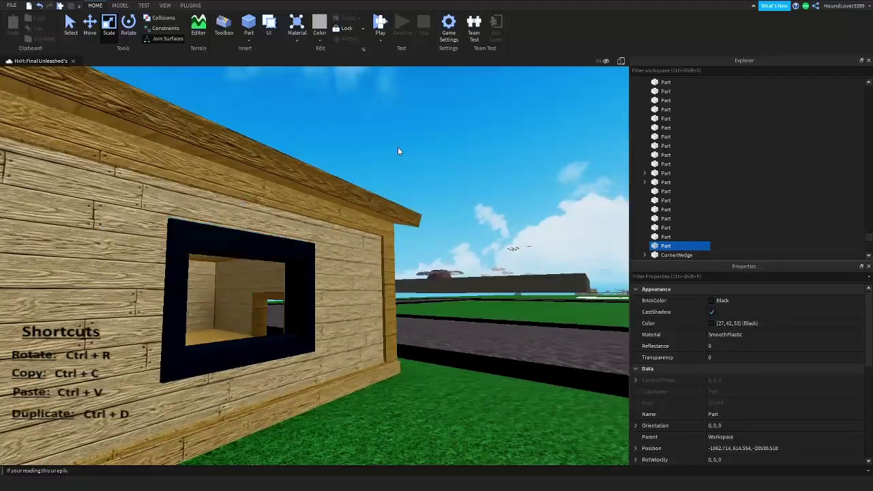
Duplicate the top frame bar and extend the copy downward until it covers the whole window opening
right_drag(399, 148, 394, 146)
scroll(394, 146, down, 2)
scroll(393, 146, up, 2)
scroll(323, 278, down, 2)
right_drag(324, 277, 324, 277)
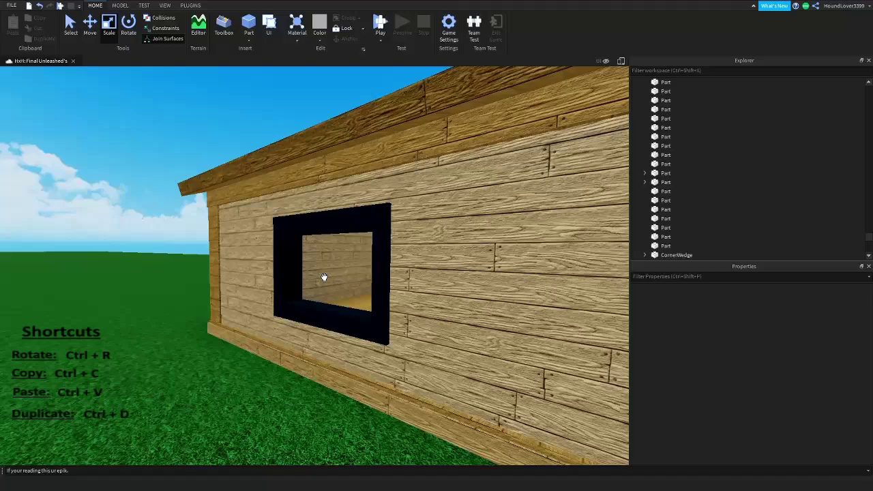
click(347, 215)
right_drag(348, 215, 349, 216)
key(a)
key(w)
drag(346, 219, 345, 220)
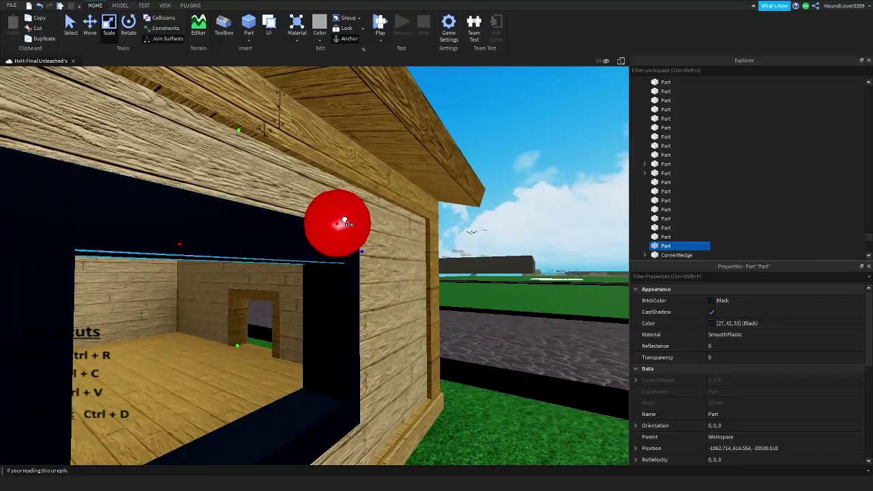
right_drag(344, 223, 345, 223)
key(s)
right_drag(195, 220, 195, 220)
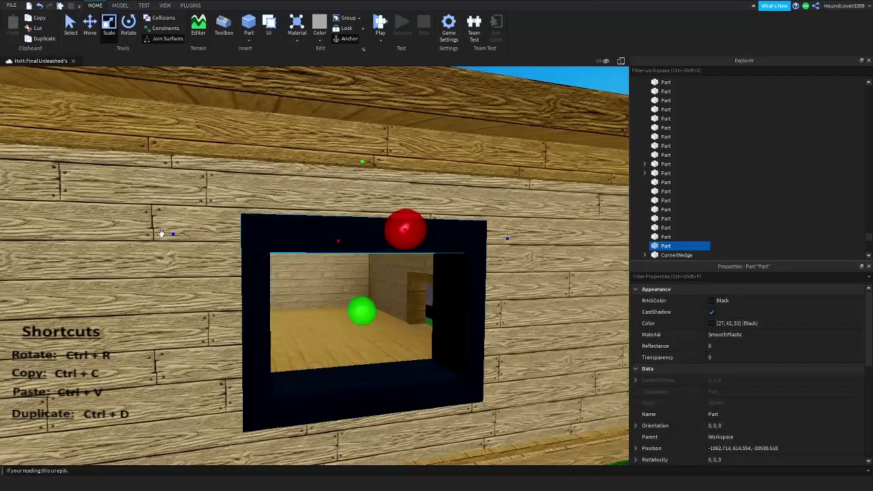
drag(377, 302, 365, 388)
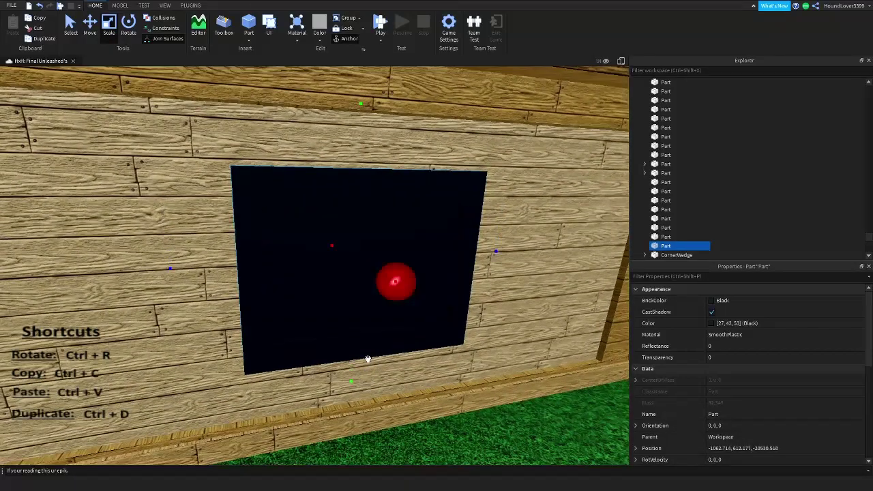
Reduce the covering panel's thickness so its outer face sits recessed inside the black window frame
key(w)
right_drag(380, 339, 380, 340)
drag(421, 296, 378, 285)
key(f)
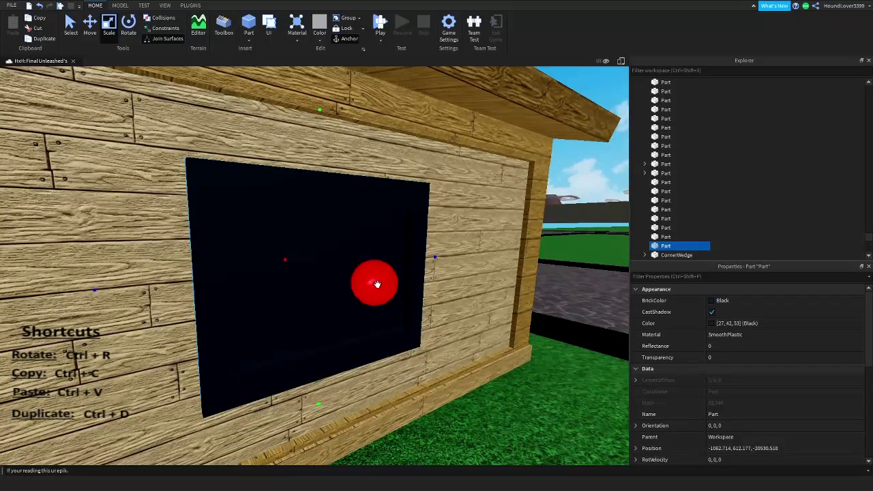
Colour the recessed window panel Pastel Blue
click(742, 301)
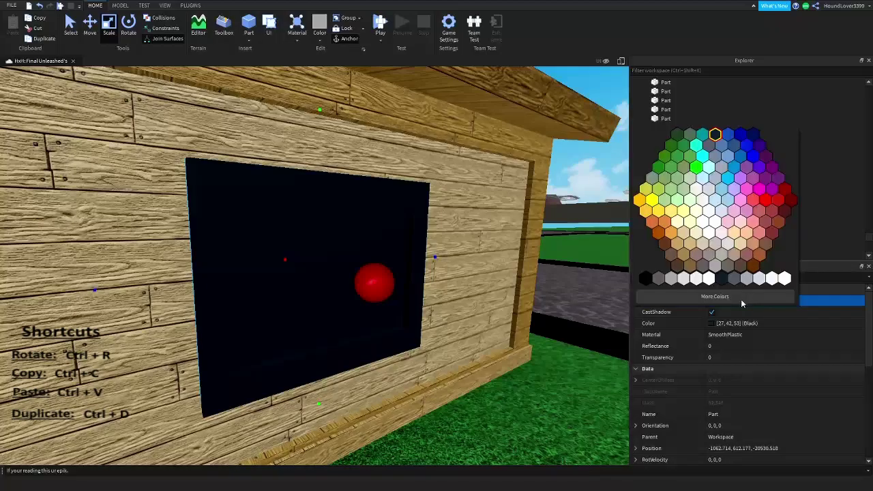
click(722, 195)
right_drag(444, 241, 423, 238)
key(w)
key(w)
key(s)
key(w)
key(d)
key(w)
right_drag(360, 203, 360, 203)
key(s)
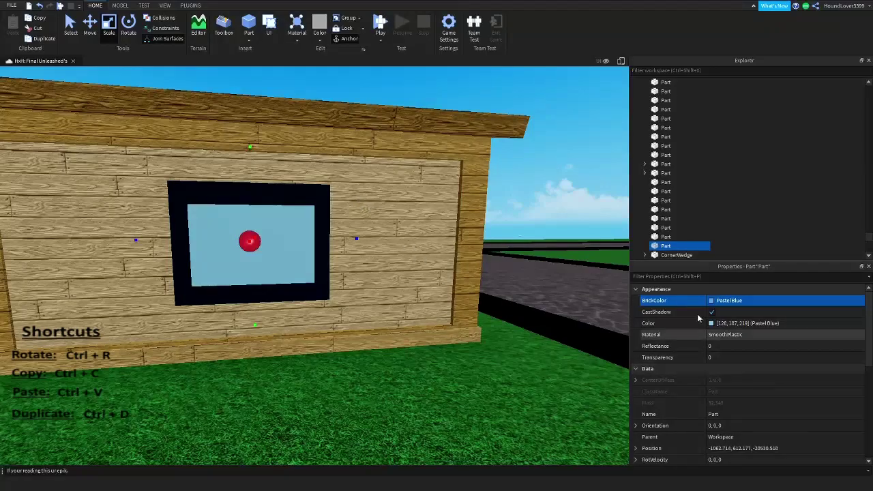
Set the Pastel Blue window pane's transparency to 0.5
click(722, 359)
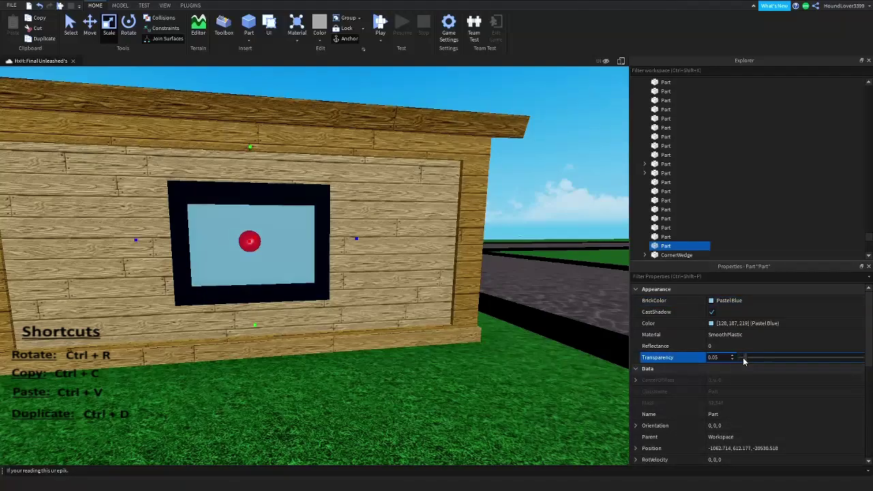
drag(764, 362, 837, 369)
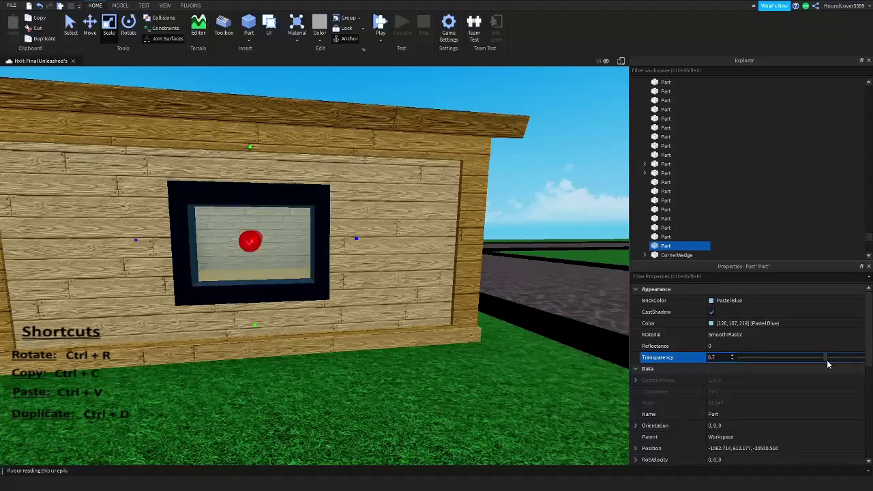
drag(795, 362, 806, 360)
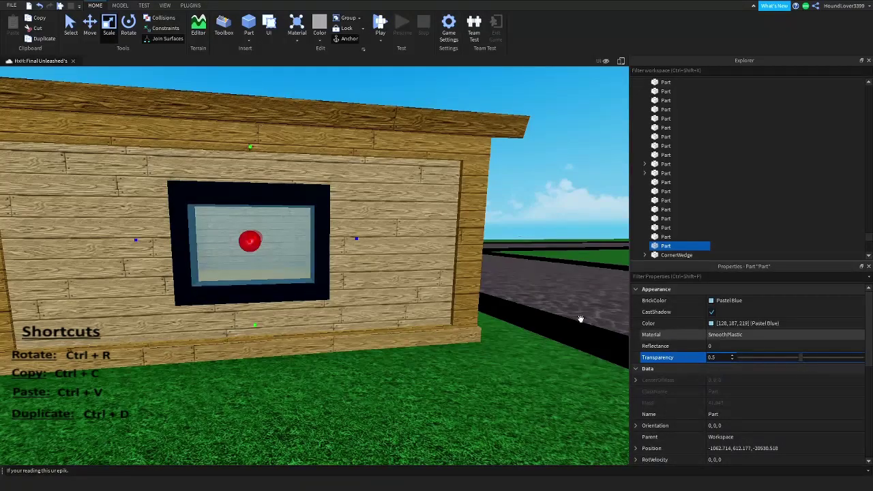
right_drag(442, 279, 441, 265)
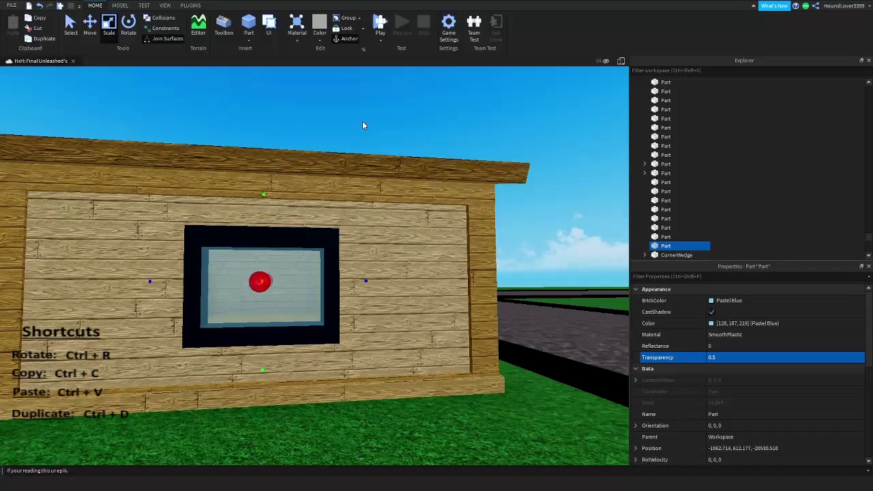
click(350, 110)
Group the four black window frame bars and the transparent blue glass pane into a single model
key(d)
right_drag(350, 110, 379, 138)
key(w)
key(s)
key(s)
key(d)
key(w)
key(s)
key(s)
click(346, 169)
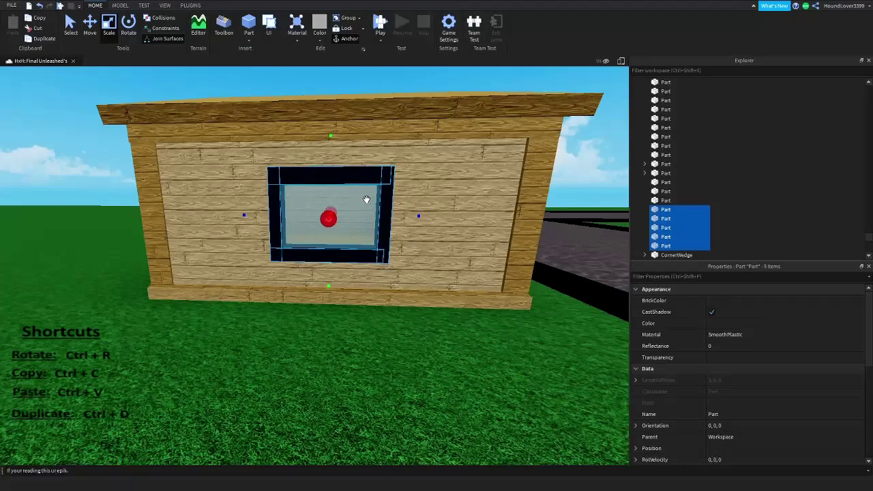
right_drag(367, 199, 366, 199)
right_click(396, 191)
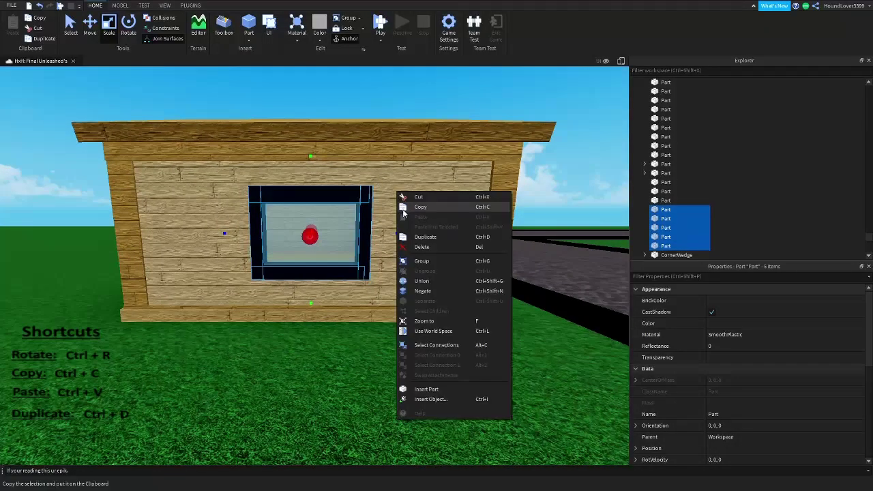
click(422, 260)
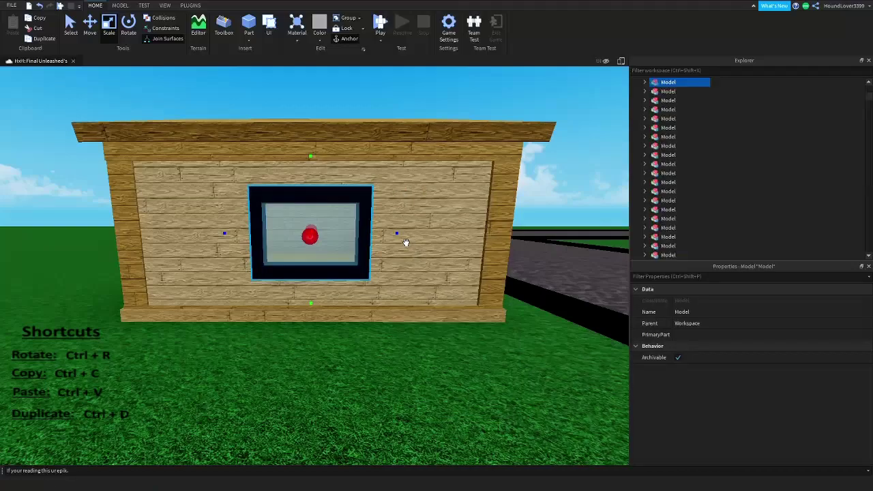
Rename the grouped window model as Window
key(d)
right_click(670, 87)
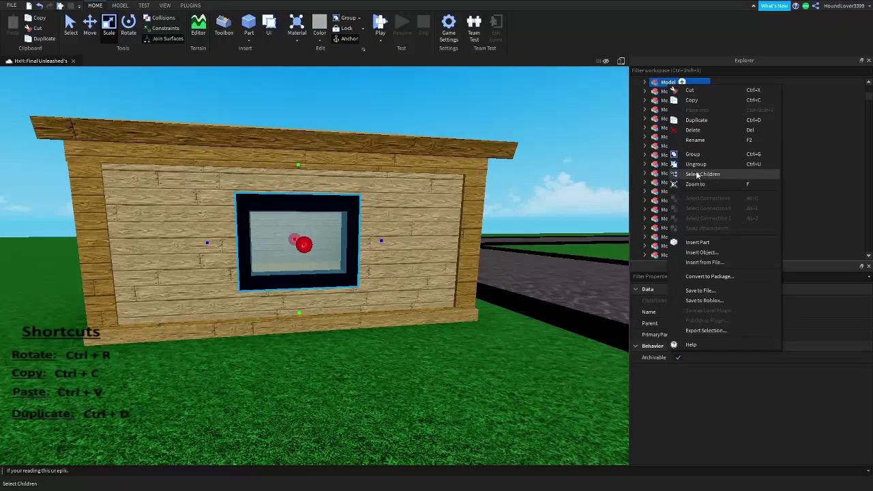
click(699, 141)
text(Window)
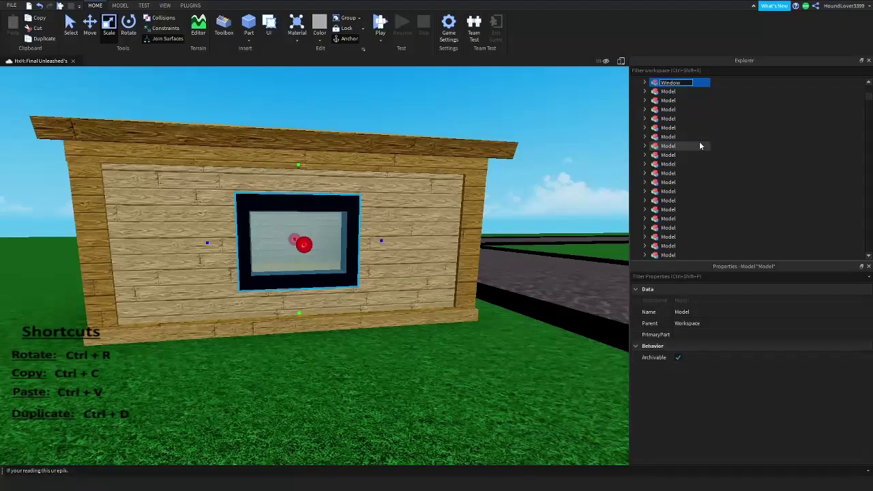
key(Return)
click(535, 107)
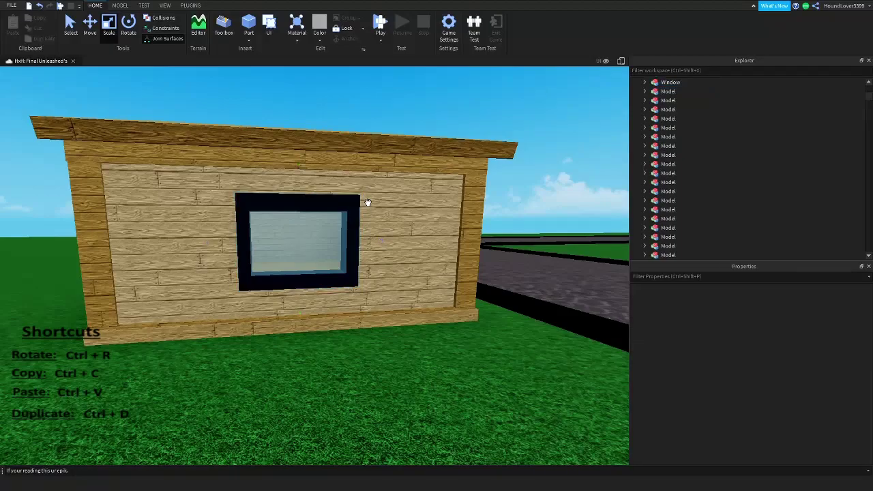
click(354, 197)
right_drag(354, 198, 358, 193)
click(401, 117)
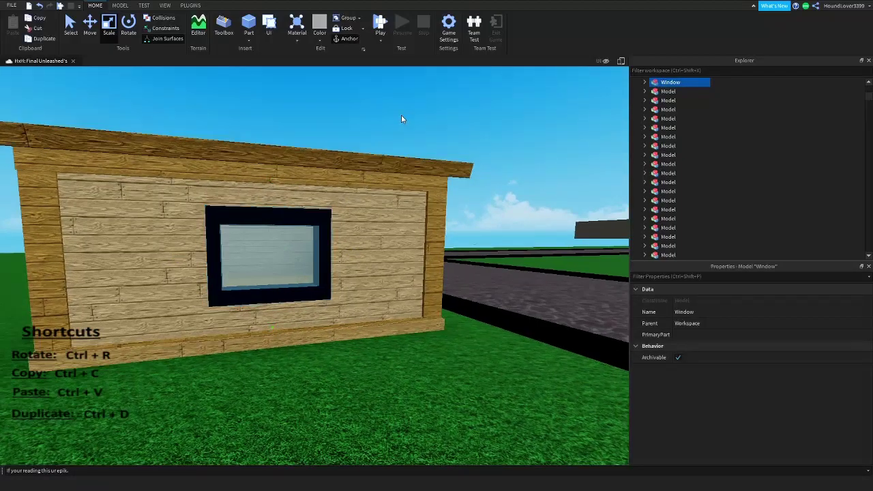
Move the negative block through the house until it intersects the opposite side wall
right_drag(419, 127, 359, 195)
key(s)
key(w)
click(356, 209)
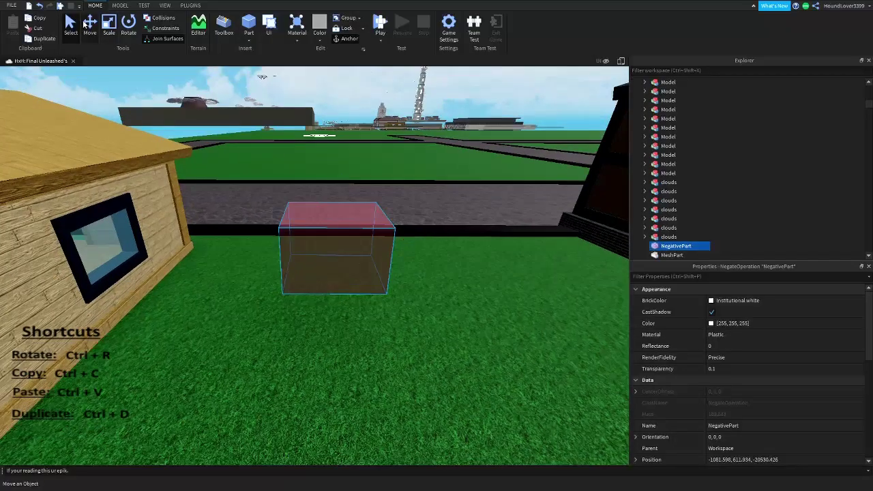
key(a)
mouse_move(423, 245)
mouse_down()
mouse_move(395, 247)
mouse_move(408, 242)
mouse_up()
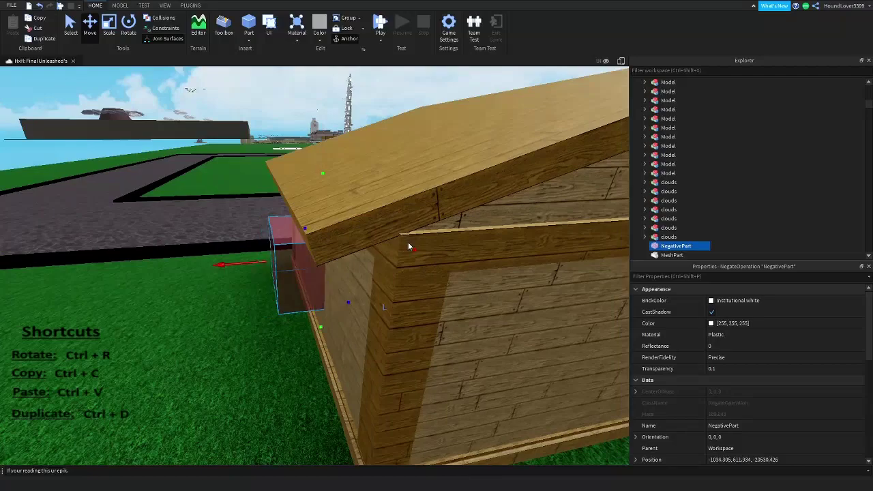
key(a)
right_drag(408, 242, 375, 250)
key(d)
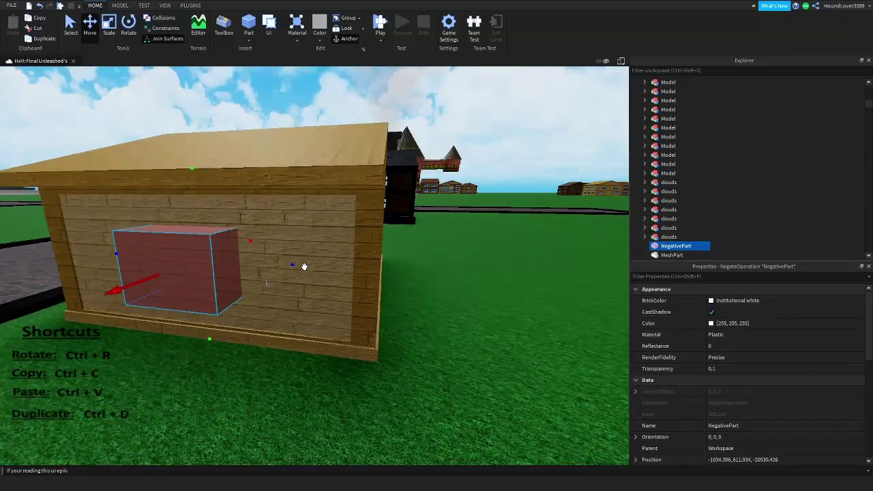
Duplicate the negative block and move the copy out past the rear corner of the house
key(ctrl+d)
drag(292, 264, 638, 283)
key(s)
key(a)
right_drag(452, 249, 450, 246)
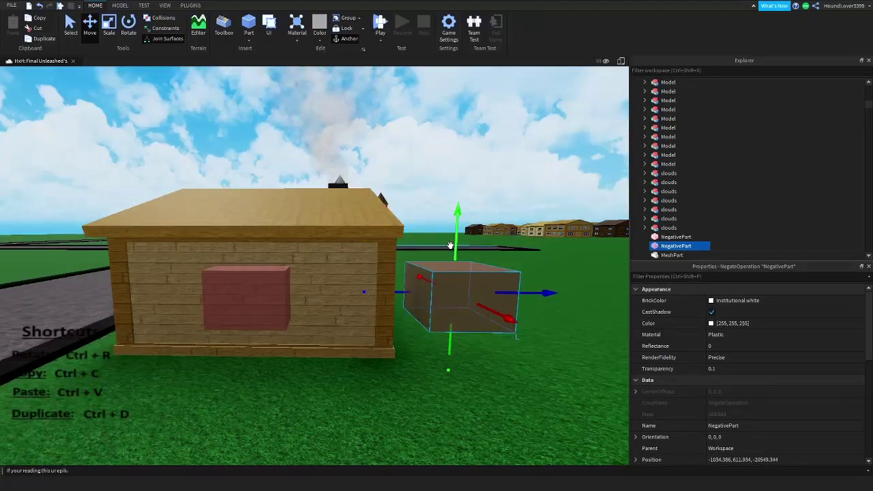
Union the first negative block with the Cashmere side wall to cut a window opening
click(345, 136)
key(a)
right_drag(346, 137, 369, 150)
key(w)
click(363, 220)
right_drag(362, 220, 361, 212)
key(d)
key(s)
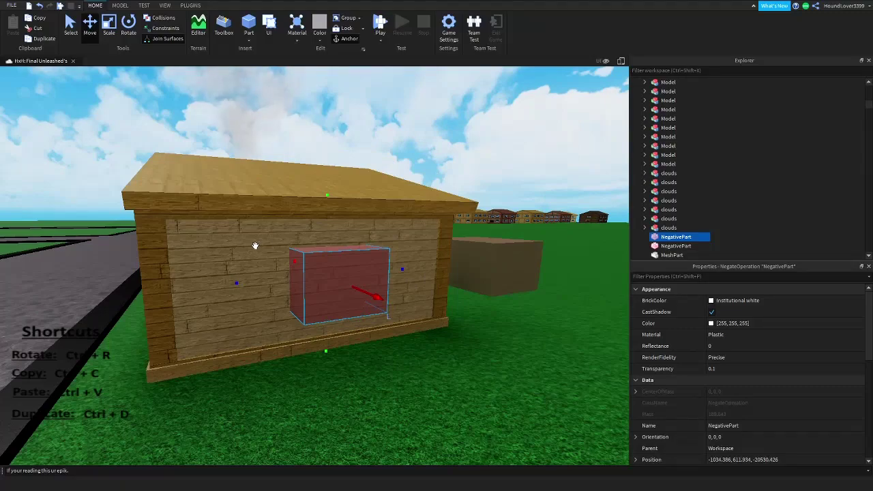
ctrl+click(288, 216)
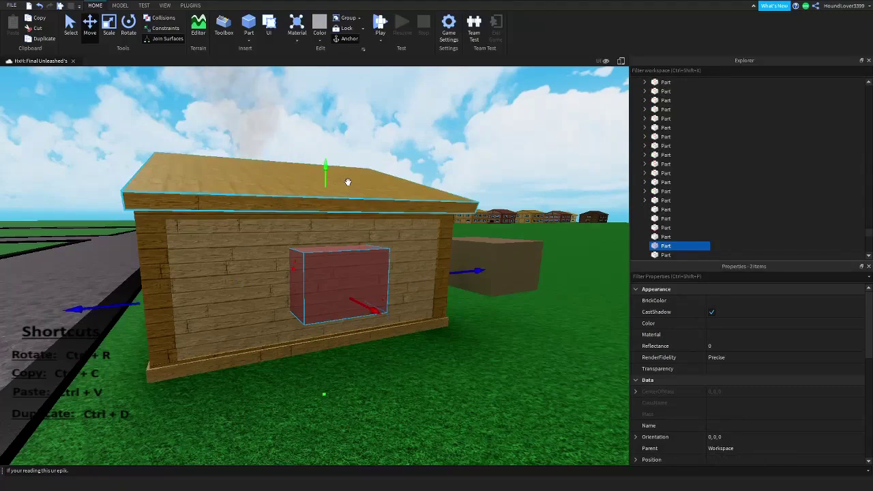
right_click(374, 170)
click(405, 256)
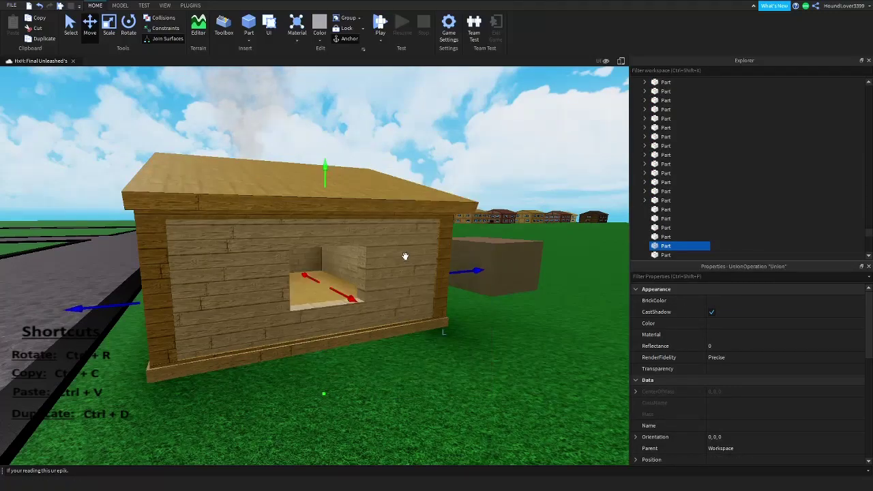
click(398, 112)
Duplicate the Window model and slide the copy through the house towards the opposite side wall
key(w)
right_drag(398, 112, 398, 111)
key(a)
key(a)
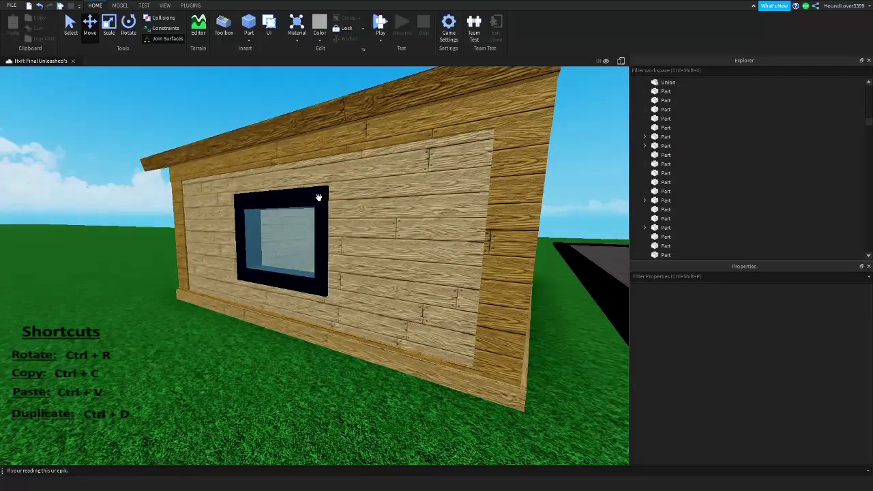
click(317, 198)
right_drag(355, 237, 355, 237)
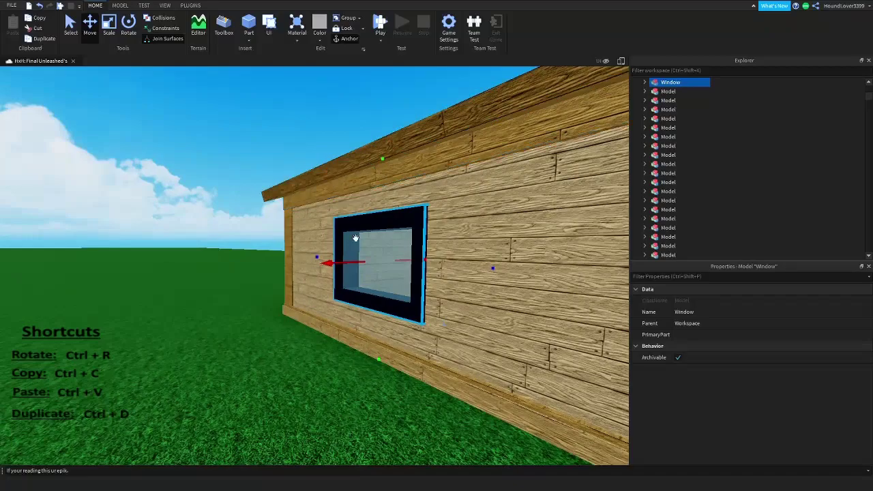
drag(332, 262, 336, 259)
key(d)
right_drag(338, 260, 336, 259)
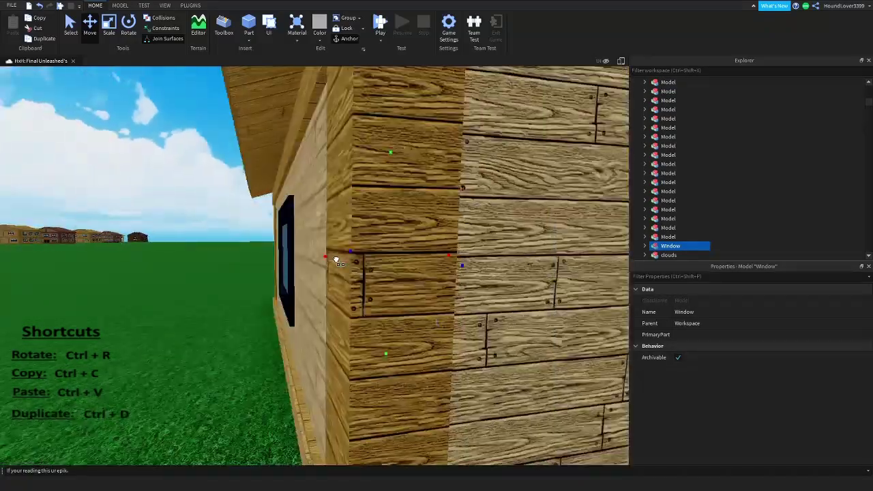
Fit the Window copy into the opening cut in the opposite side wall
drag(337, 260, 336, 259)
right_drag(337, 259, 336, 259)
drag(337, 260, 338, 262)
right_drag(336, 259, 337, 262)
key(w)
drag(338, 262, 182, 275)
right_drag(345, 259, 345, 259)
scroll(344, 258, down, 3)
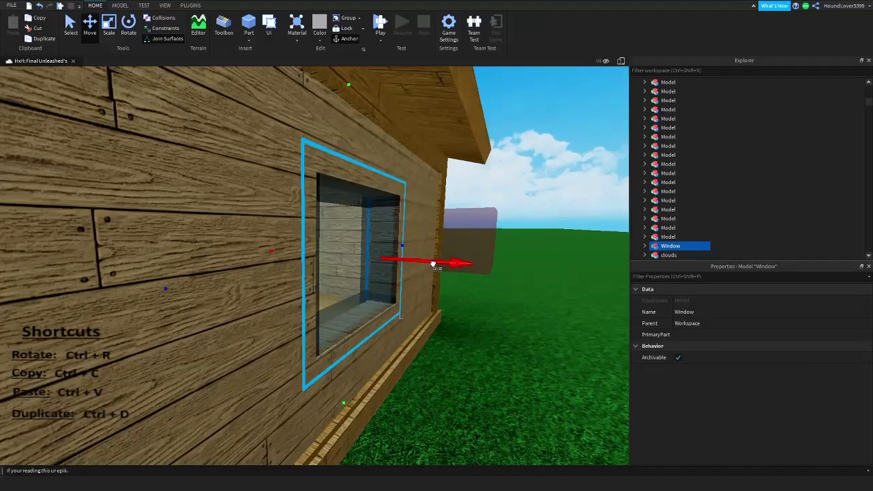
key(w)
right_drag(437, 267, 450, 254)
key(s)
click(756, 141)
Examine the house's rear wall, gable trim and corner post from several angles
right_drag(490, 203, 387, 250)
key(s)
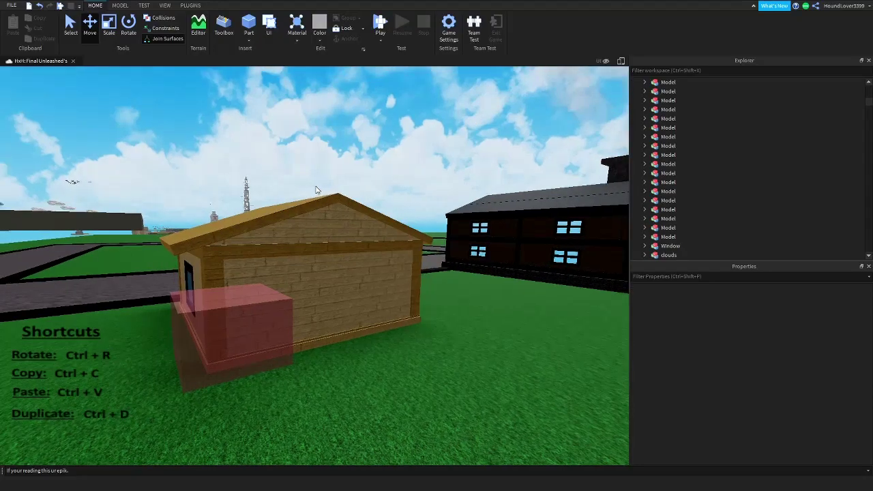
key(w)
right_drag(316, 186, 299, 279)
right_drag(274, 204, 275, 203)
key(s)
click(298, 188)
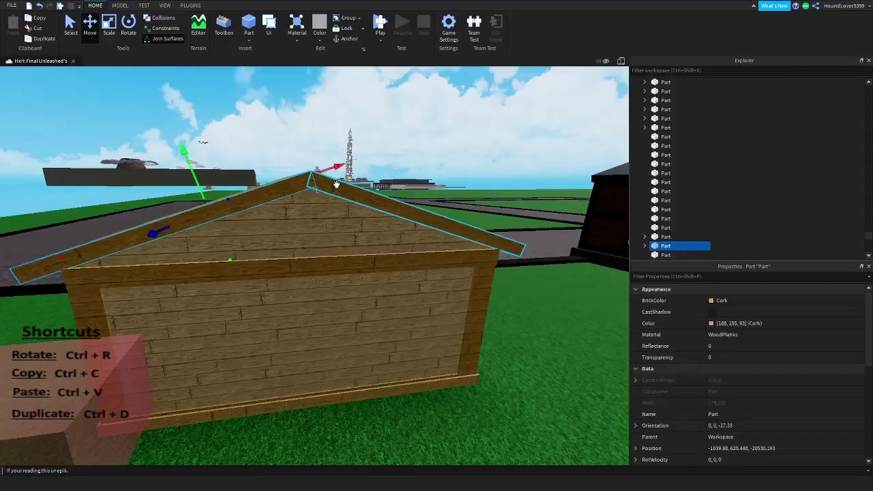
key(a)
click(336, 174)
right_drag(337, 181, 337, 175)
key(a)
right_drag(299, 279, 289, 287)
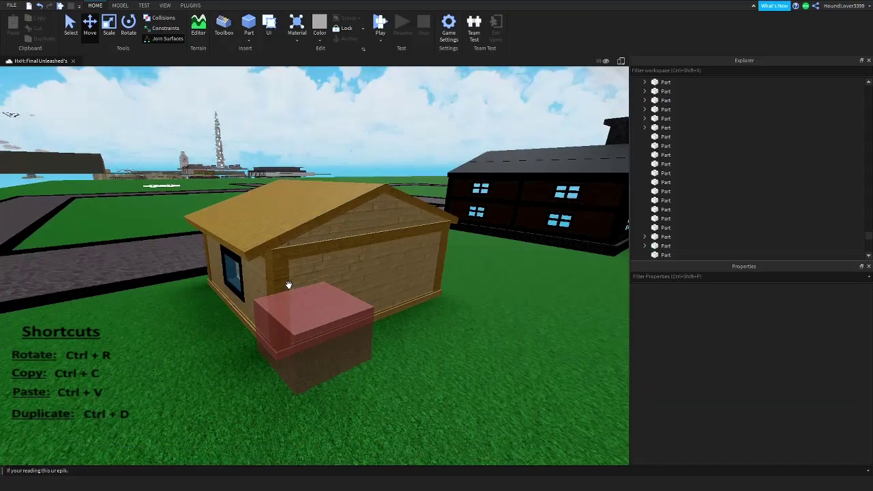
key(w)
click(268, 273)
key(s)
right_drag(352, 249, 359, 226)
key(s)
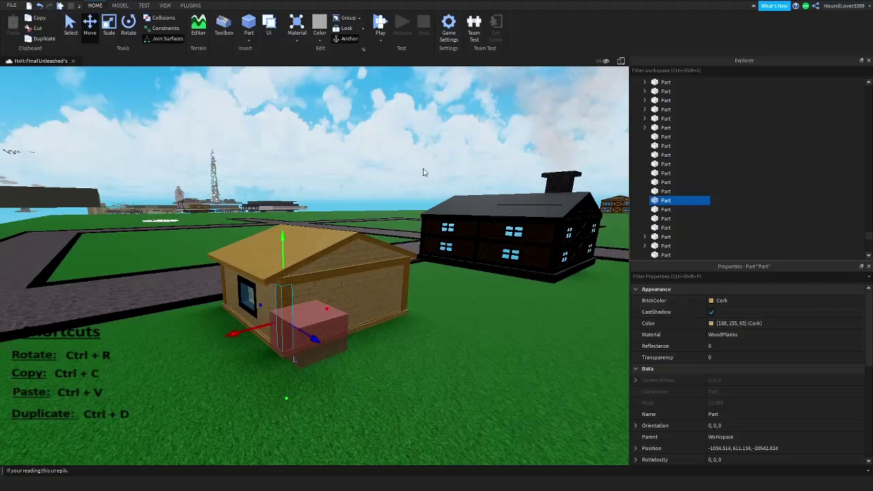
click(398, 175)
right_drag(398, 175, 391, 183)
Move the spare negative block sideways so it sits behind the rear wall
click(343, 241)
key(w)
key(d)
right_drag(343, 241, 345, 244)
drag(365, 297, 414, 281)
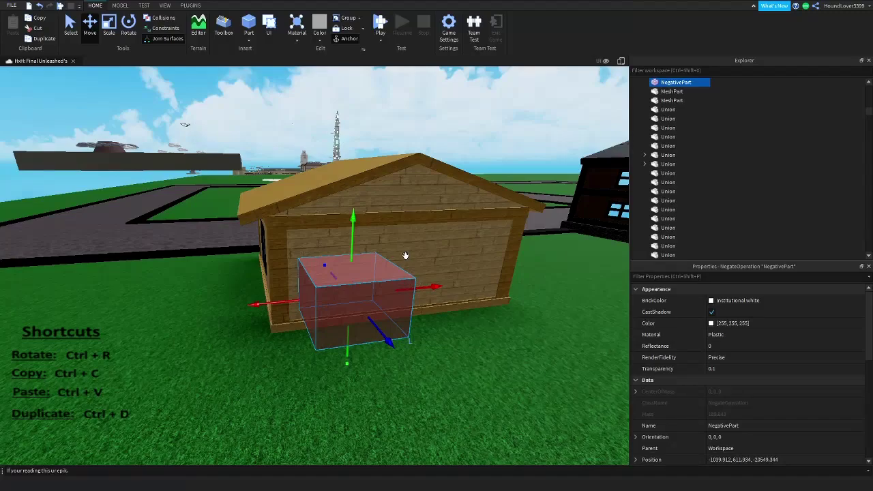
Rotate the negative block 90 degrees and push it into the rear wall where a window belongs
right_drag(403, 261, 403, 262)
key(ctrl+r)
key(w)
key(d)
drag(384, 283, 419, 284)
key(a)
right_drag(418, 285, 415, 281)
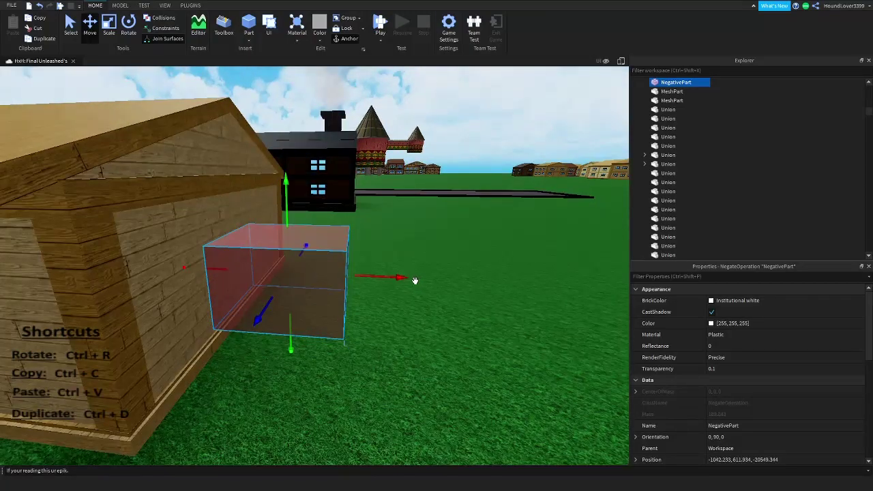
drag(404, 278, 292, 283)
Duplicate the rear negative block and place the copy on the other half of the rear wall, level with the first
right_drag(291, 283, 291, 283)
key(s)
key(w)
key(s)
scroll(290, 283, down, 2)
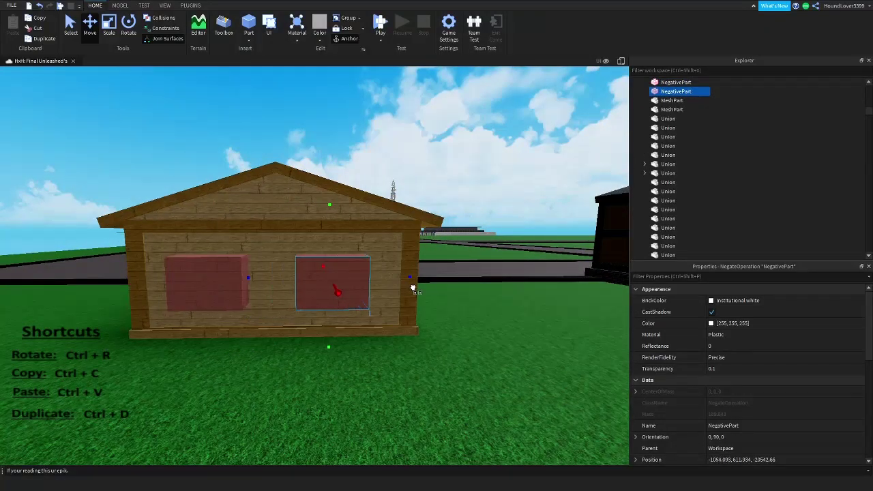
scroll(423, 292, down, 10)
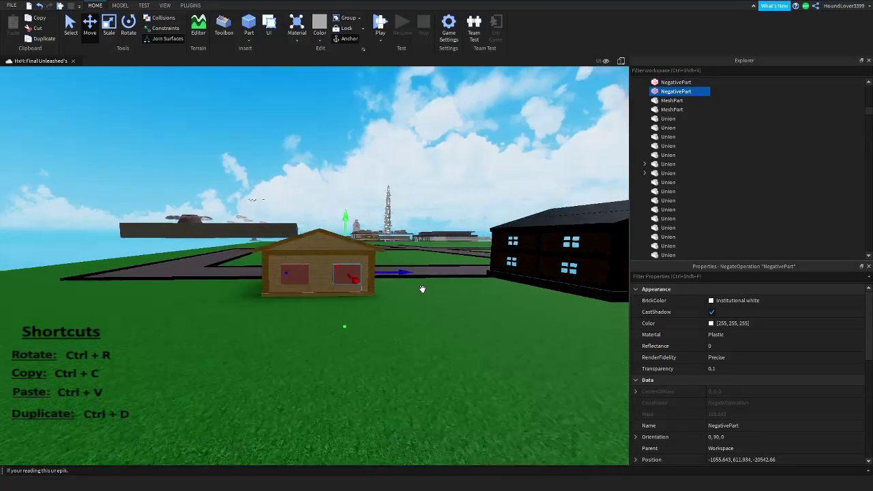
middle_drag(419, 288, 359, 278)
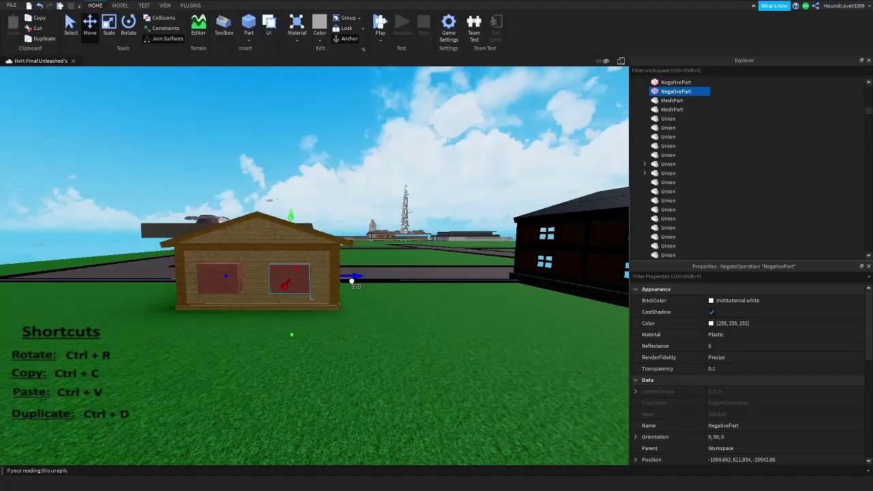
key(a)
key(s)
key(w)
right_drag(324, 289, 341, 277)
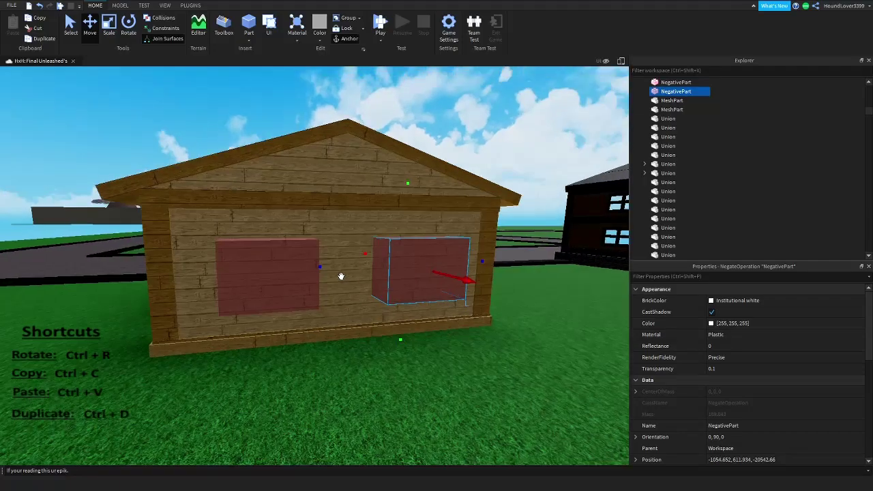
Union both negative blocks with the rear wall to cut two window openings
right_drag(362, 236, 285, 290)
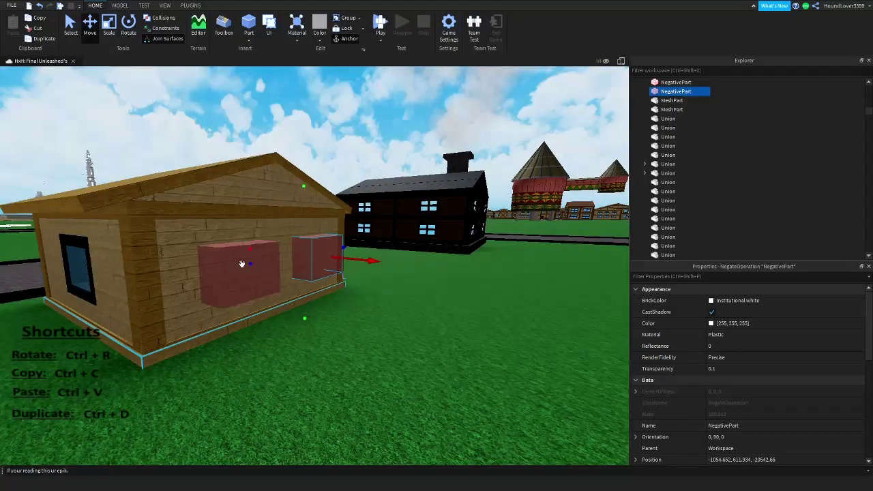
right_drag(242, 264, 278, 266)
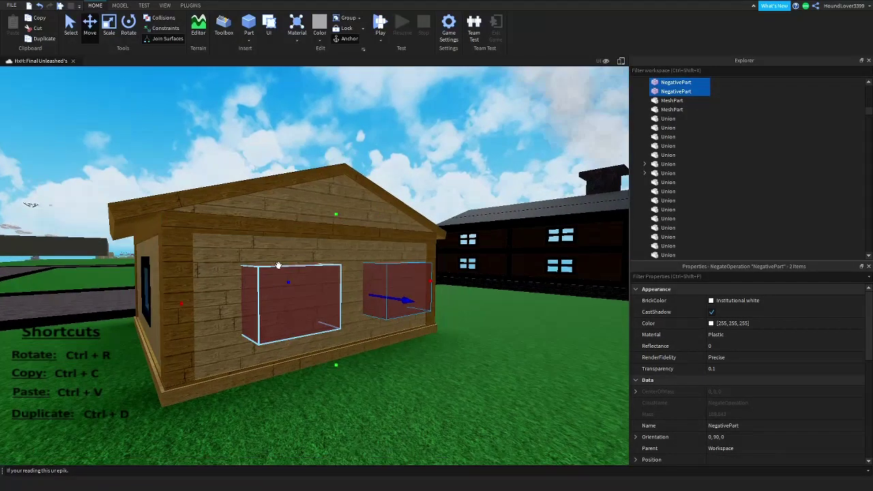
shift+click(250, 238)
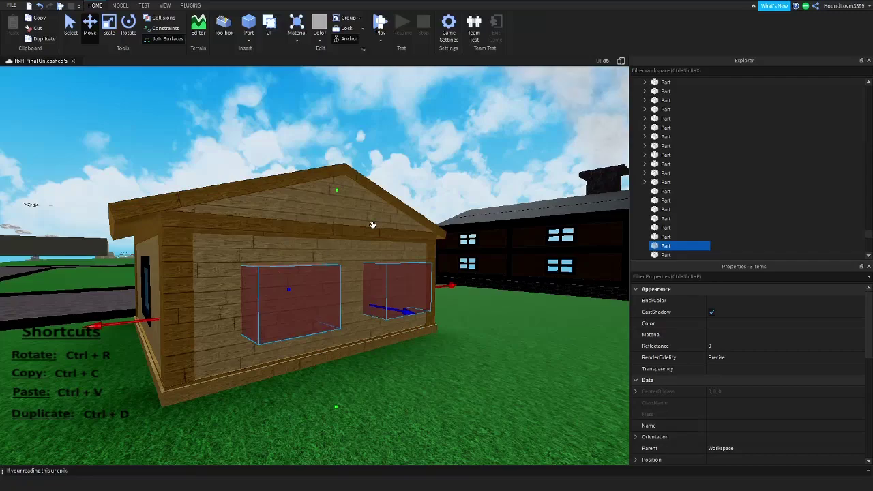
right_click(395, 196)
click(428, 284)
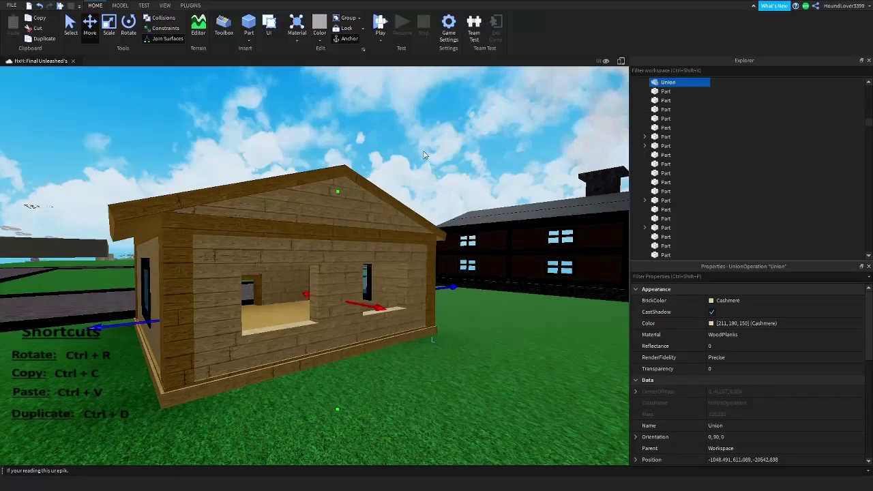
Duplicate the side wall's black-framed window, turn the copy to face the rear wall and fit it into the first opening there
click(423, 148)
key(d)
right_drag(424, 148, 424, 152)
key(w)
key(a)
click(233, 200)
key(a)
right_drag(252, 205, 250, 225)
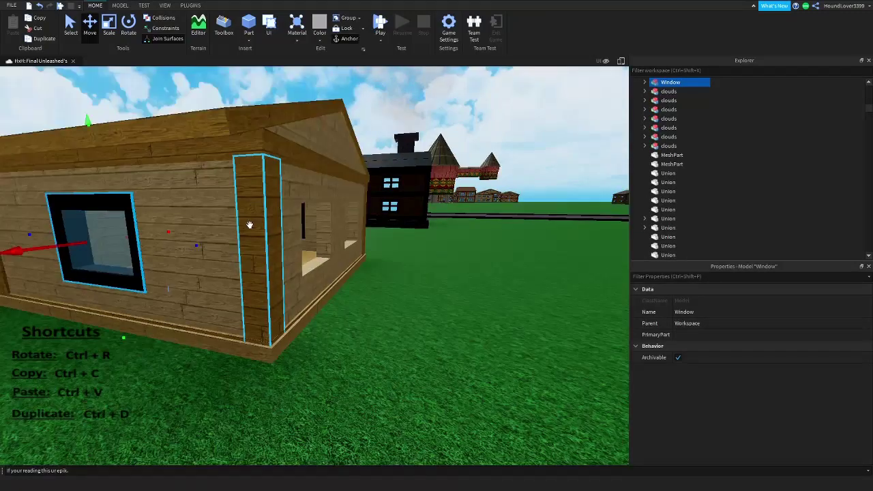
drag(194, 247, 403, 271)
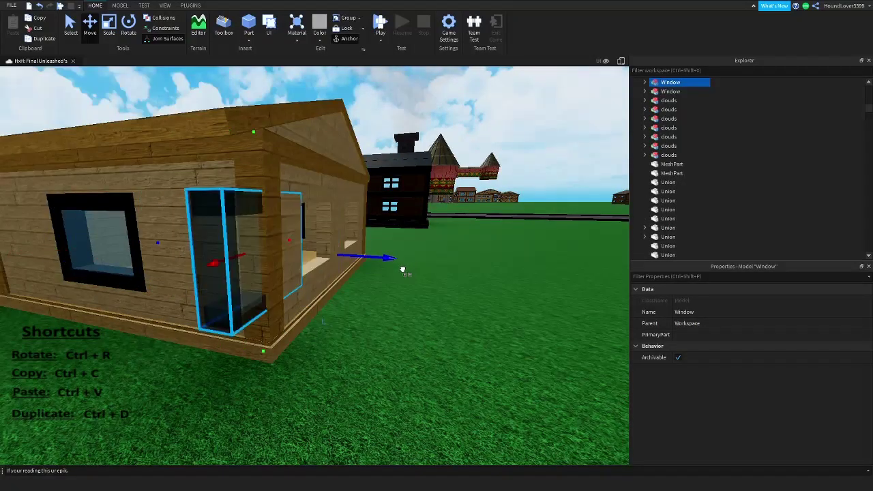
right_drag(410, 271, 341, 267)
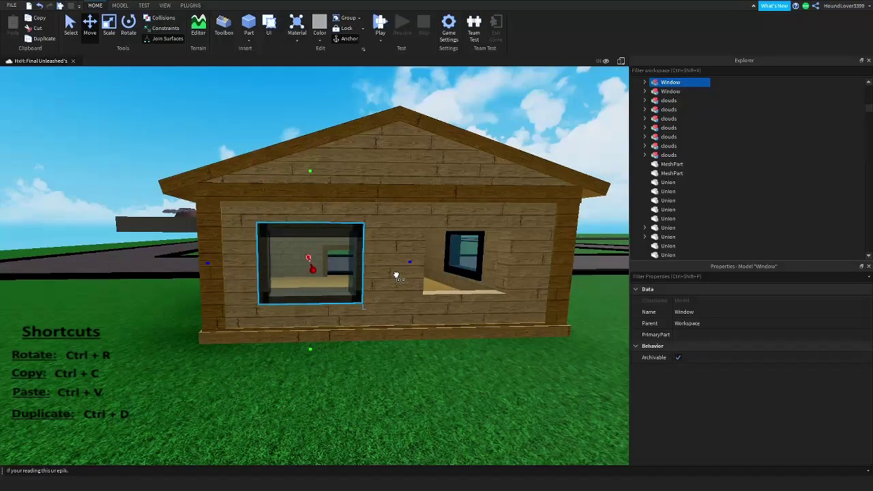
Duplicate the rear window and slide the copy sideways into the second rear wall opening
key(d)
right_drag(397, 275, 328, 260)
drag(297, 261, 421, 277)
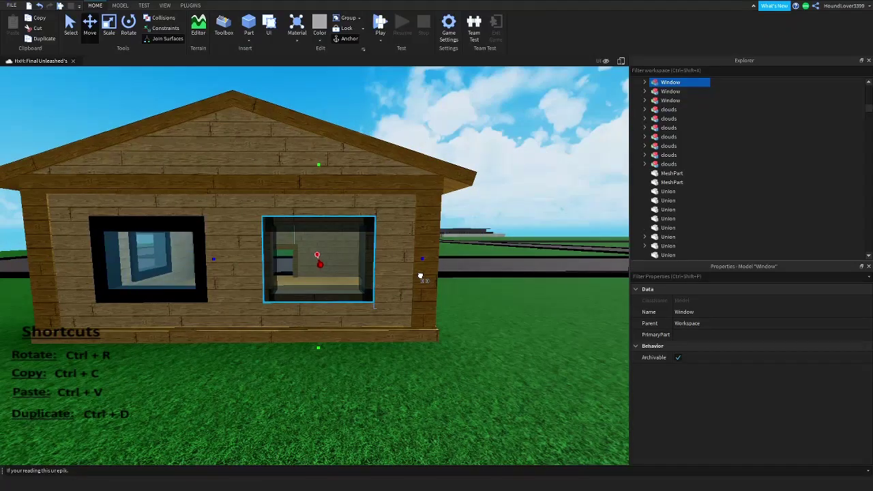
scroll(427, 170, down, 3)
click(423, 158)
Examine the house from outside, from the rear around to the front by the road
key(d)
right_drag(423, 158, 423, 160)
key(d)
key(w)
key(w)
key(s)
key(s)
key(a)
key(w)
key(s)
key(w)
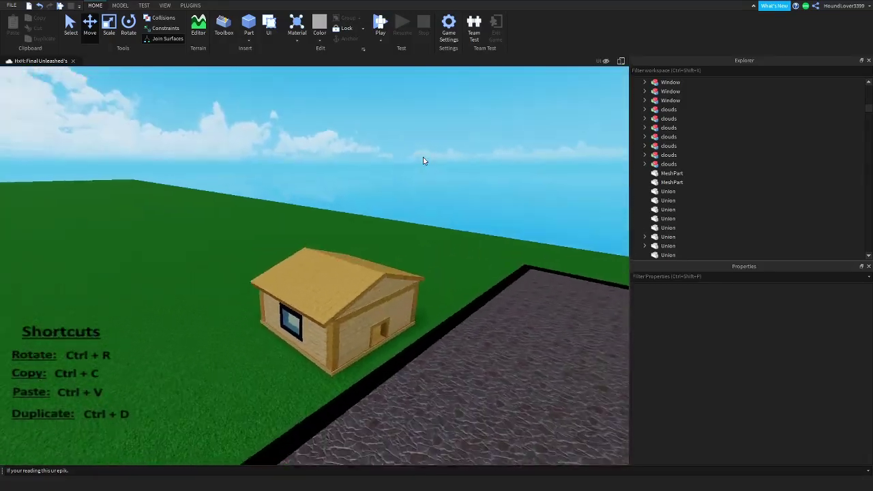
Select the whole house with its walls, trim, roof and windows, check its Anchor option, and clear the selection
middle_drag(423, 160, 346, 228)
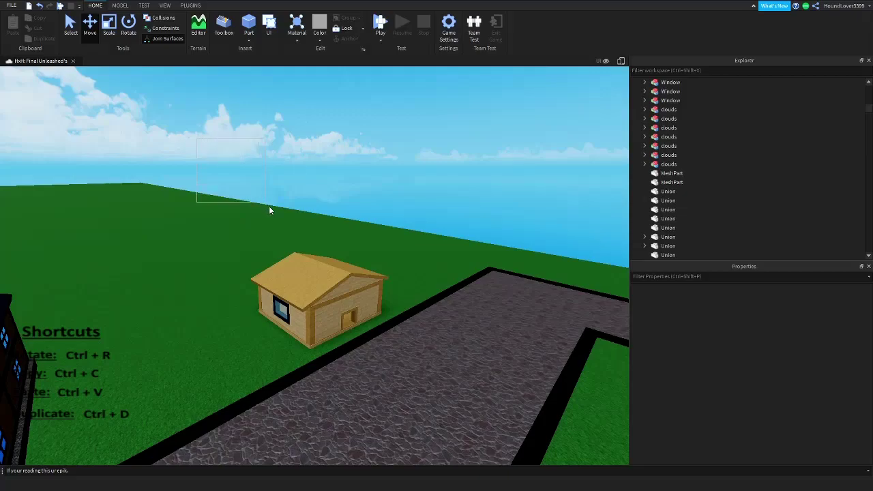
drag(363, 258, 405, 350)
scroll(410, 344, up, 6)
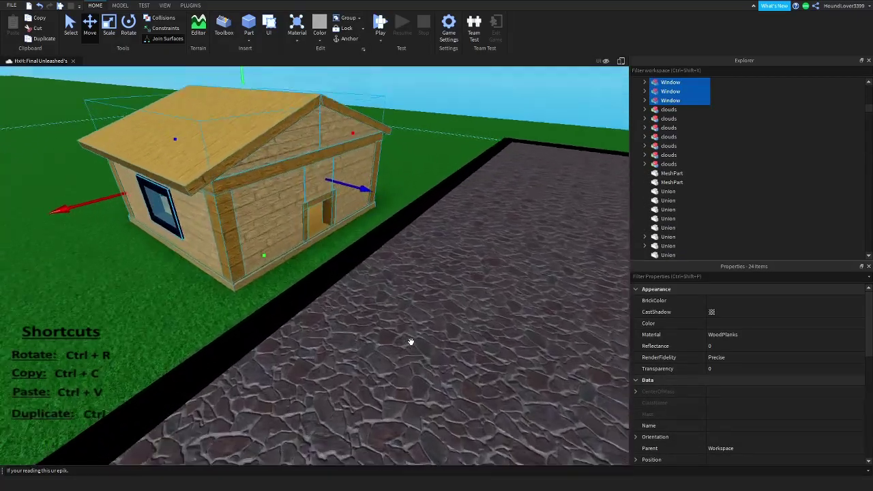
right_drag(411, 342, 411, 344)
scroll(412, 343, down, 1)
right_drag(351, 207, 354, 213)
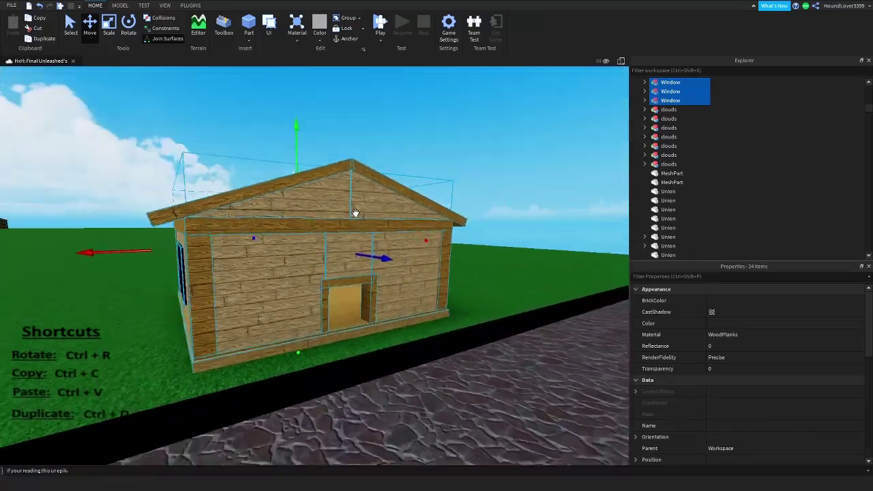
scroll(355, 213, down, 2)
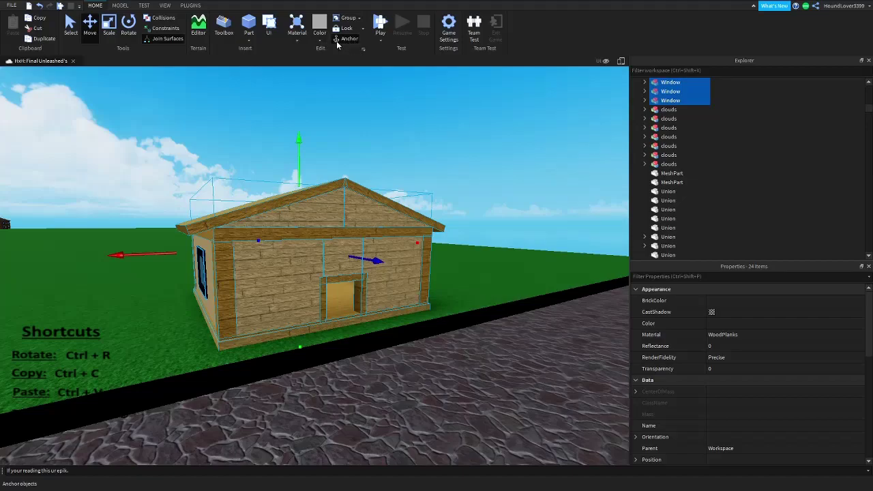
click(343, 194)
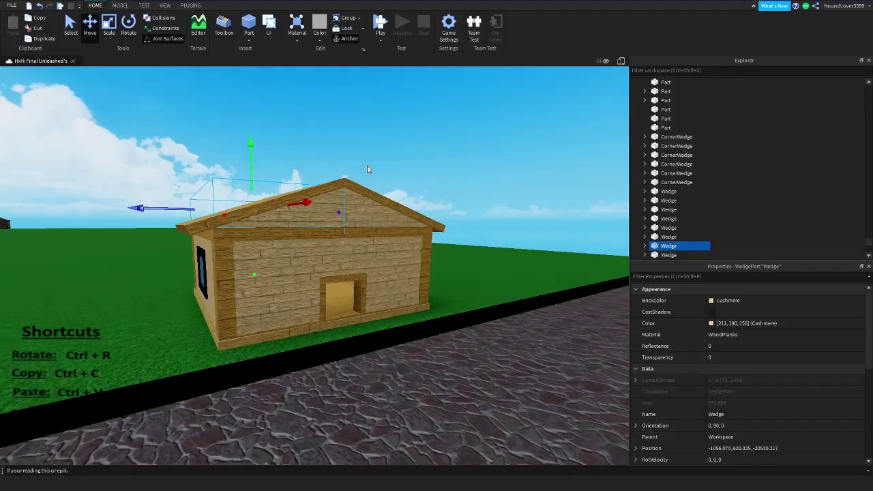
click(390, 108)
key(a)
right_drag(390, 108, 391, 110)
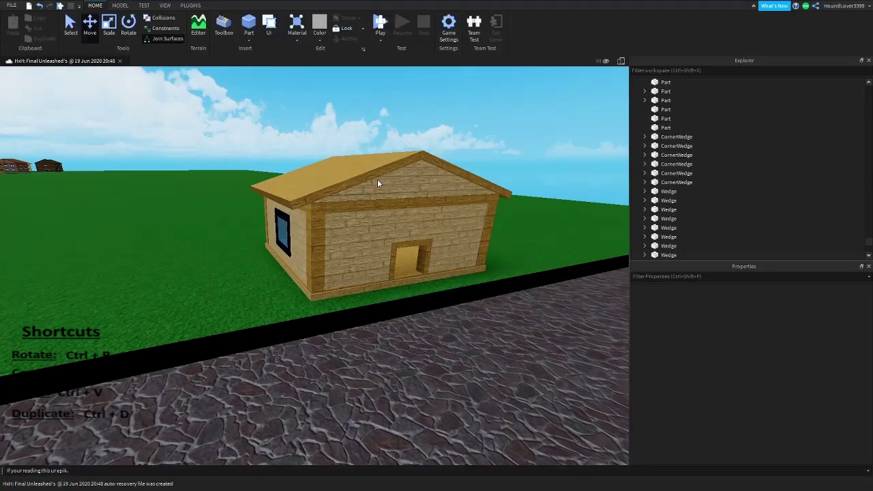
Start a play test and walk the character along the road and through the new house's doorway
key(F5)
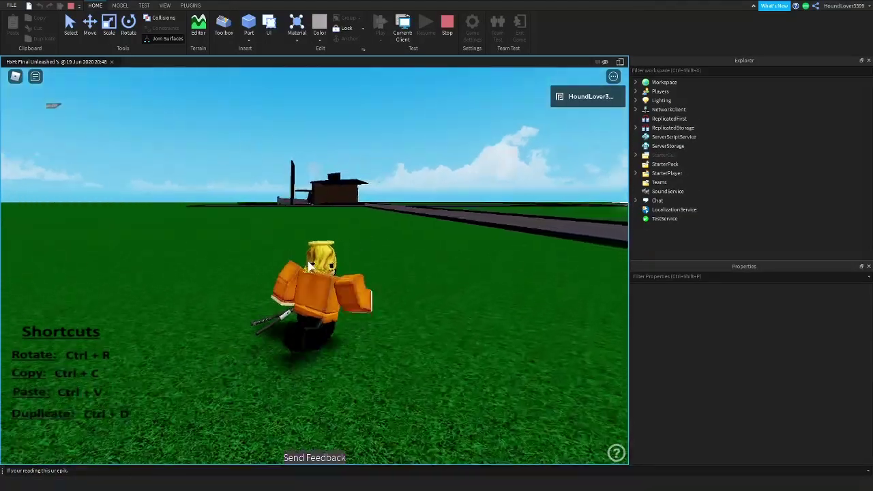
key(w)
key(d)
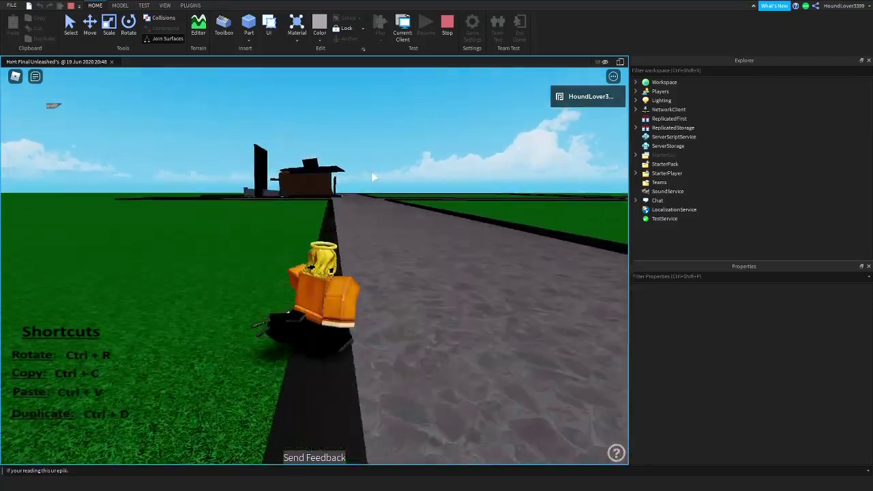
right_drag(331, 177, 332, 177)
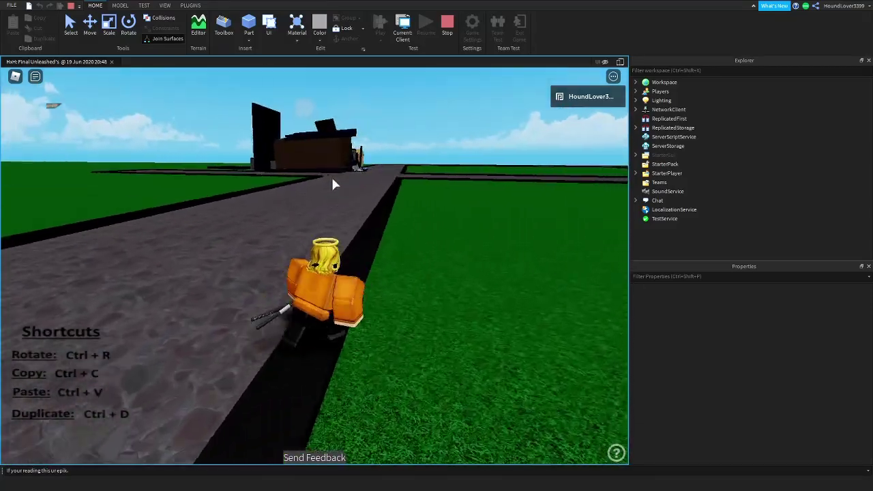
key(d)
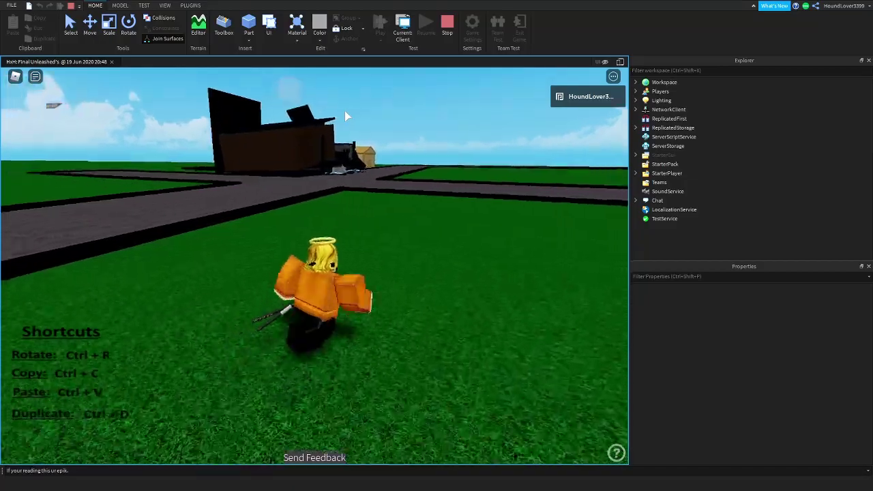
key(w)
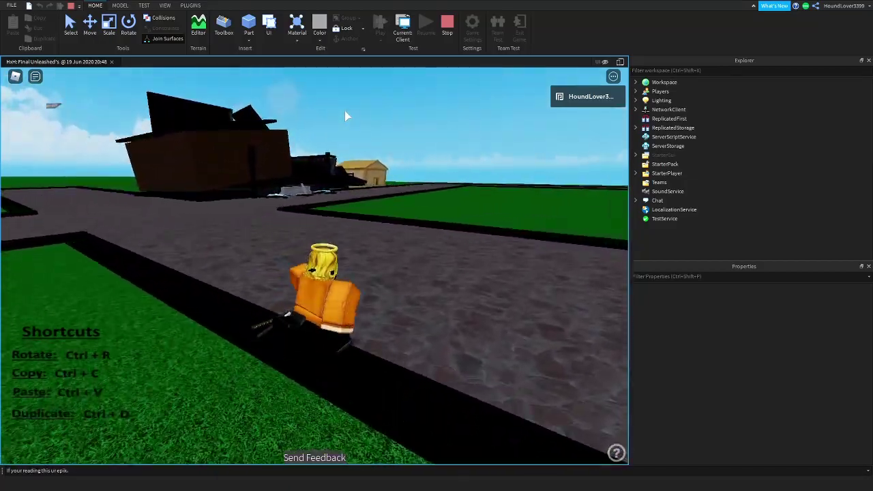
key(w)
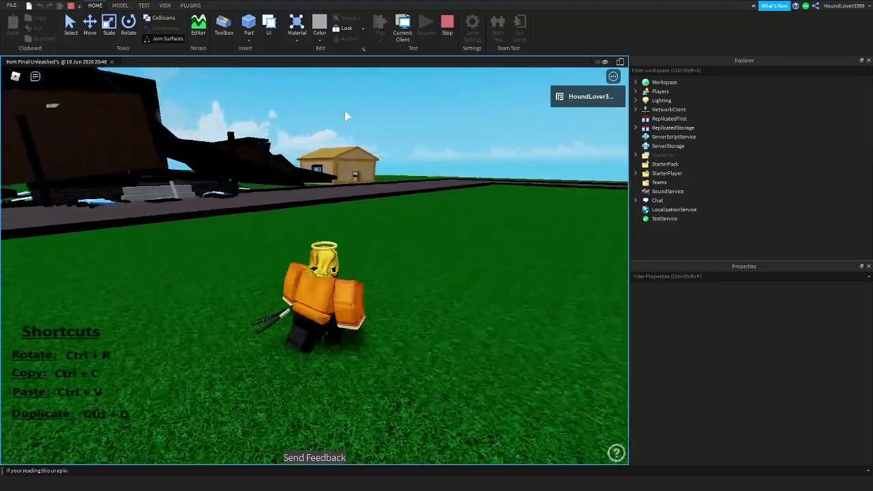
key(w)
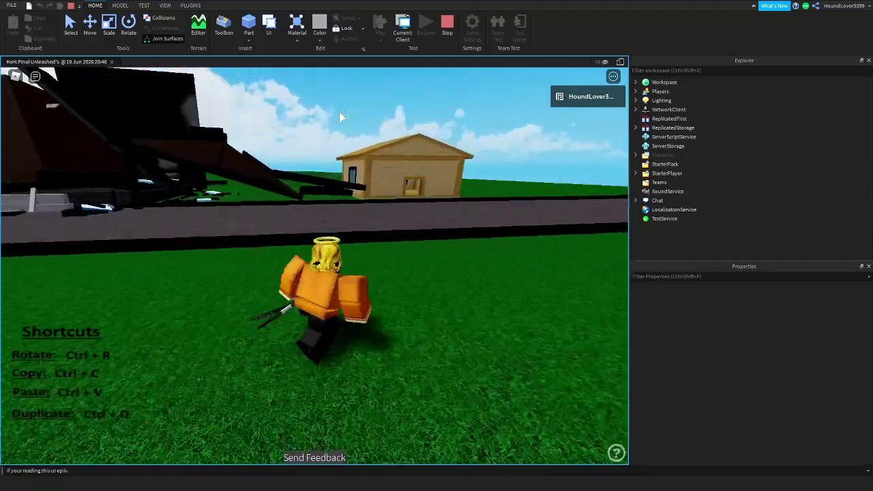
key(w)
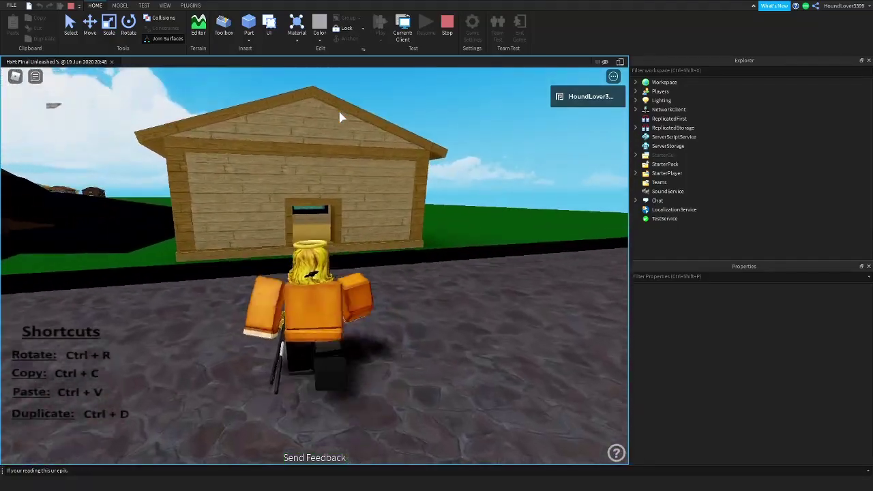
key(w)
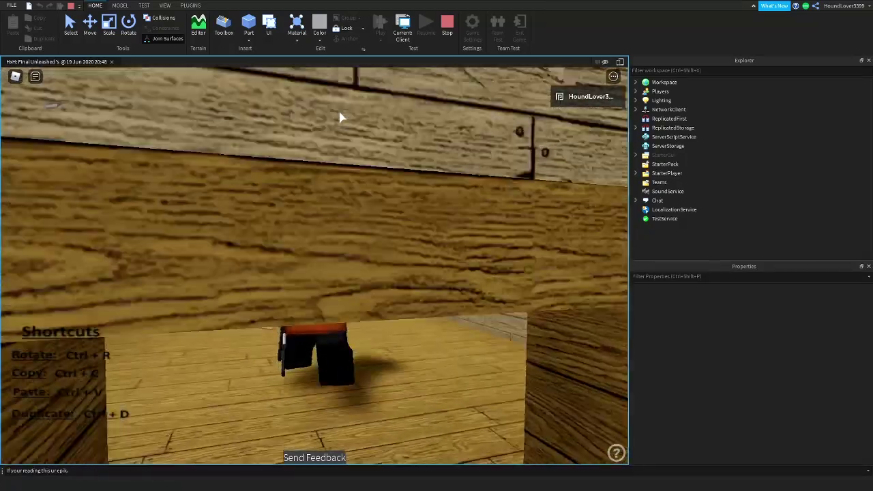
Walk around inside the house and inspect the interior, including the view through the window glass
key(w)
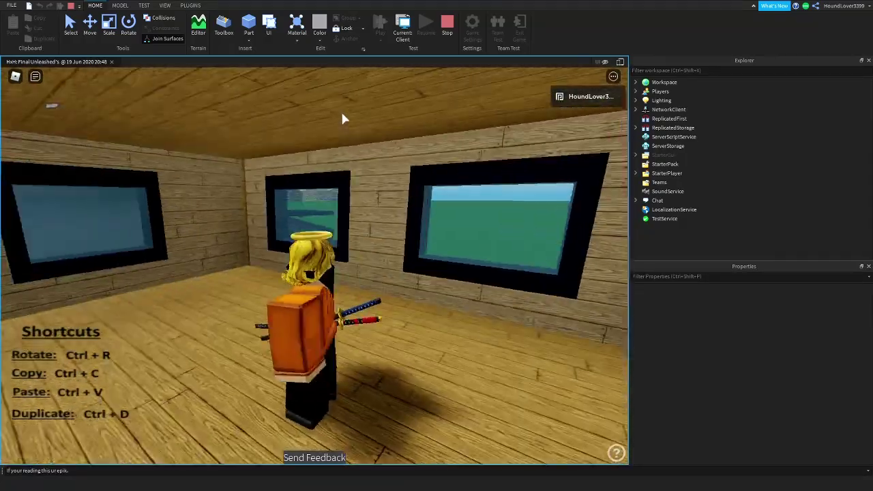
key(w)
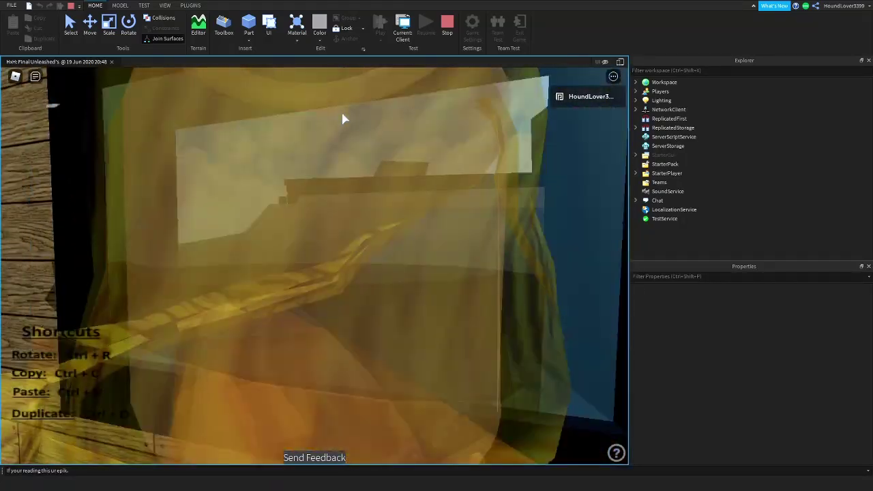
scroll(345, 119, up, 3)
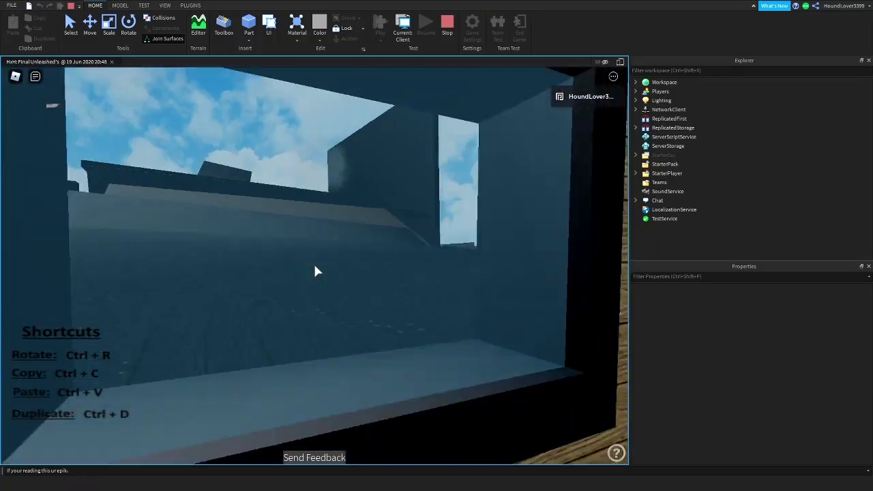
scroll(314, 265, down, 3)
key(s)
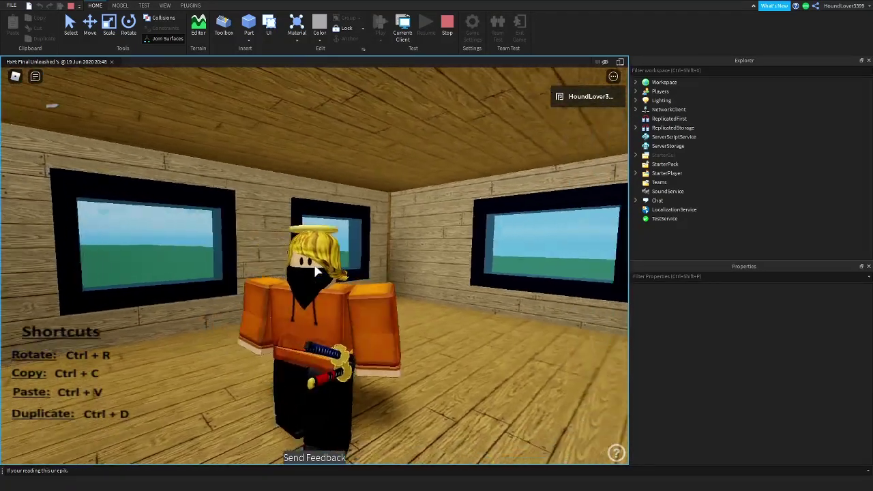
key(s)
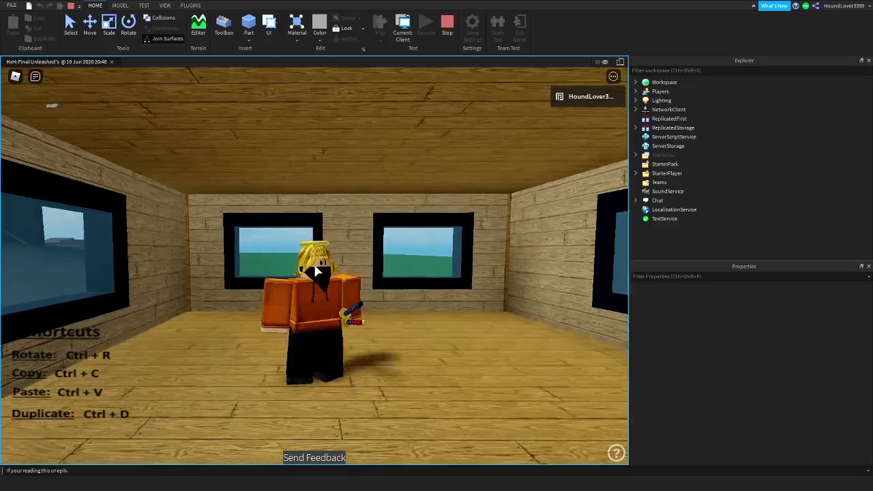
right_drag(315, 271, 316, 270)
key(s)
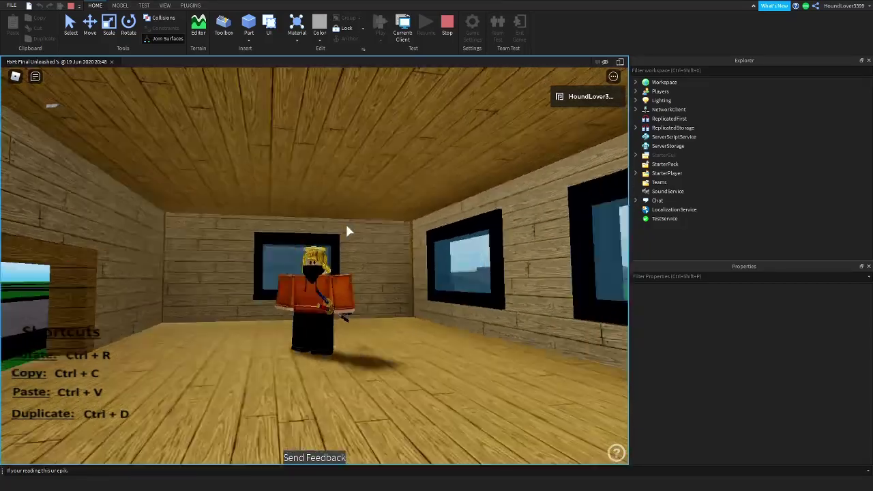